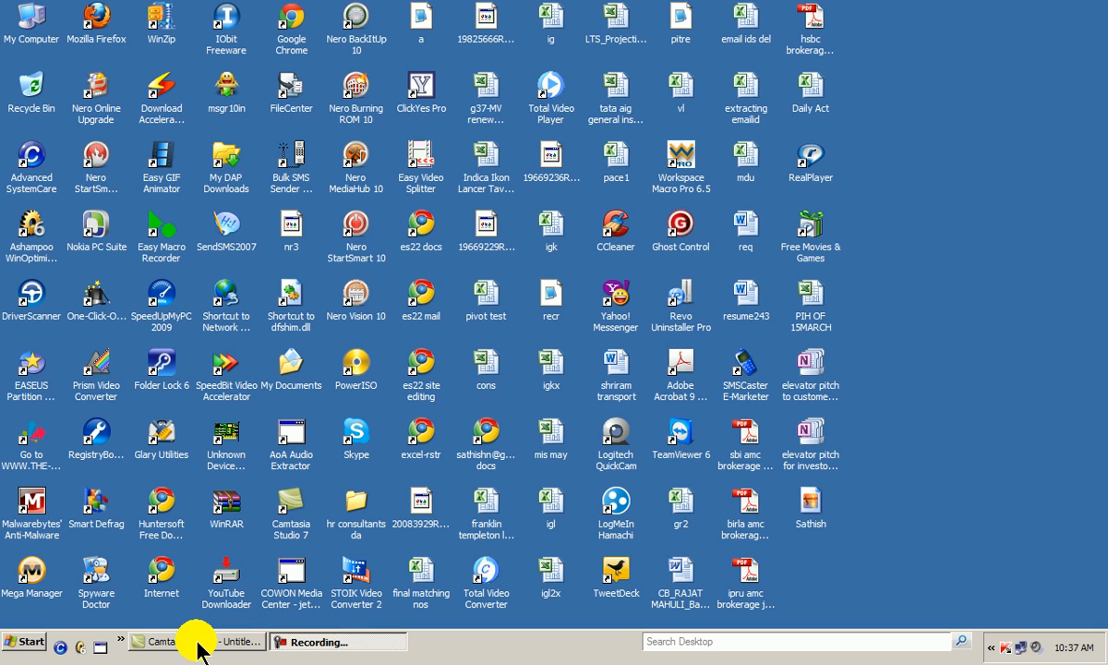
left_click(333, 643)
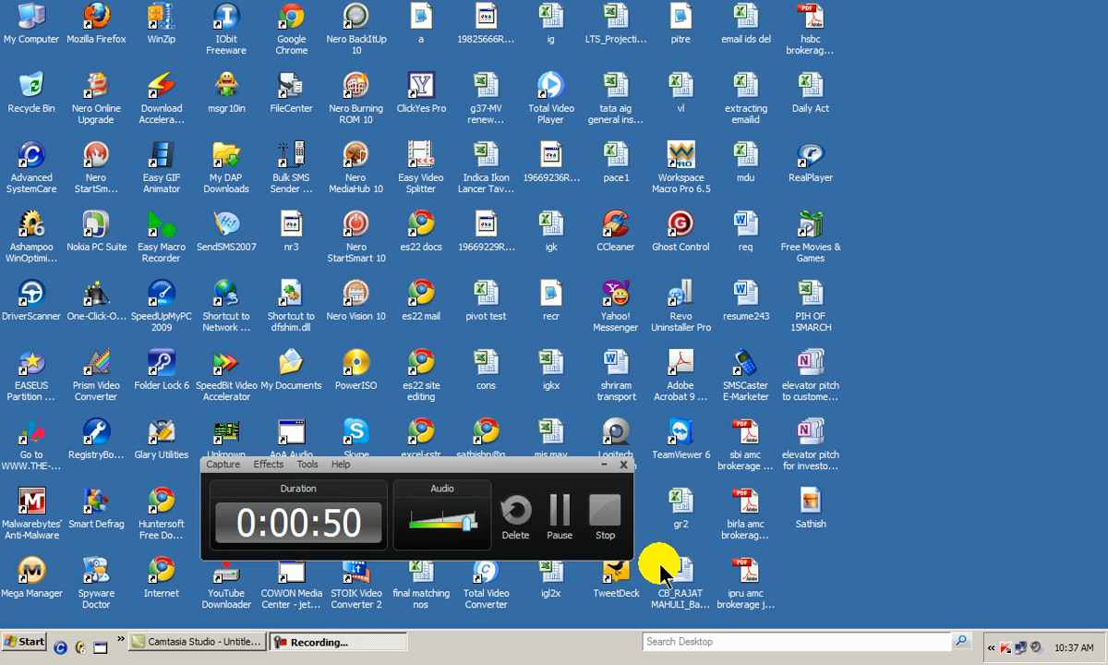
left_click(556, 524)
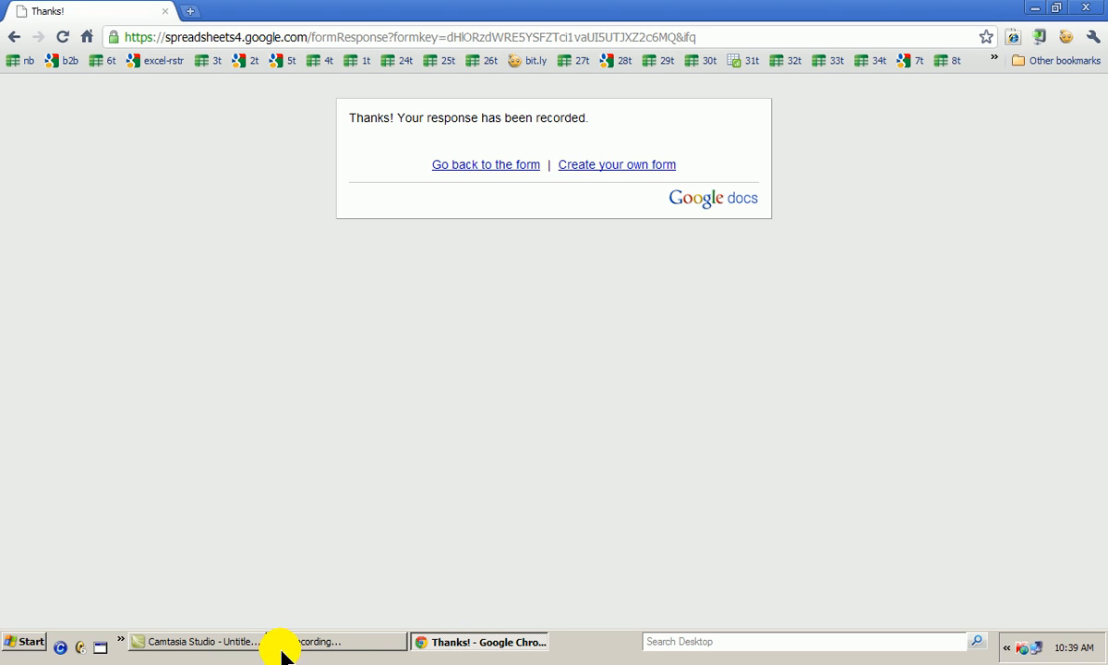
left_click(314, 644)
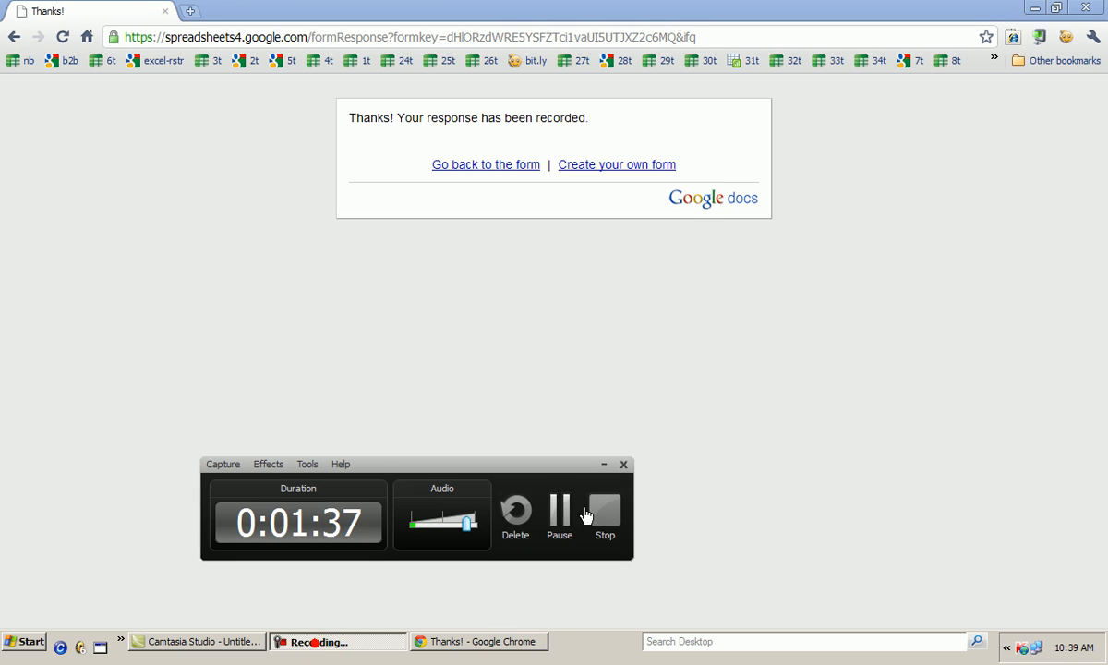
left_click(558, 529)
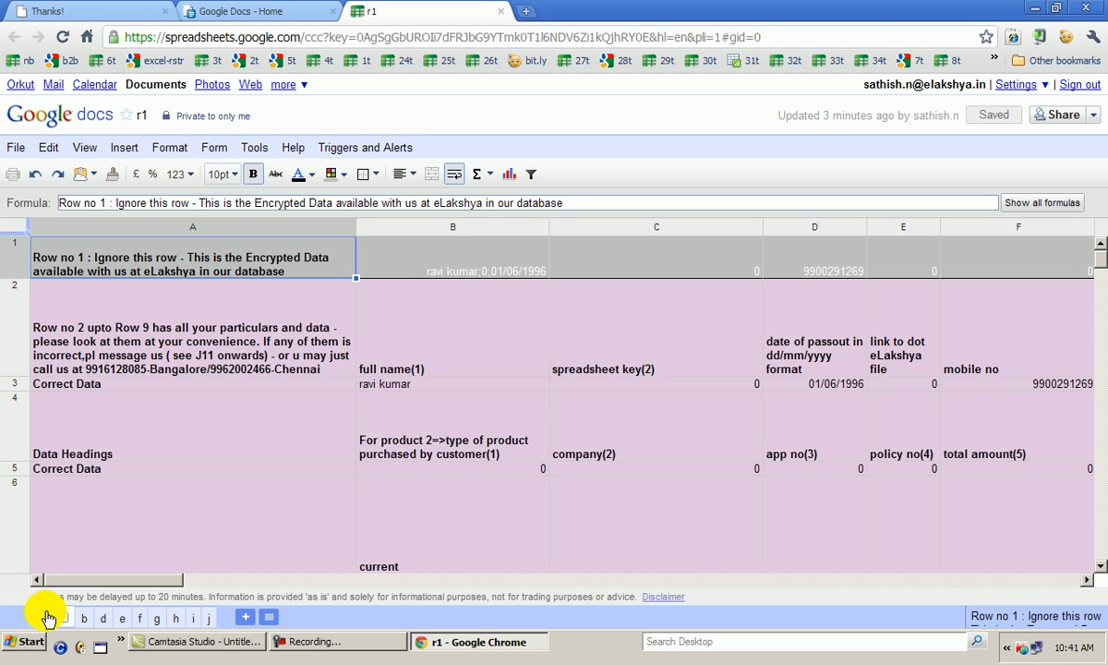
left_click(259, 152)
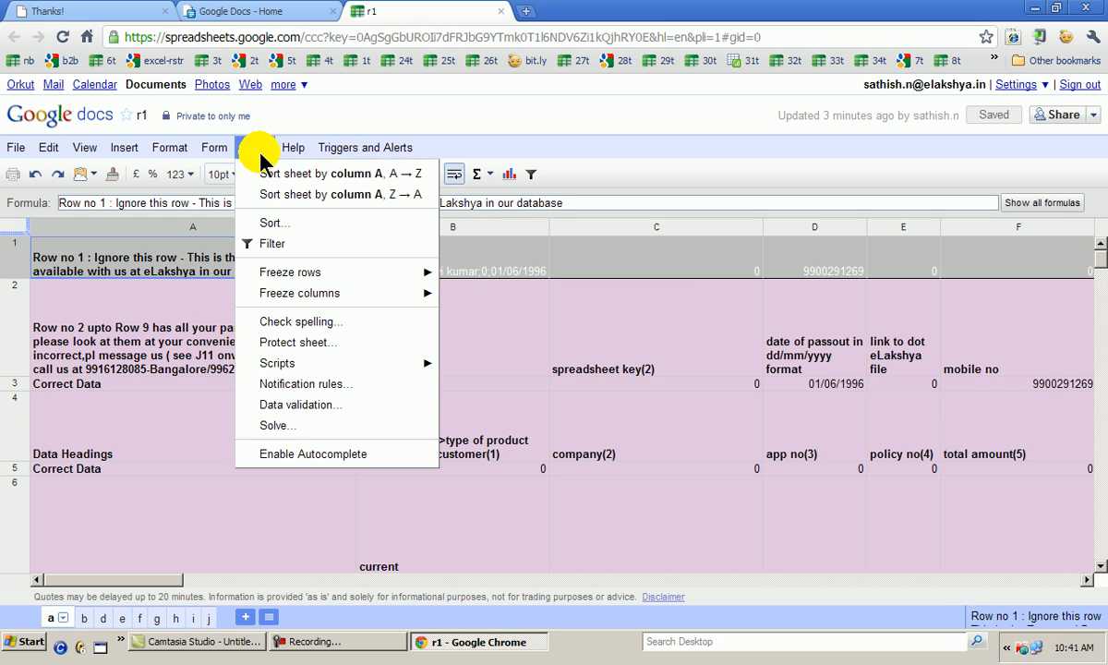
left_click(274, 369)
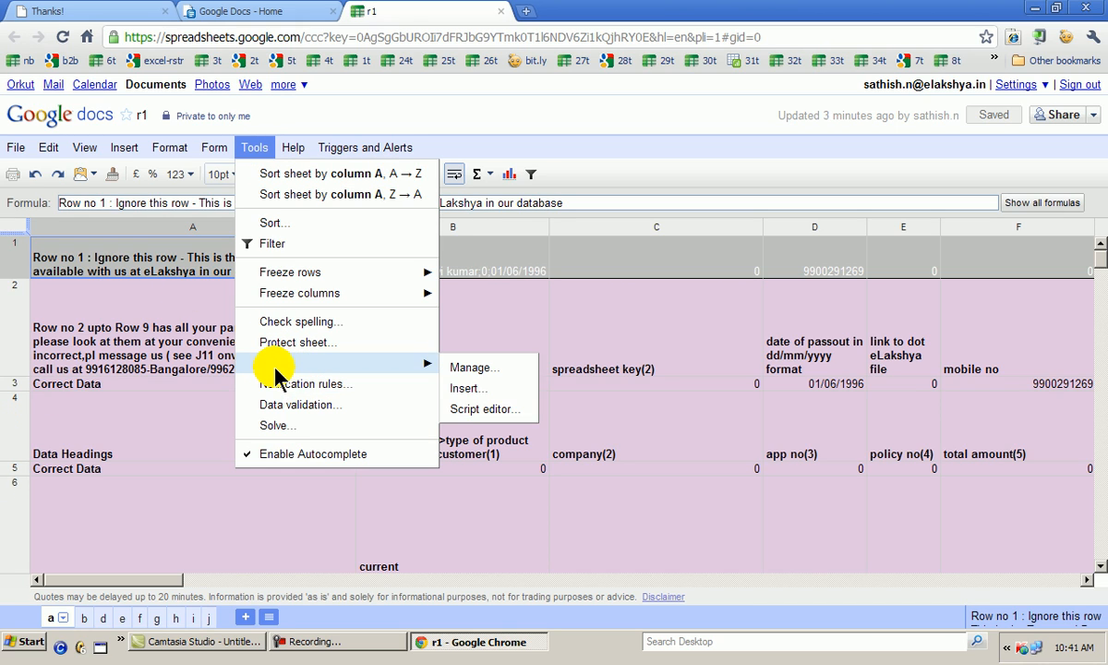
left_click(430, 366)
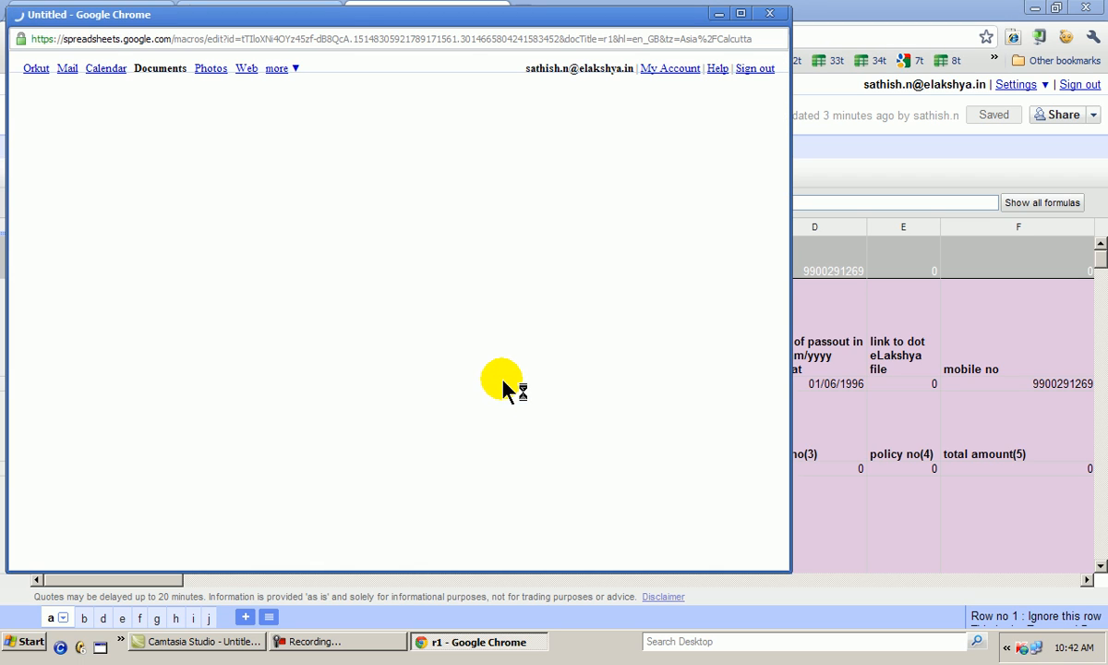
left_click(761, 15)
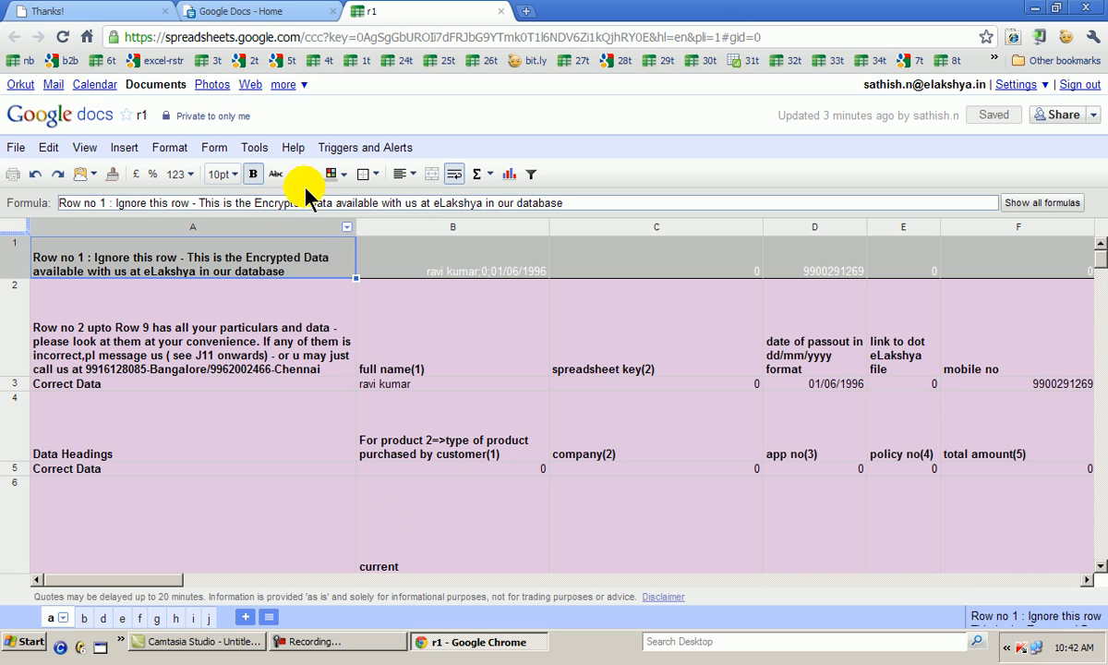
Run function a from the Script Manager of spreadsheet r1
left_click(253, 150)
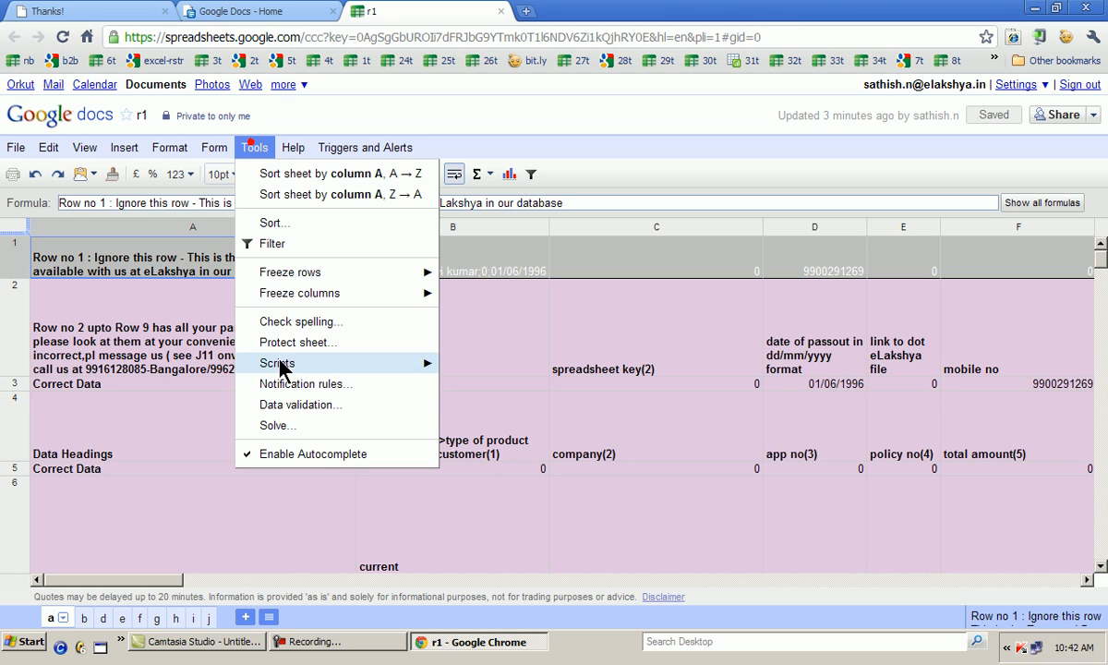
left_click(349, 363)
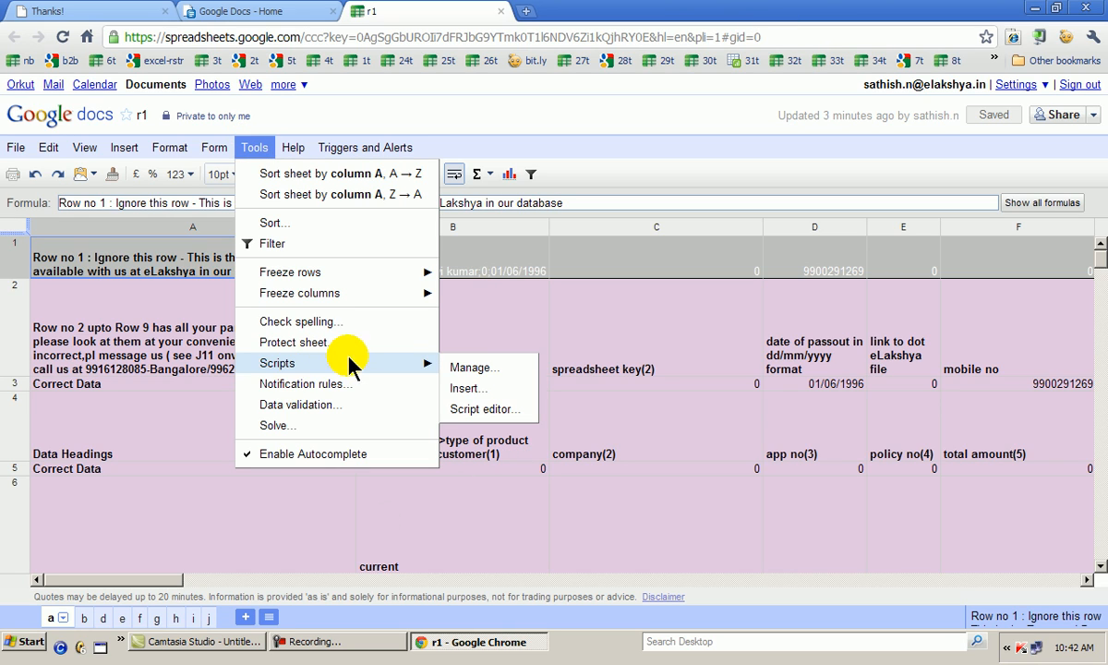
left_click(481, 370)
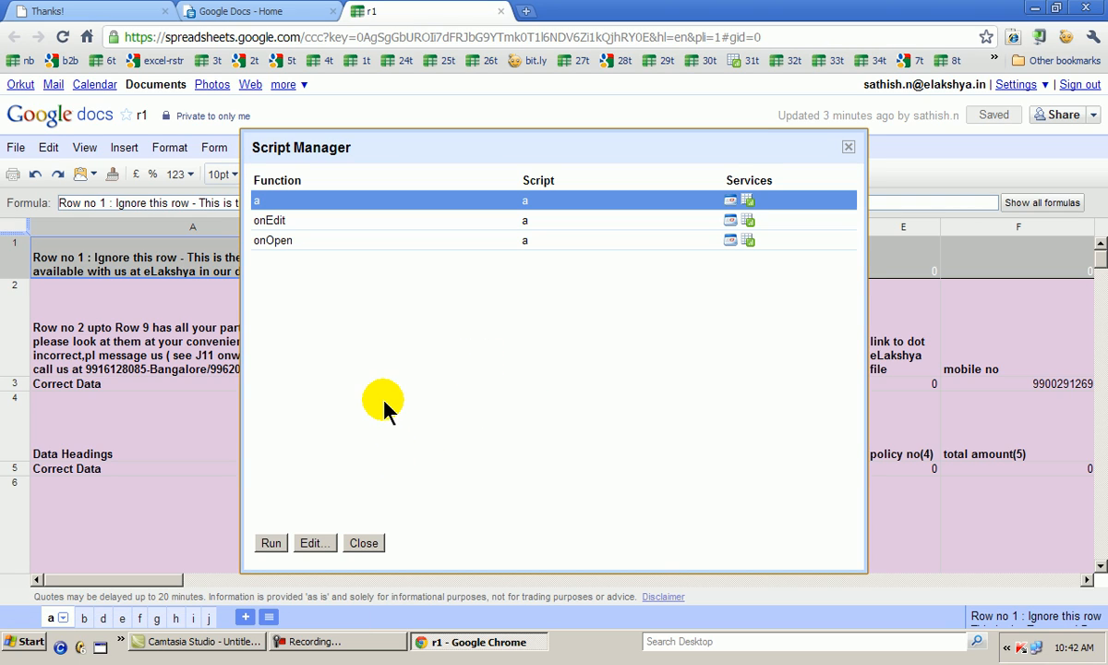
left_click(270, 543)
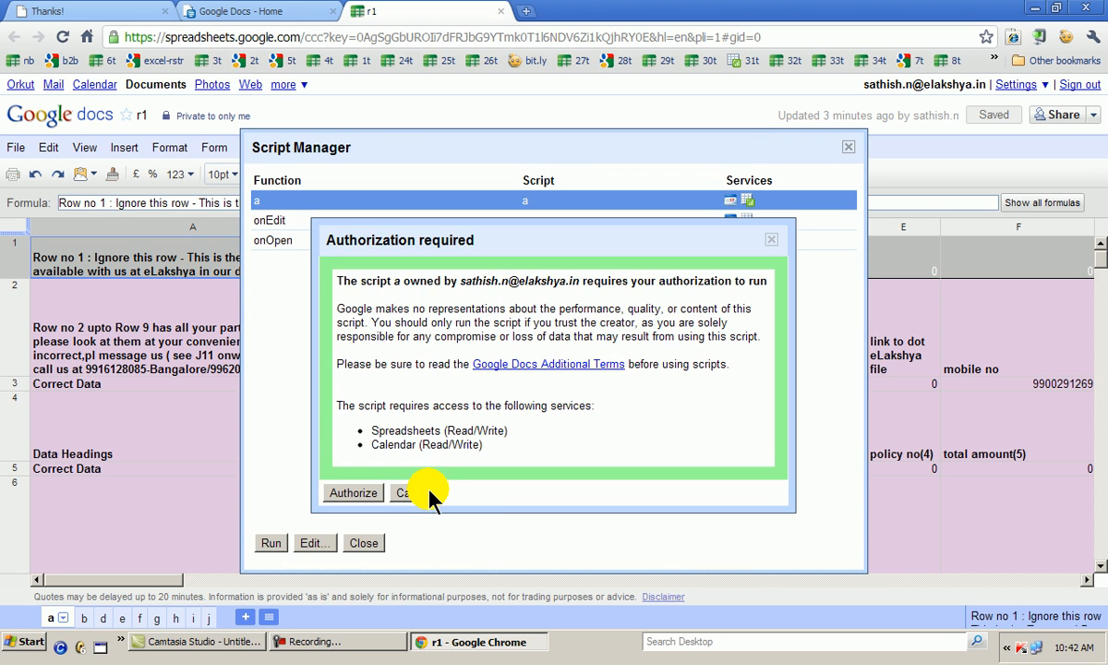
Authorize script a with access to Google Calendar, and close the confirmation window and the Script Manager
left_click(372, 500)
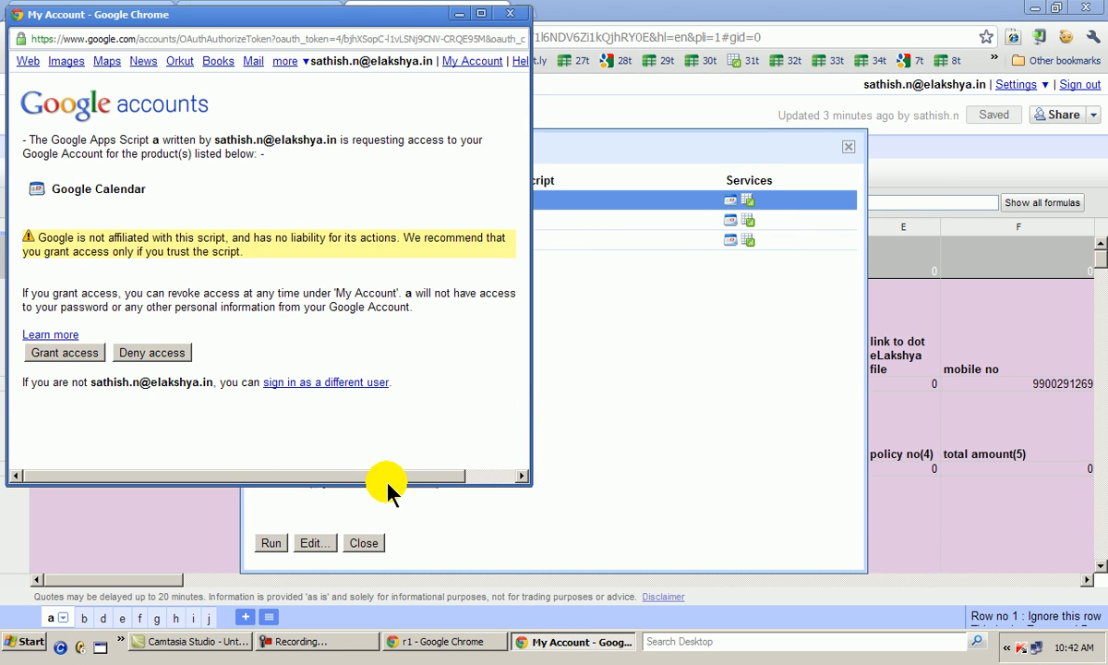
left_click(55, 356)
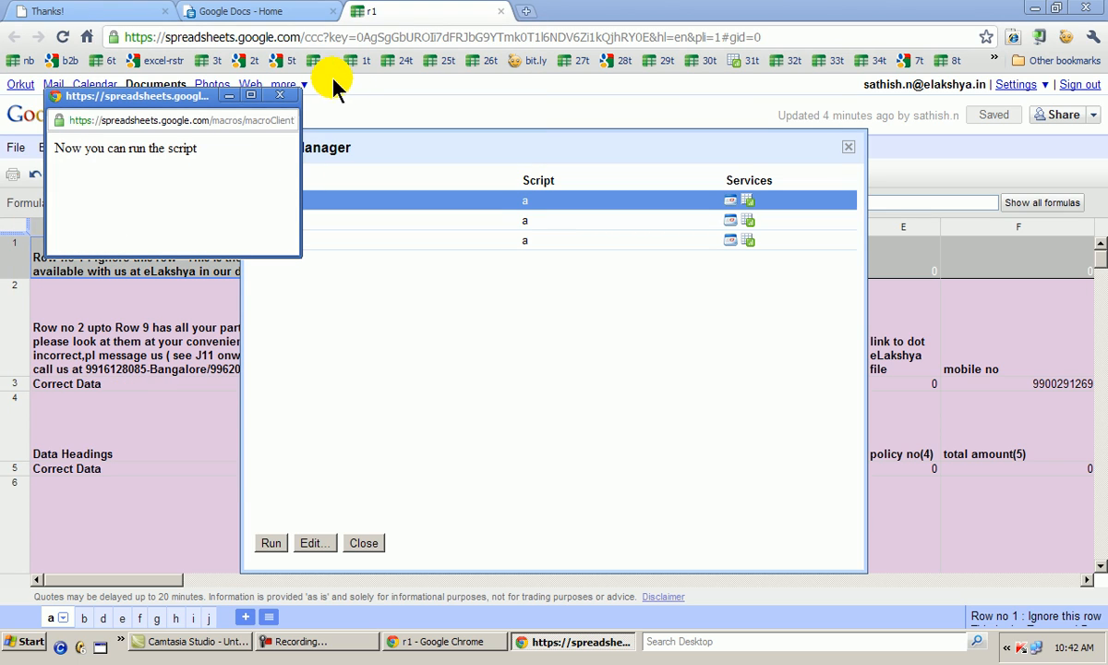
left_click(280, 95)
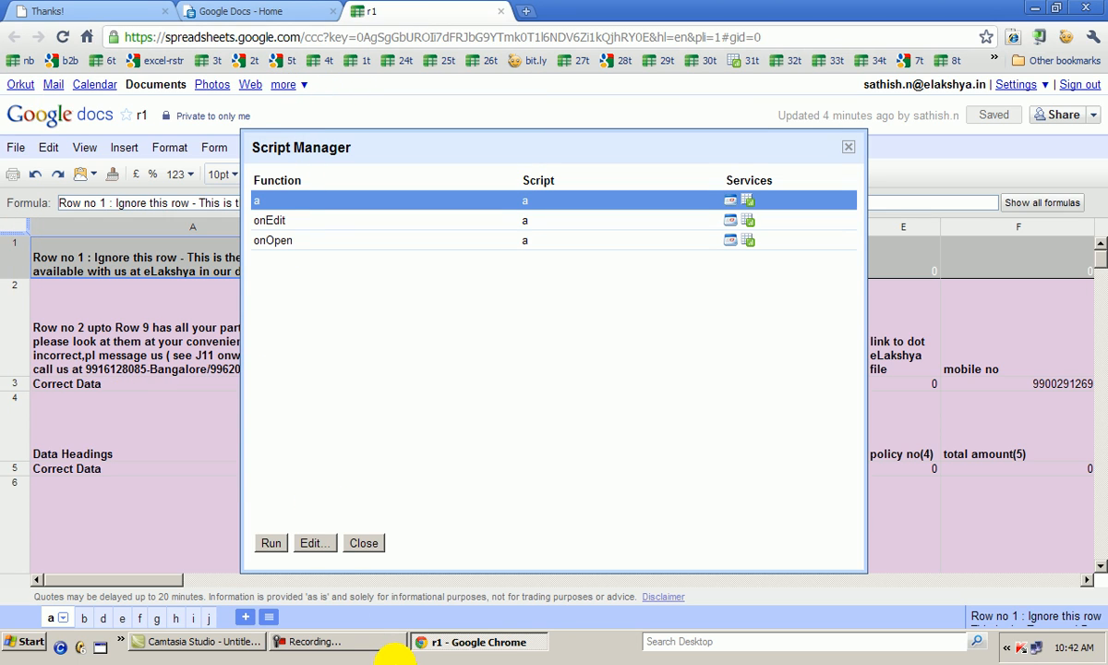
left_click(366, 544)
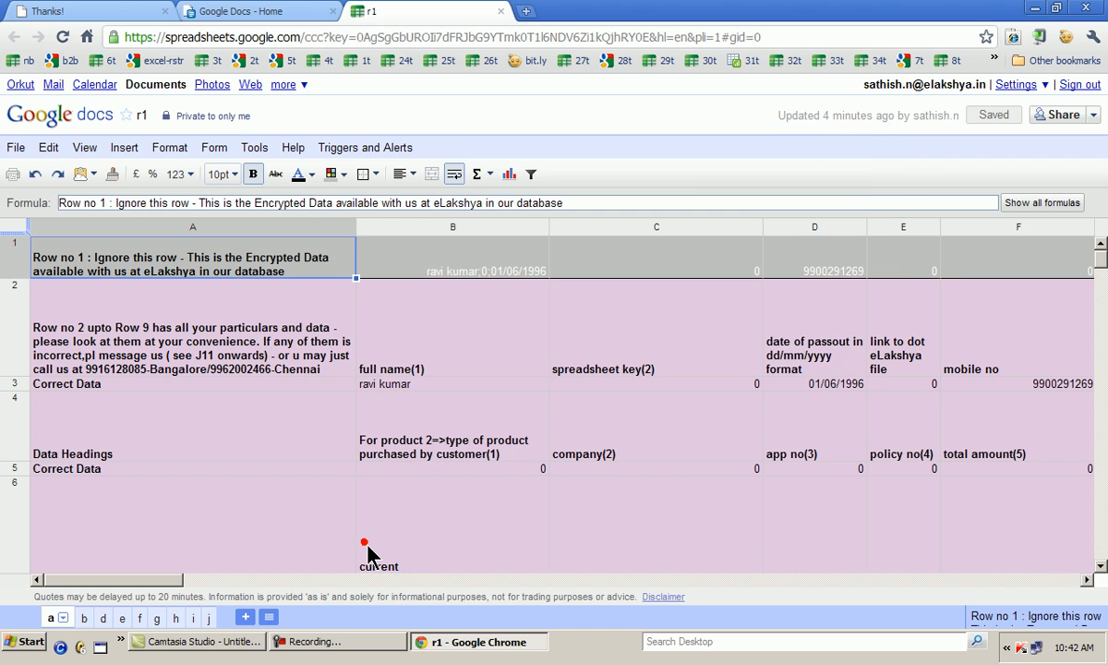
left_click(333, 644)
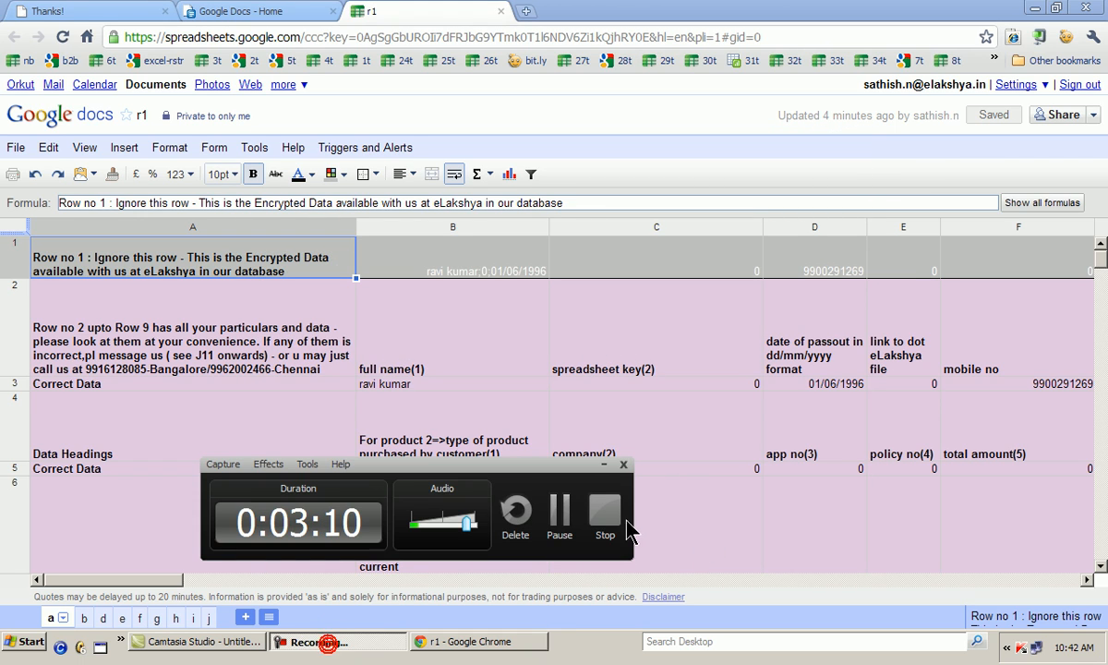
left_click(559, 508)
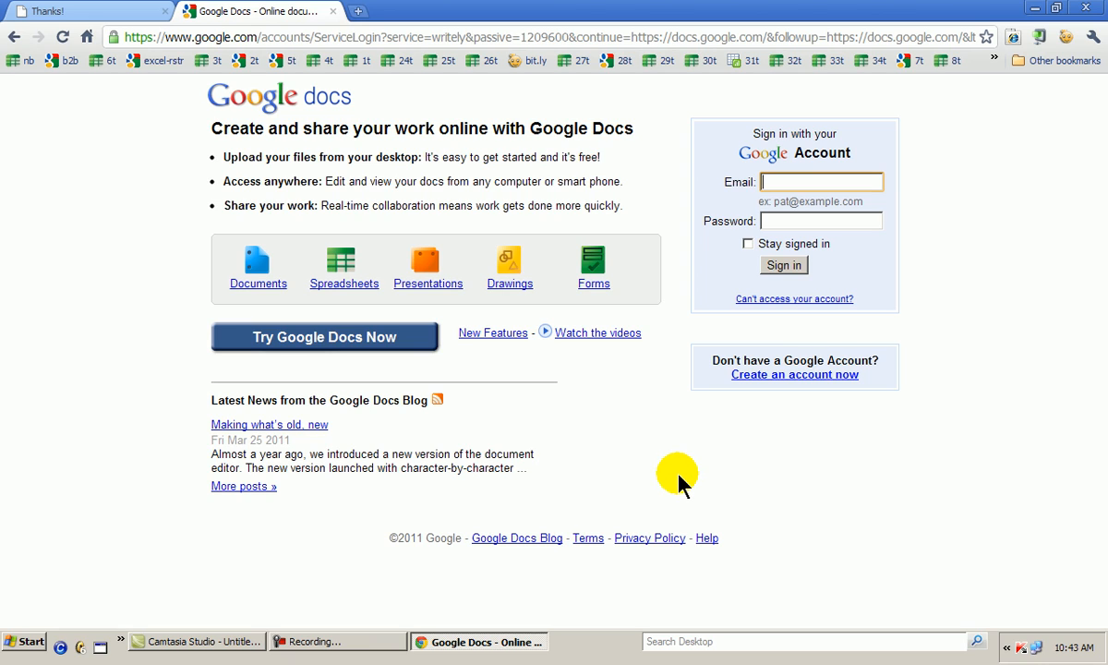
left_click(333, 645)
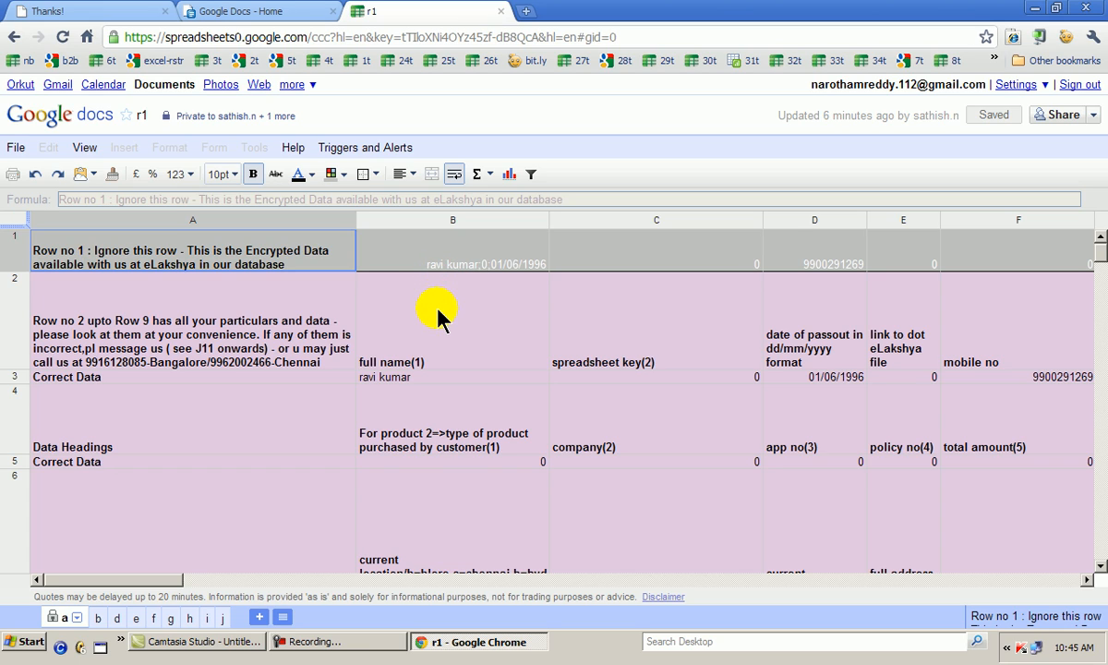
Look at the Triggers and Alerts command, and examine the financial asset and resume sections on sheet b
left_click(379, 141)
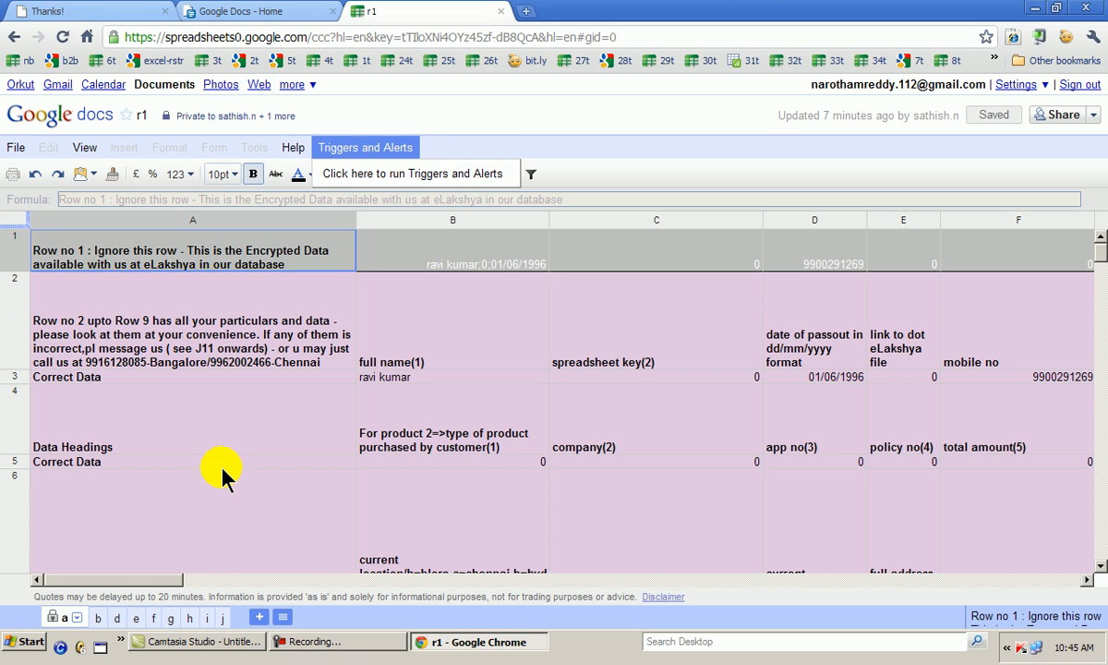
left_click(88, 614)
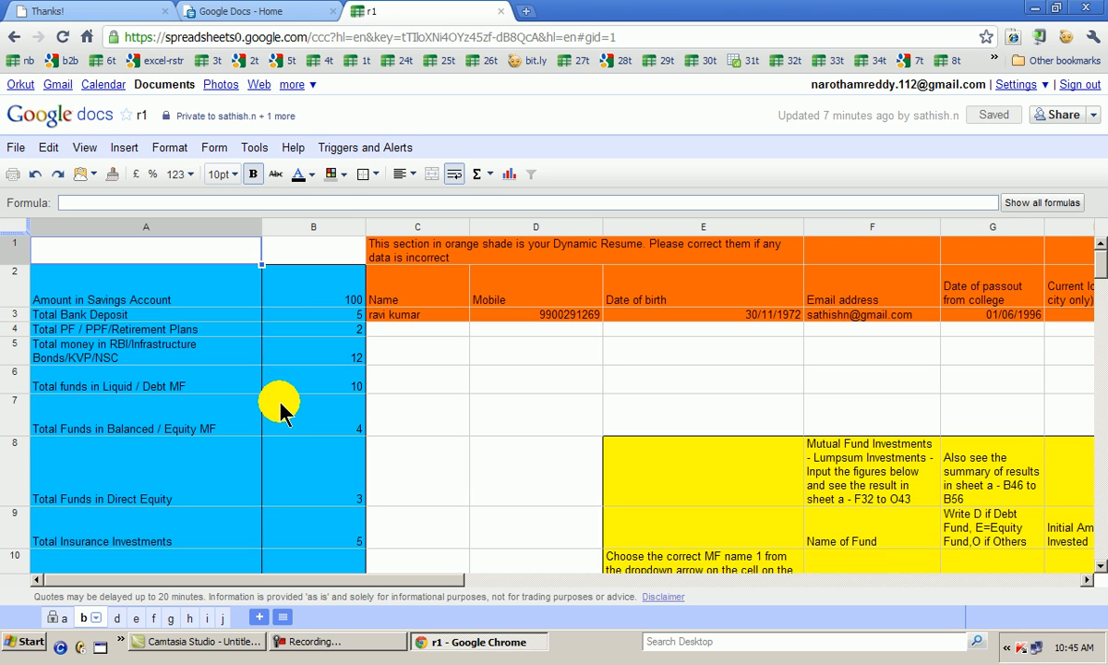
scroll(287, 408, "down", 1)
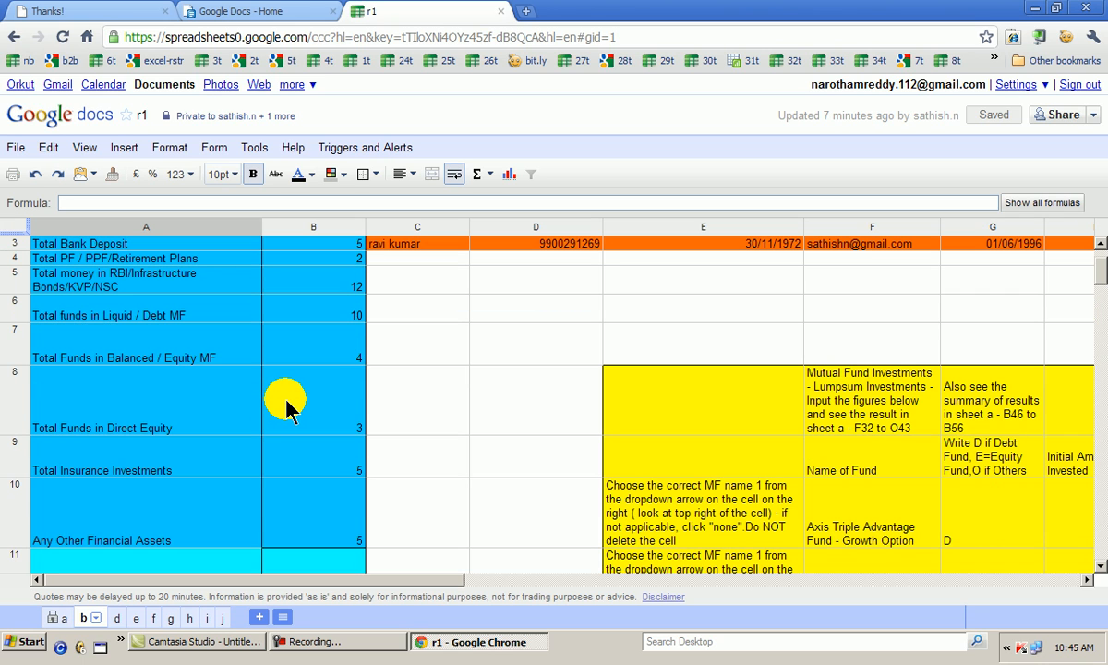
scroll(286, 408, "up", 1)
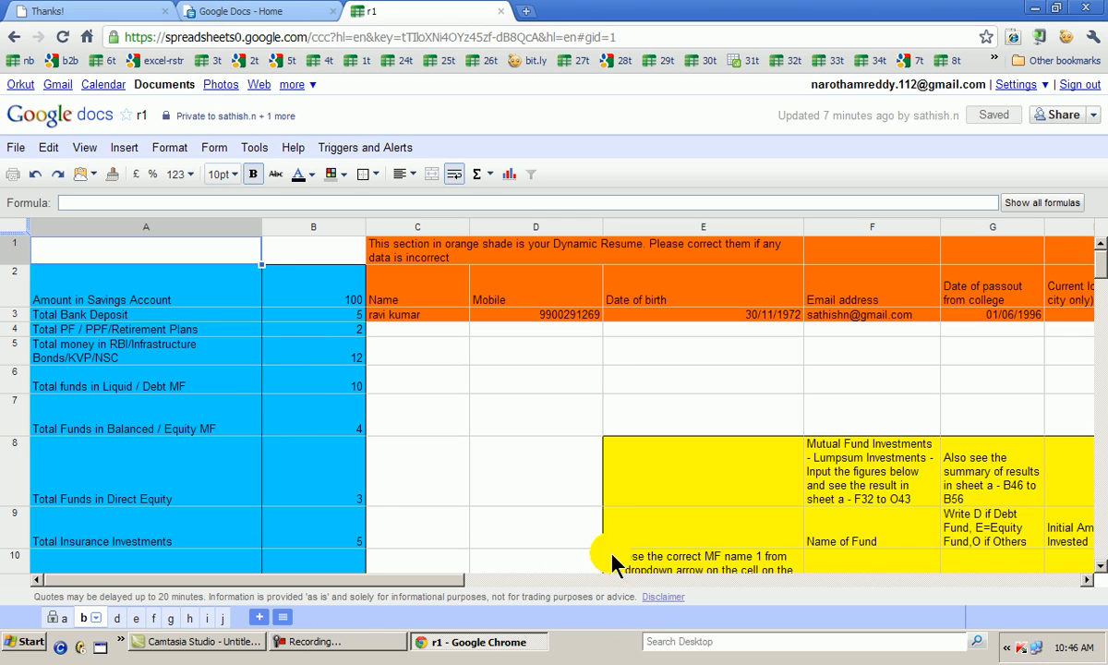
scroll(653, 492, "down", 3)
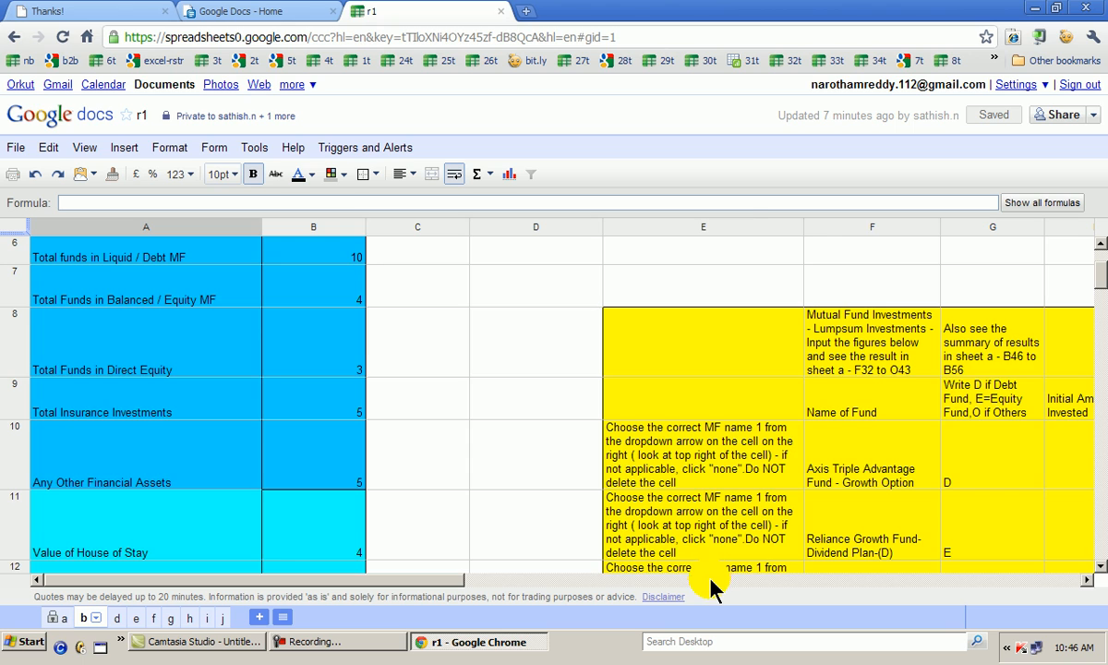
Examine the event and time trigger setup instructions in the orange section of sheet b, from column M to S
left_click(711, 579)
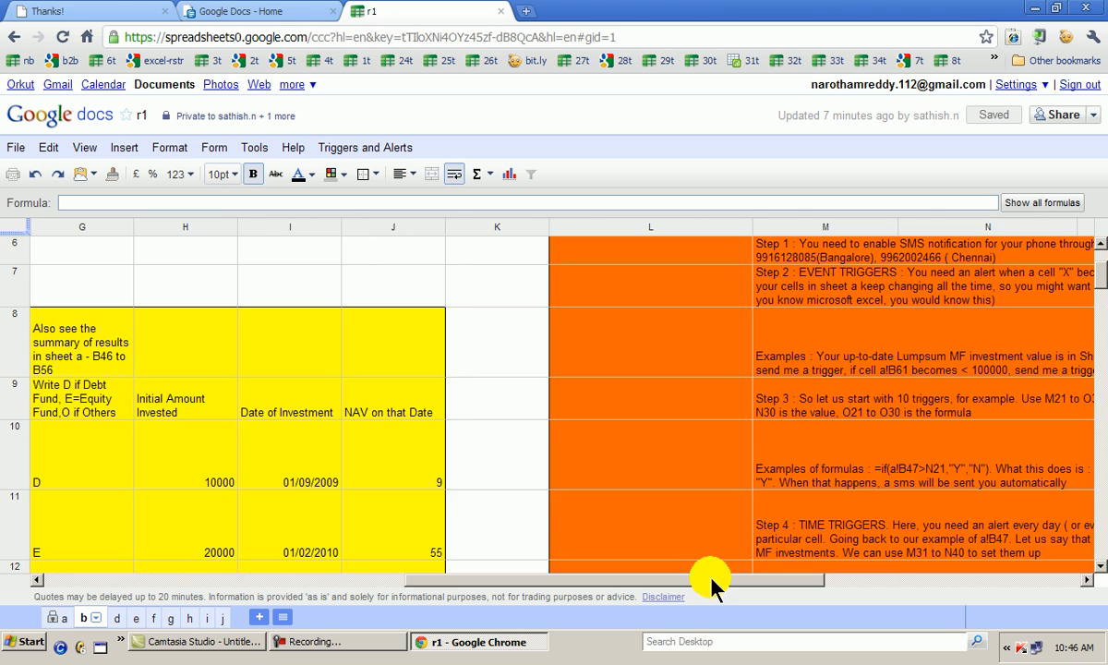
left_click(848, 580)
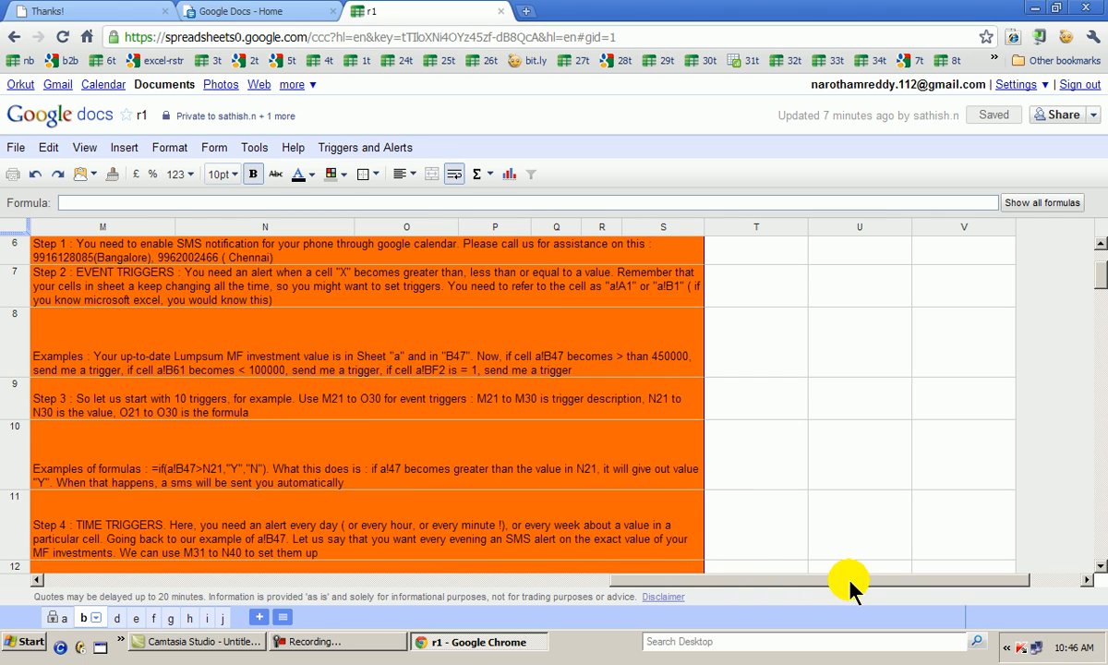
left_click(646, 564)
scroll(647, 531, "down", 3)
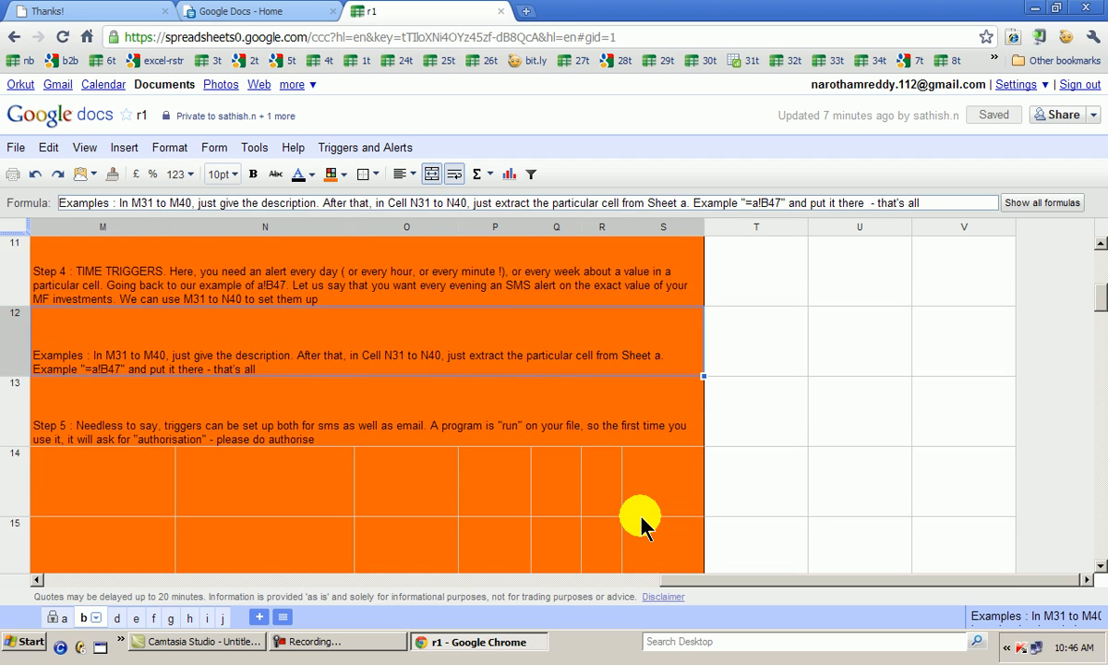
scroll(642, 524, "down", 2)
scroll(644, 525, "down", 2)
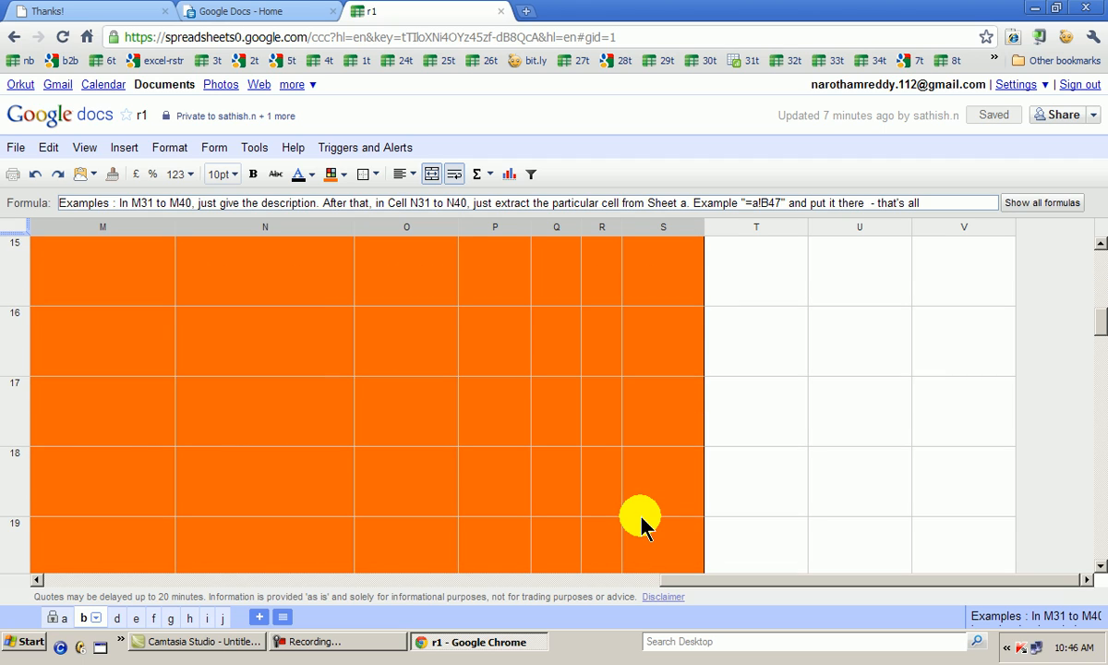
left_click(634, 566)
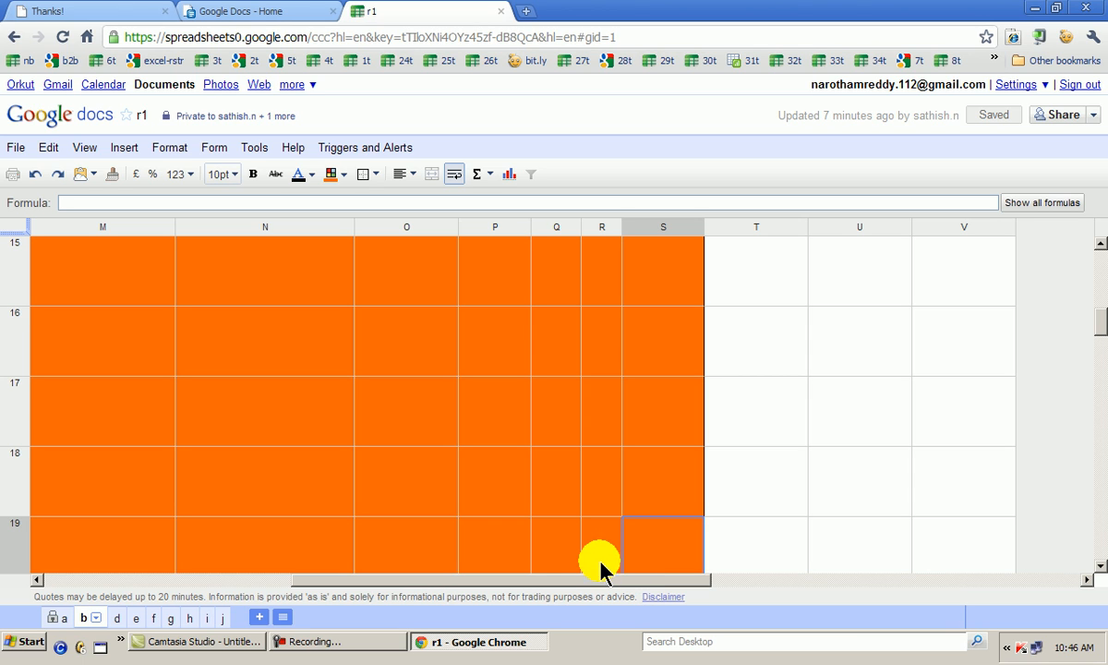
scroll(592, 559, "up", 1)
scroll(588, 551, "up", 1)
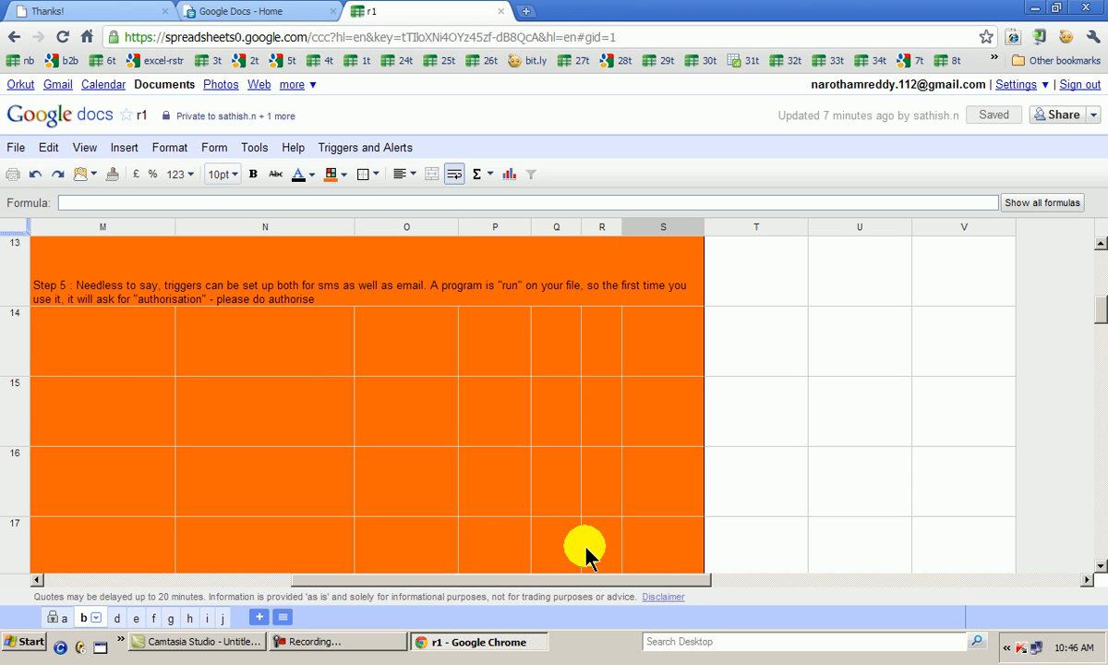
scroll(588, 551, "up", 4)
scroll(575, 536, "down", 2)
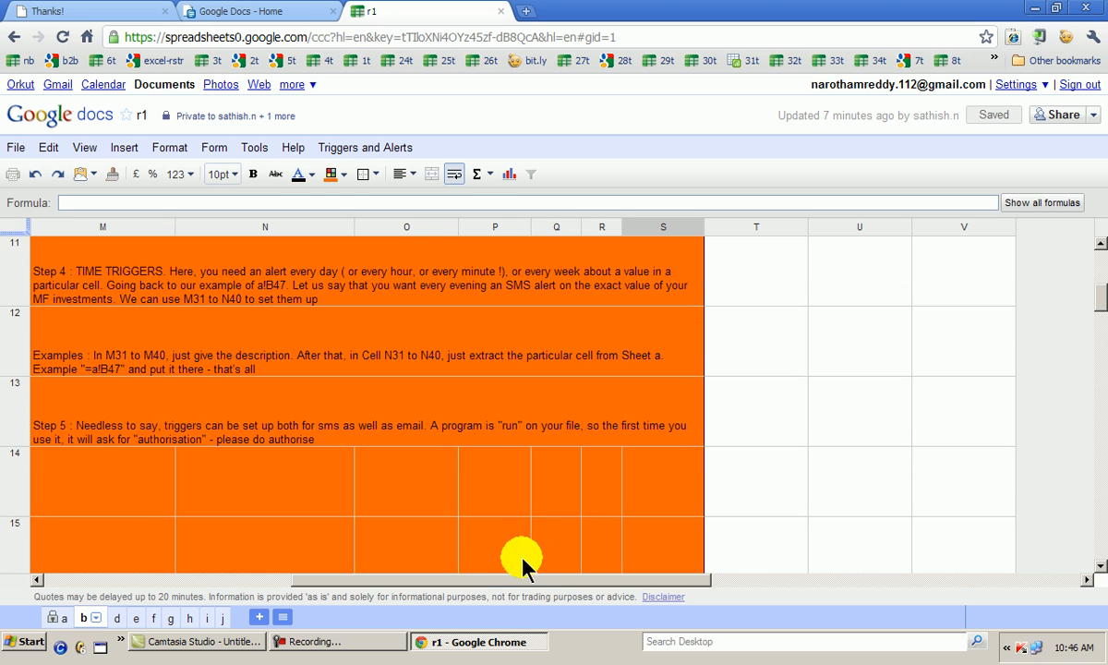
left_click(314, 641)
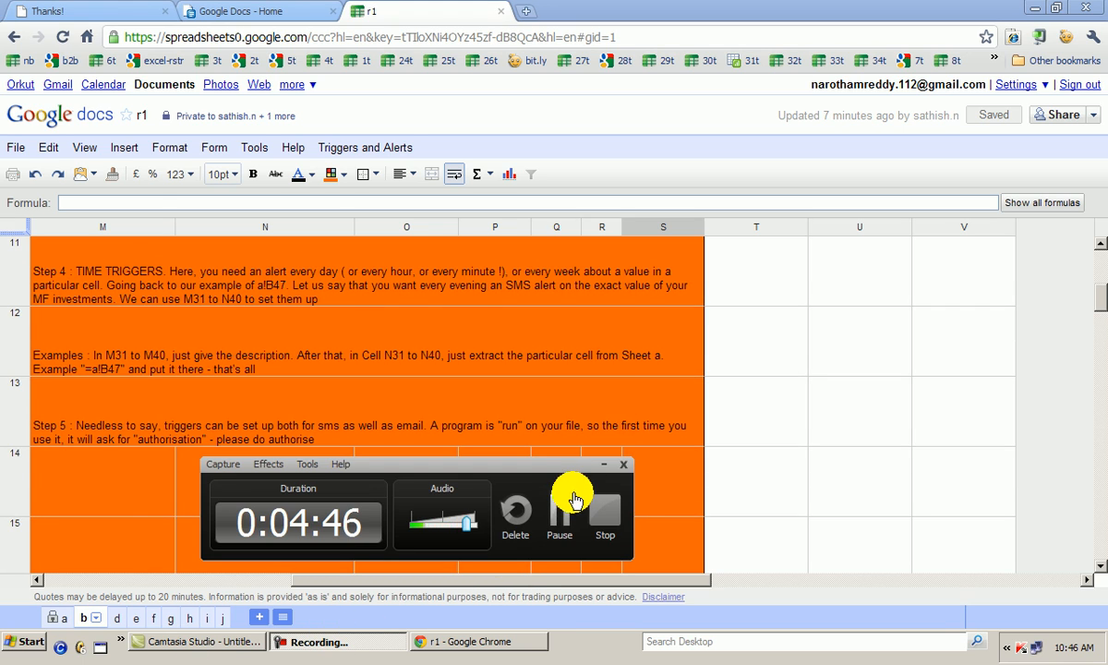
left_click(561, 506)
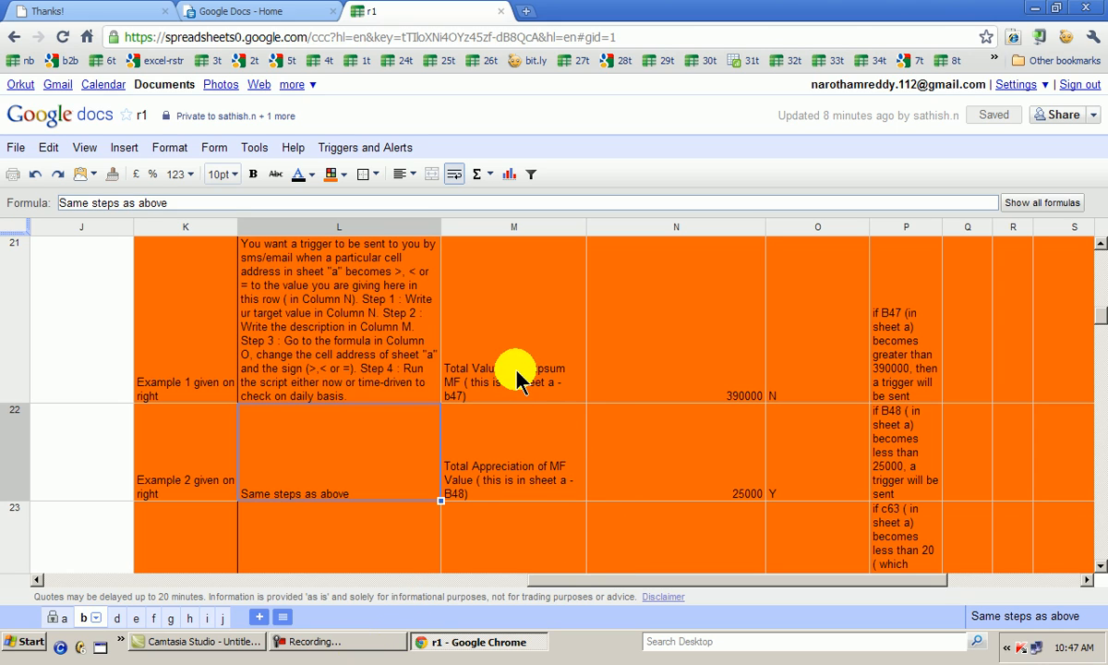
left_click(351, 649)
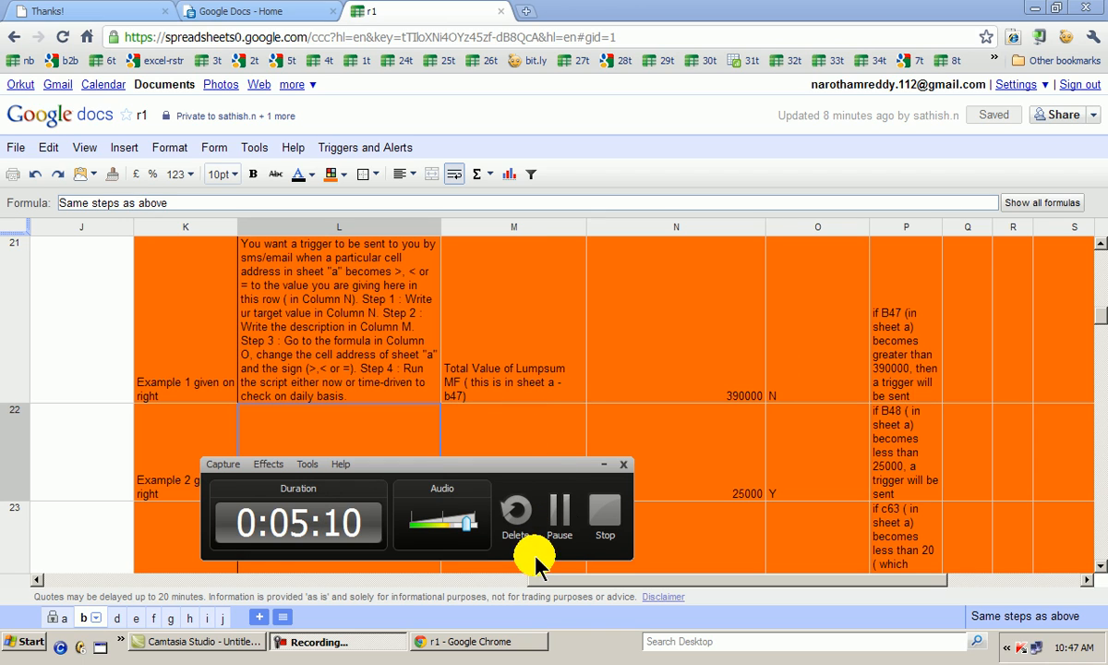
left_click(561, 519)
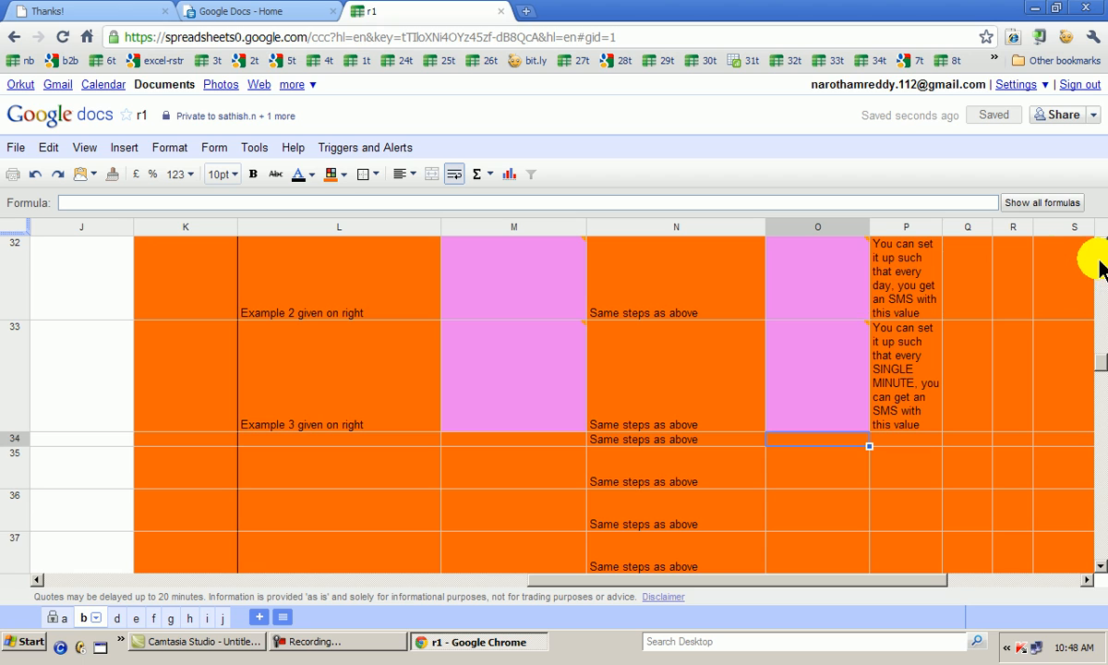
Go back to the Event Triggers table on sheet b and examine the value and description cells in row 21
scroll(1100, 266, "up", 10)
scroll(1101, 267, "up", 3)
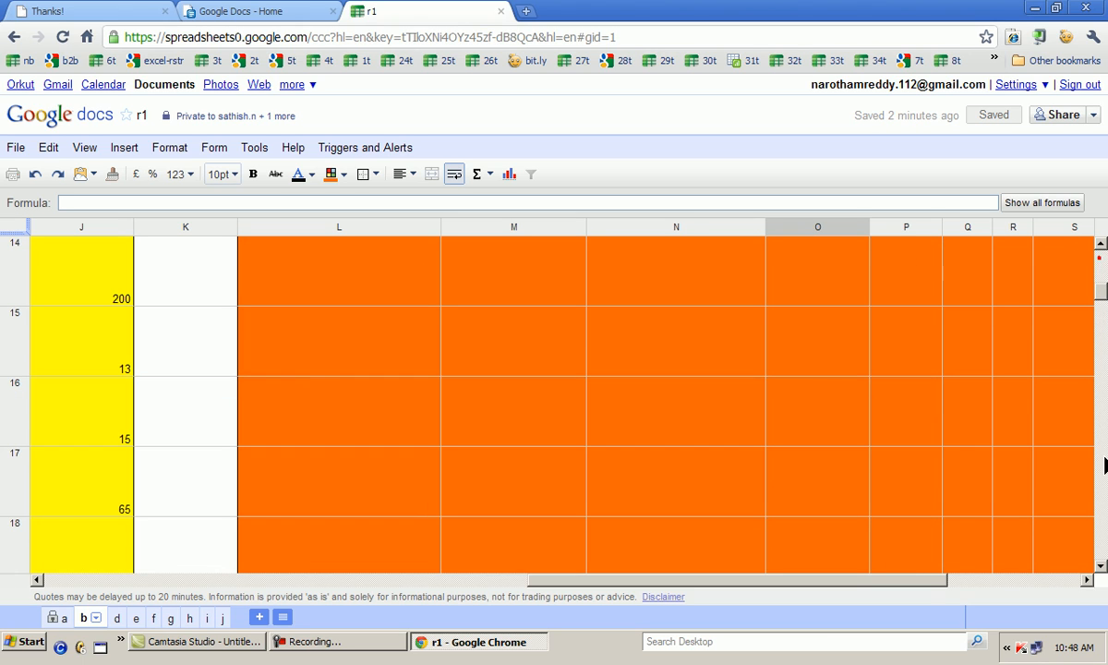
left_click(1102, 565)
left_click(1102, 565)
left_click(1102, 565)
left_click(1102, 565)
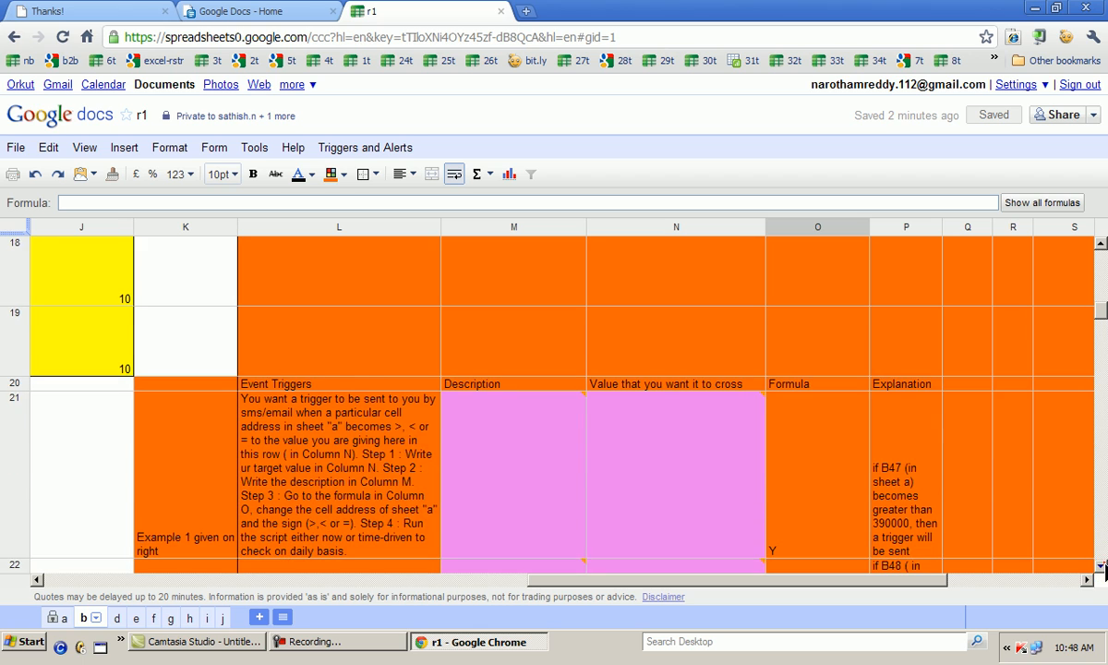
left_click(1102, 565)
left_click(666, 431)
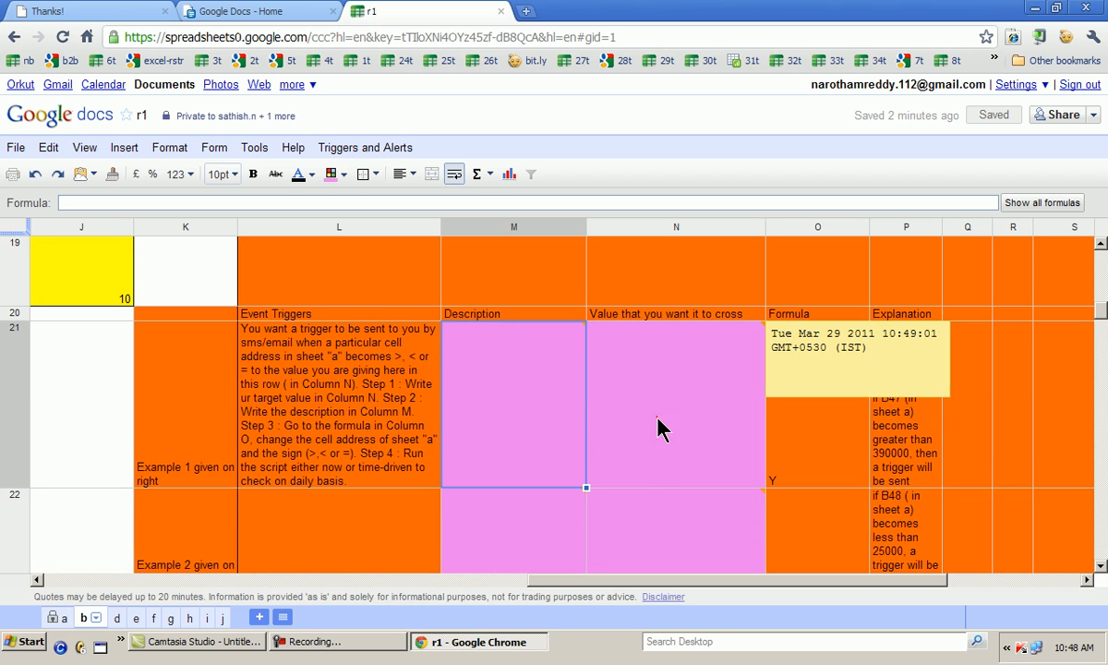
left_click(527, 416)
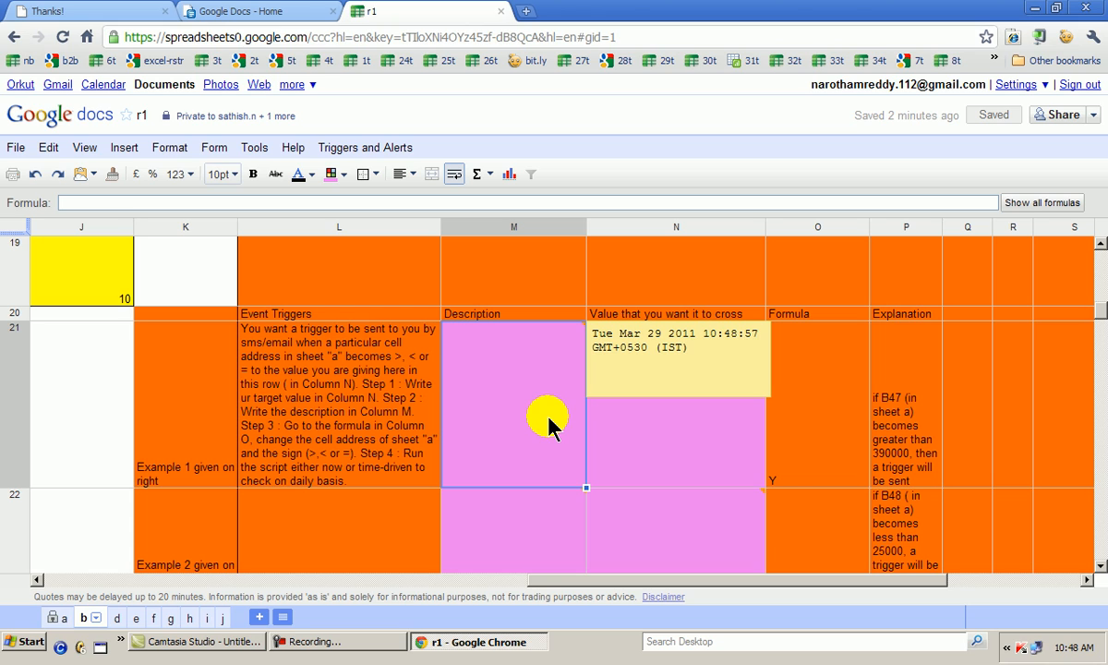
Run function a again from the spreadsheet's Script Manager
left_click(263, 147)
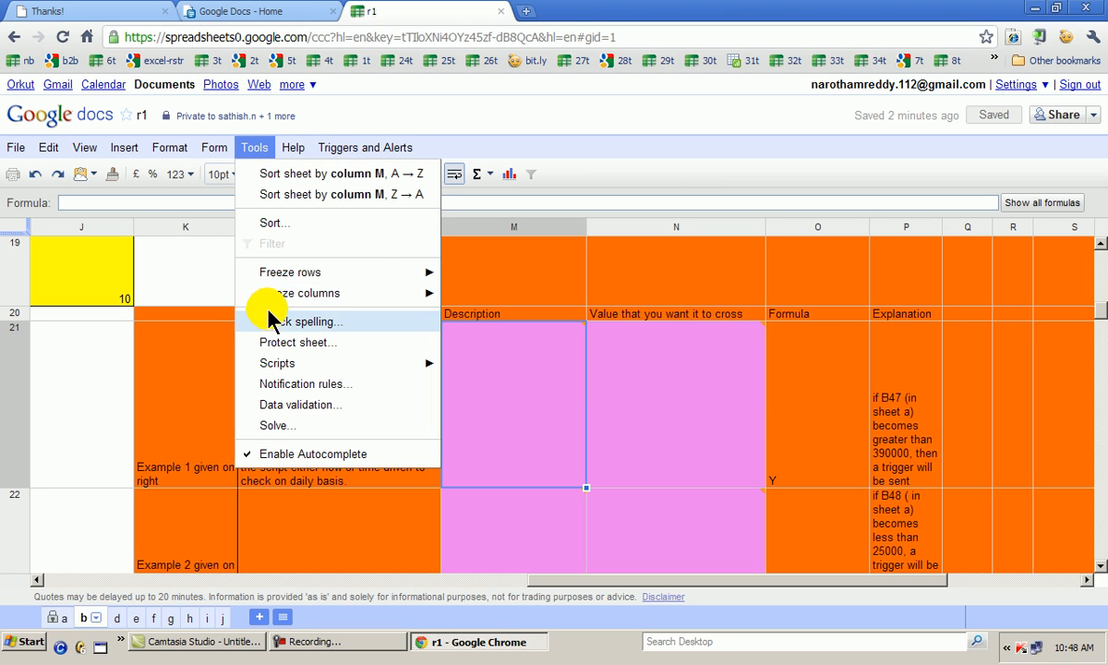
mouse_move(285, 364)
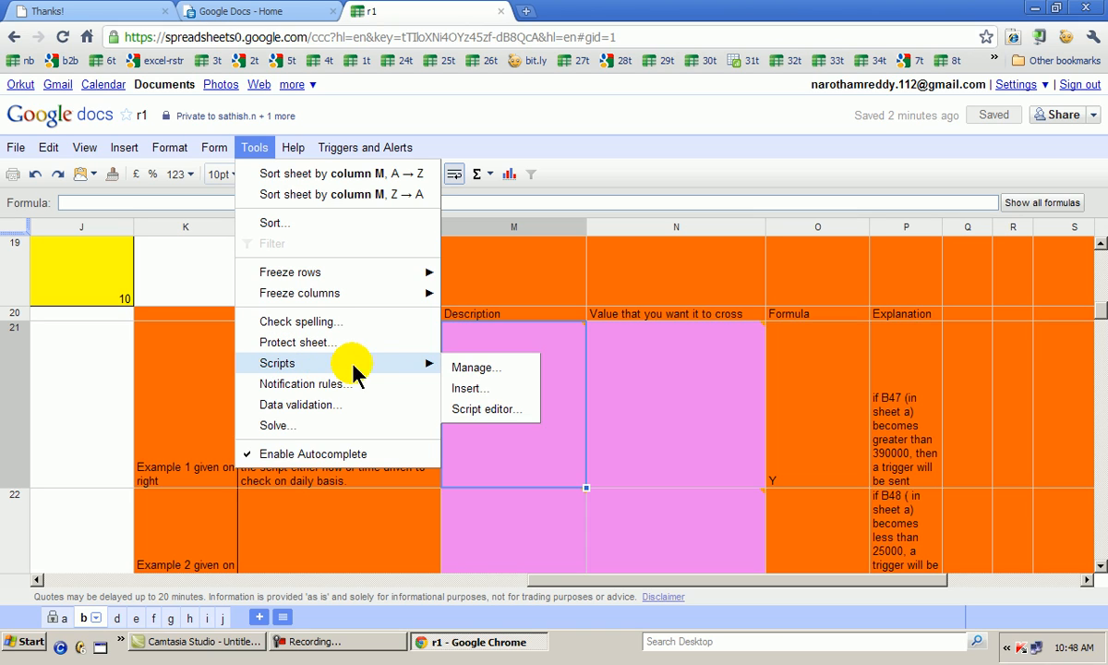
left_click(457, 368)
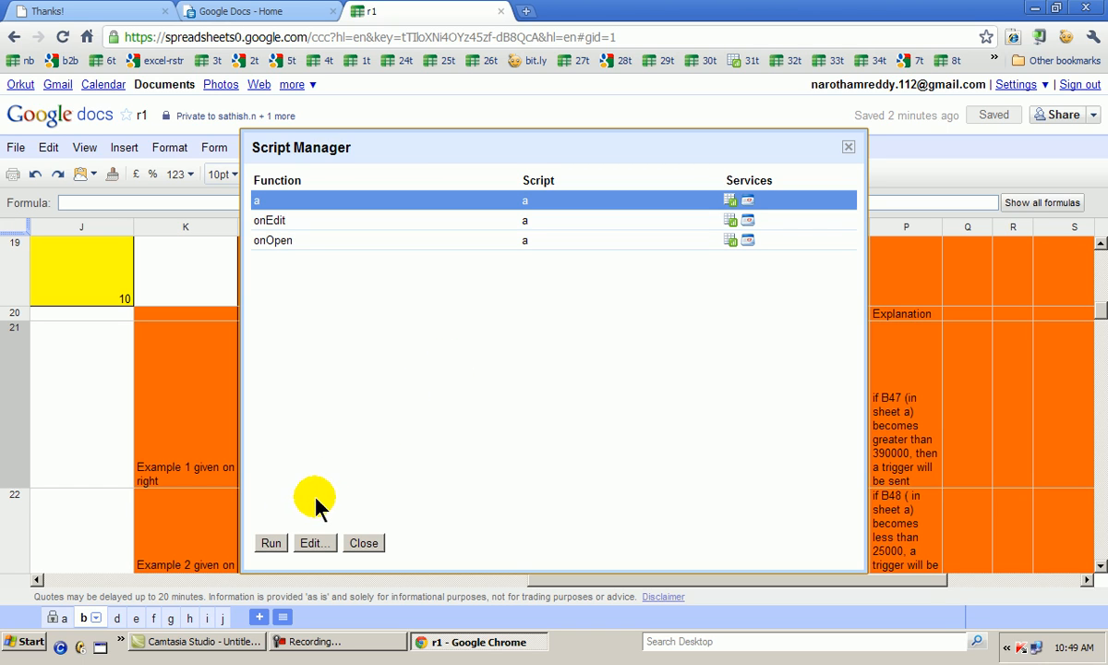
left_click(271, 543)
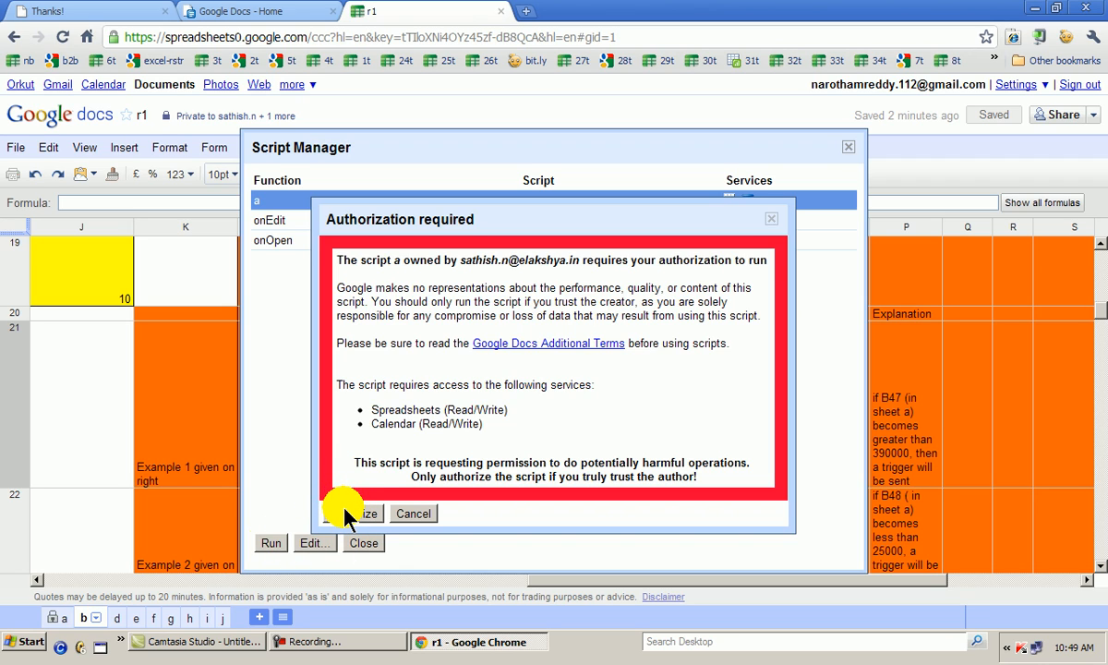
Authorize script a, grant it access to Google Calendar, and close the Script Manager
left_click(356, 514)
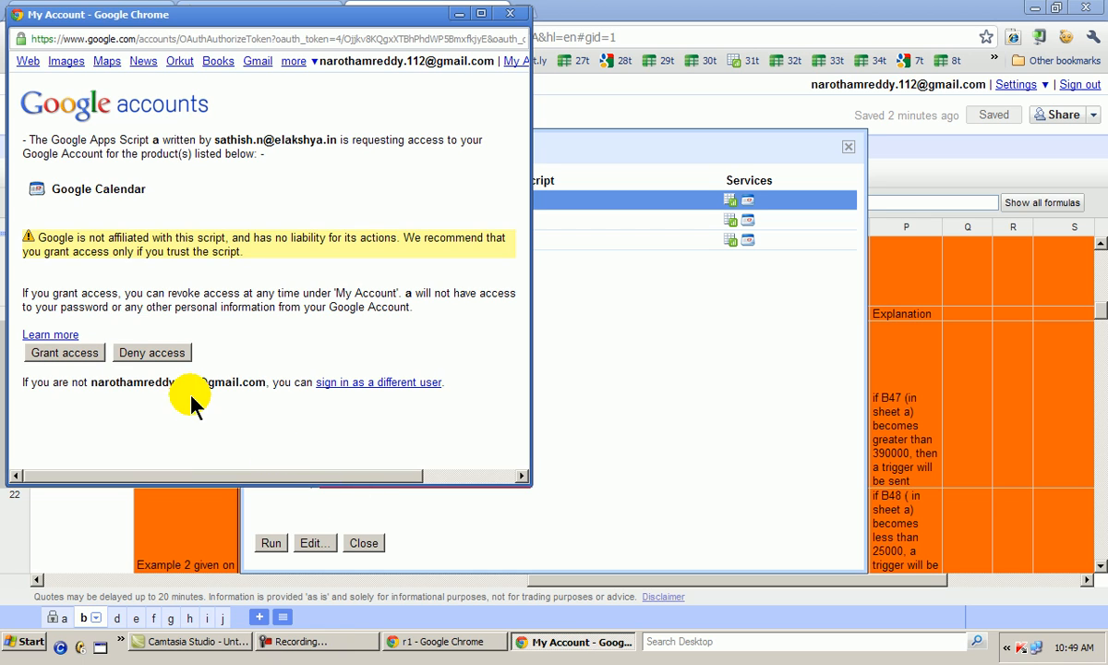
left_click(78, 350)
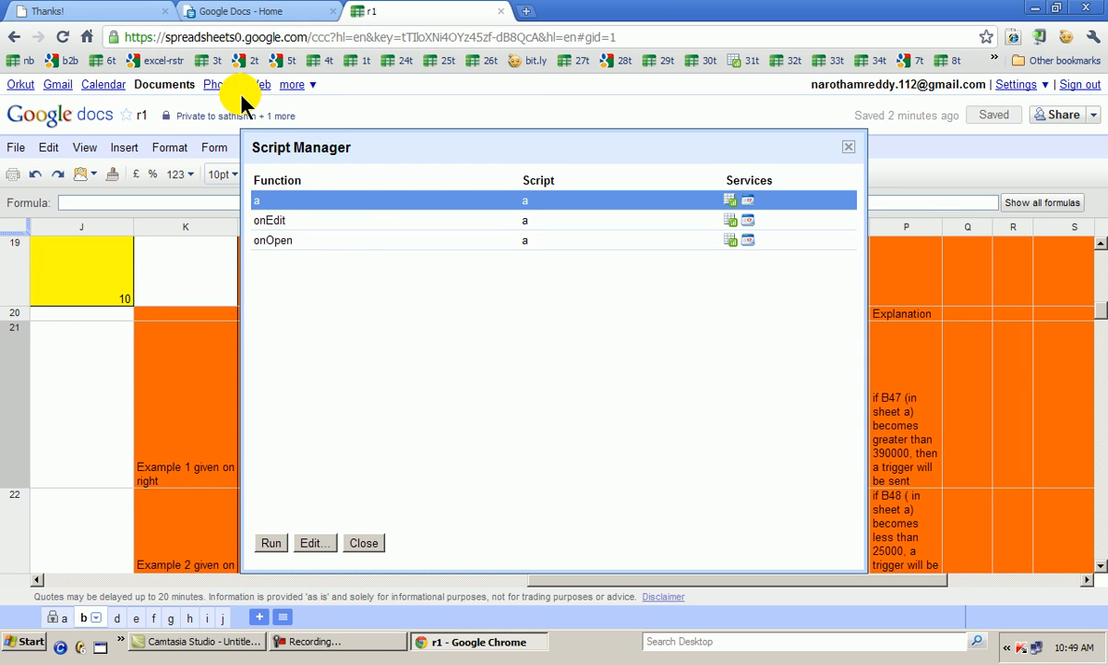
left_click(365, 543)
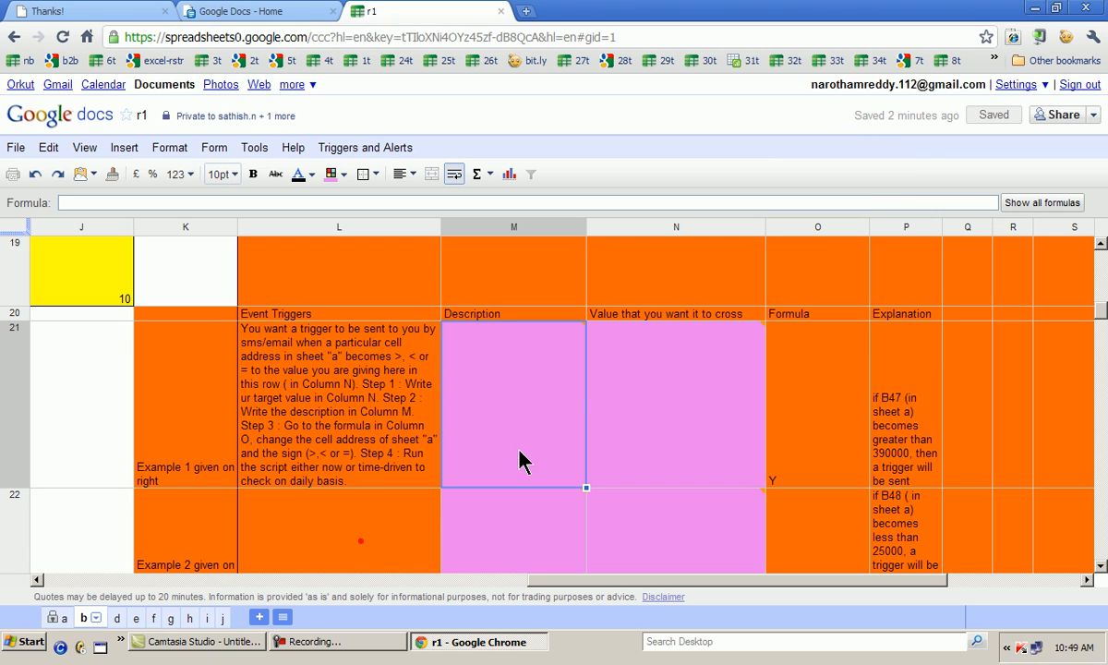
Examine the Example 1 row of the event triggers and its target value cell N21 on sheet b
mouse_move(522, 453)
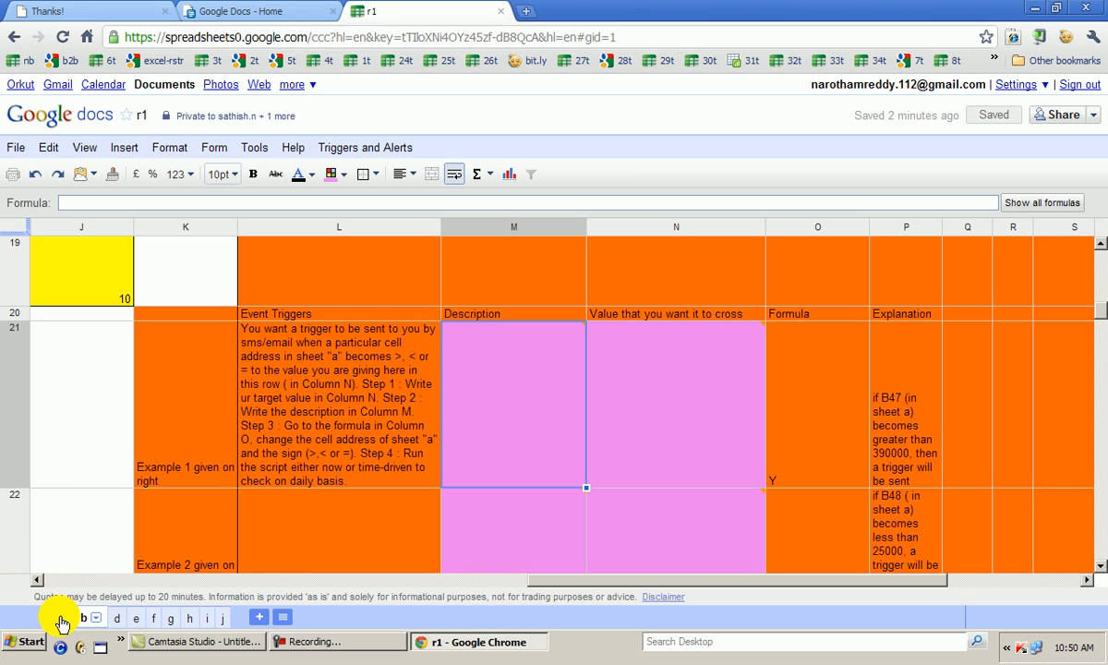
left_click(91, 433)
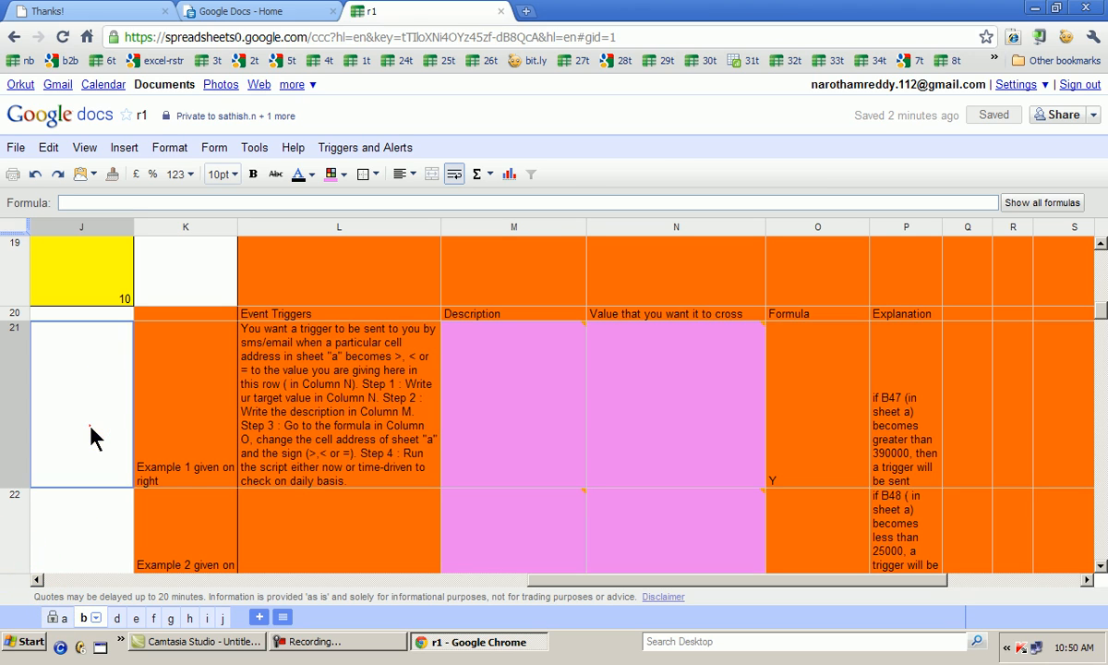
left_click(162, 424)
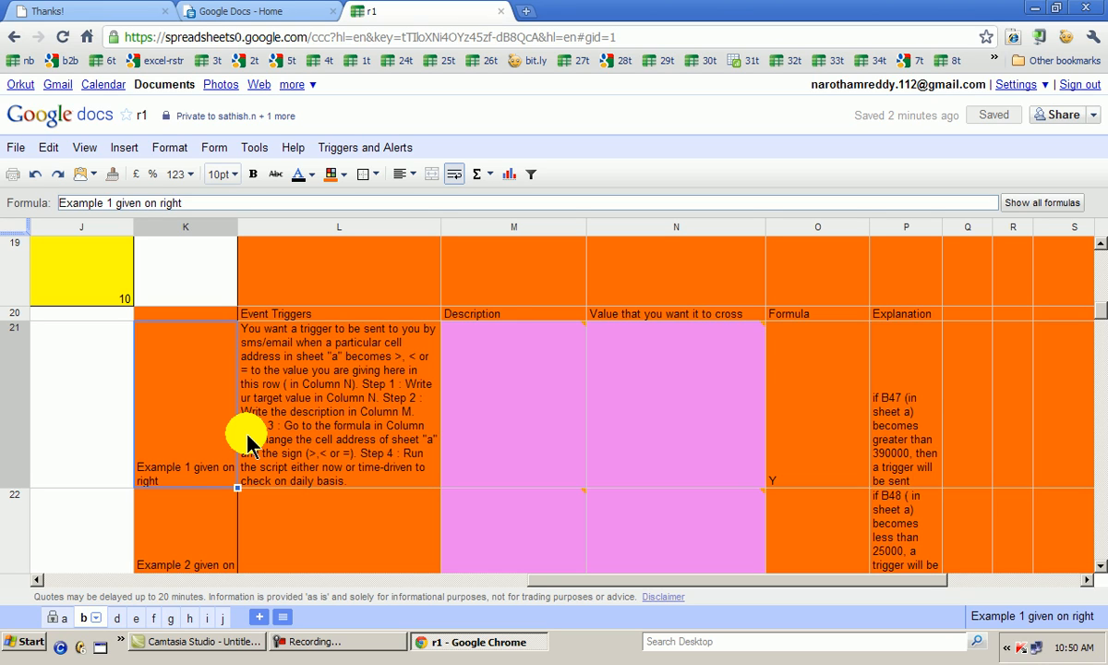
left_click(654, 451)
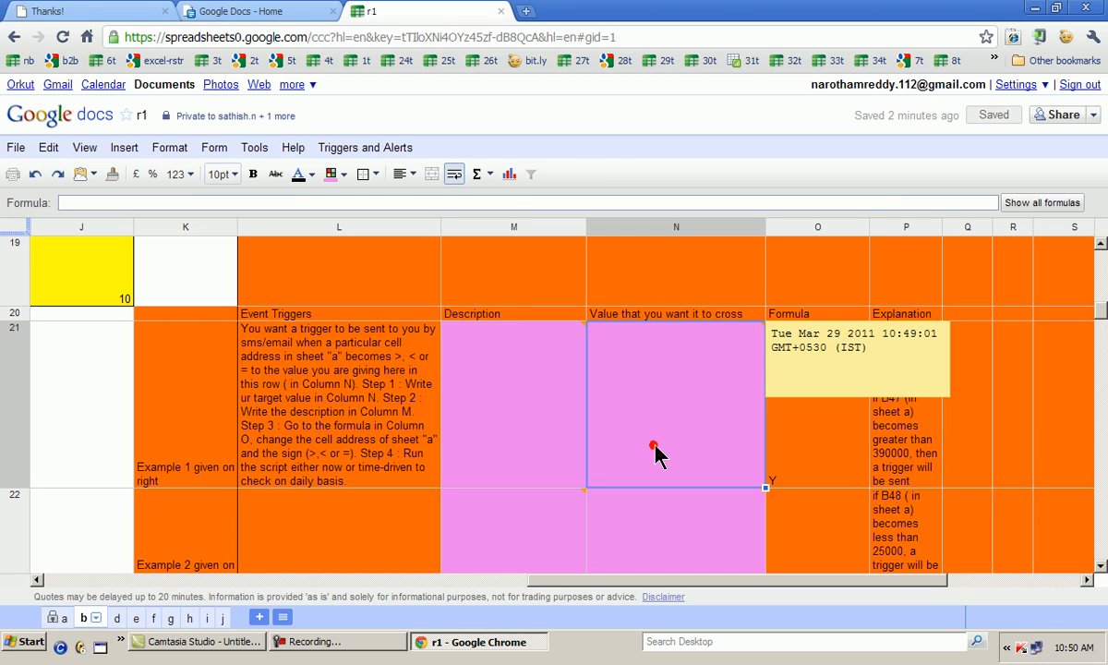
left_click(650, 450)
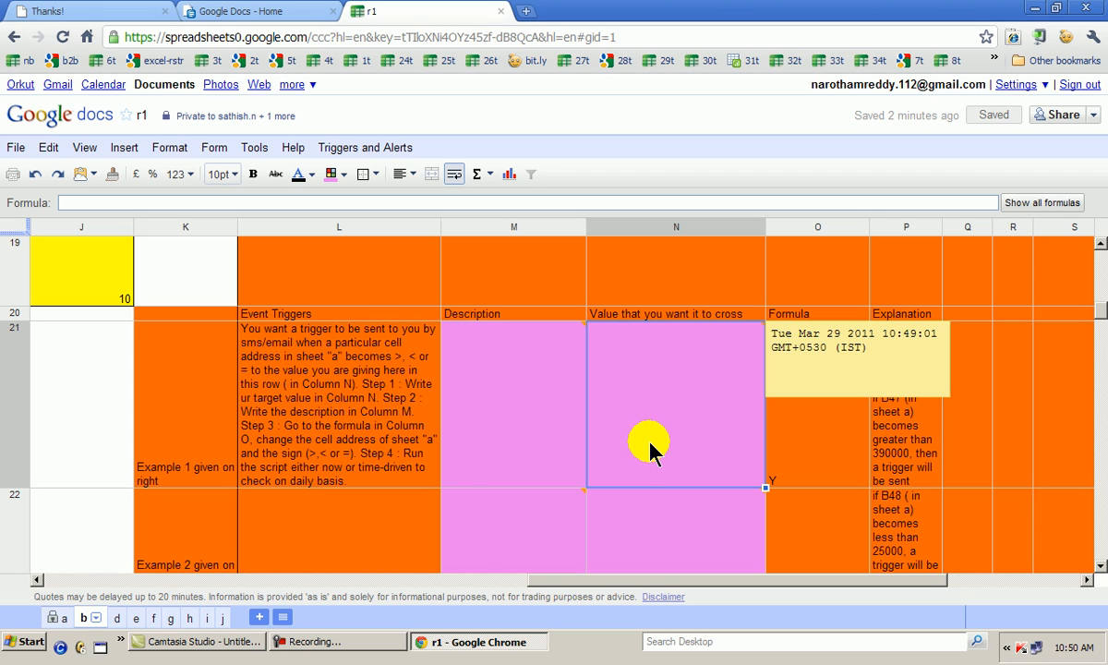
left_click(310, 647)
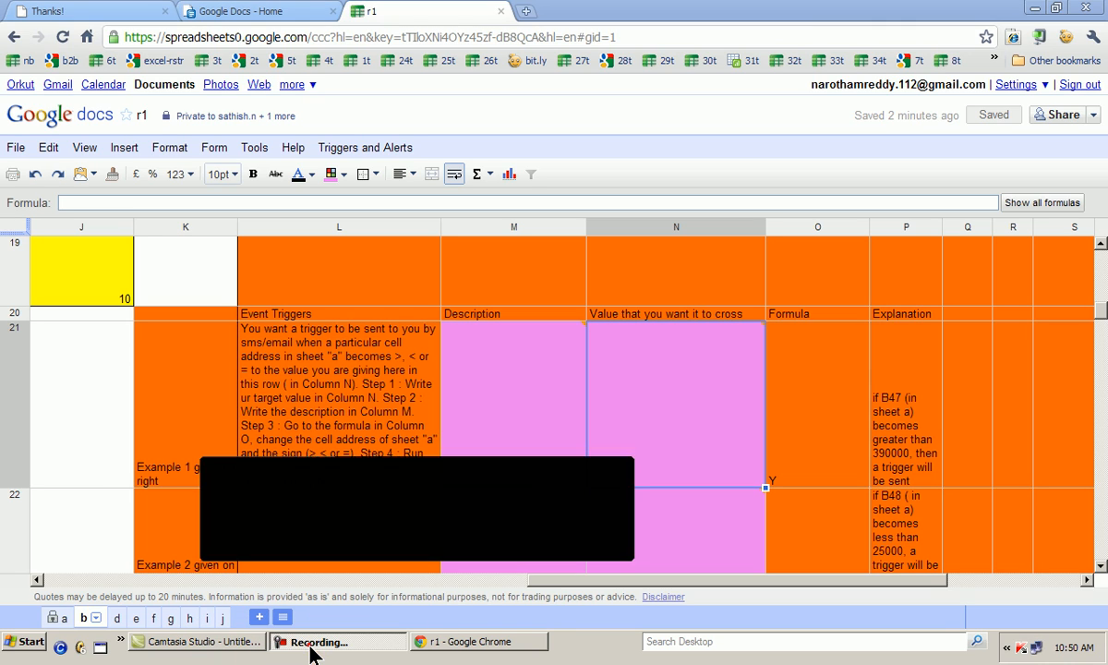
left_click(561, 525)
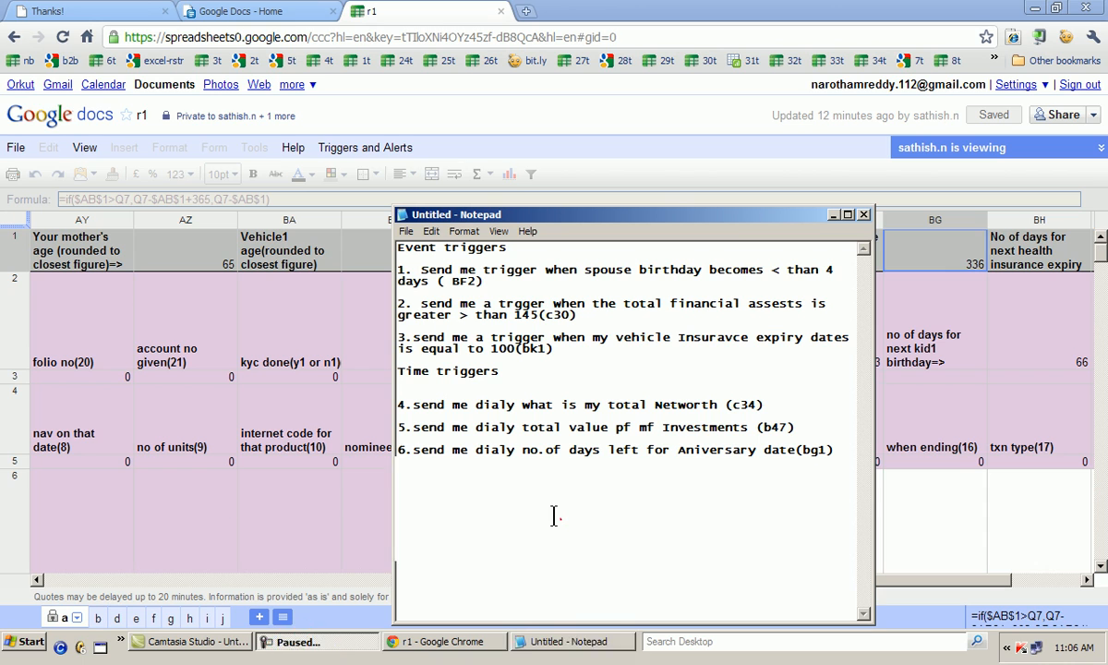
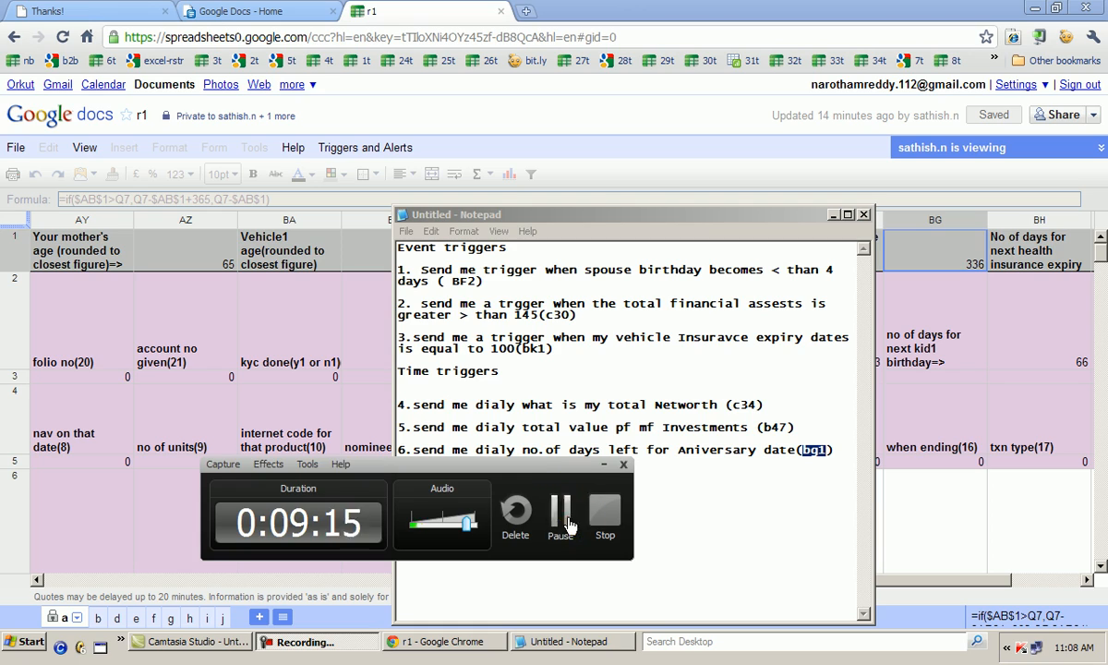
Open sheet b, bring up the Notepad trigger list and move it clear of the event triggers table
left_click(573, 497)
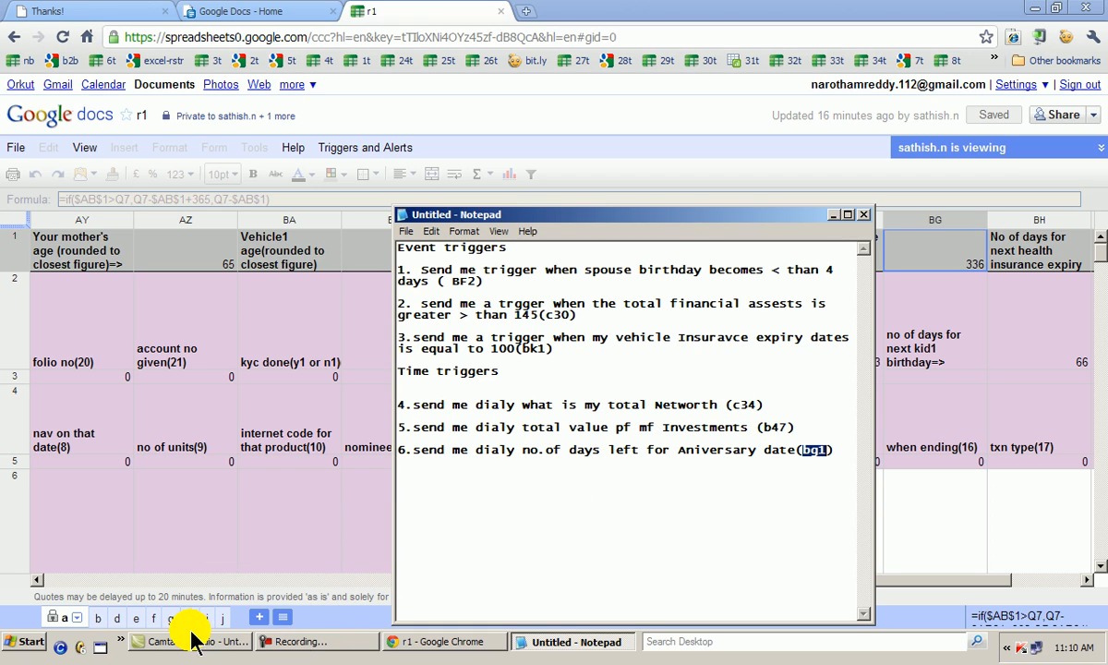
left_click(99, 619)
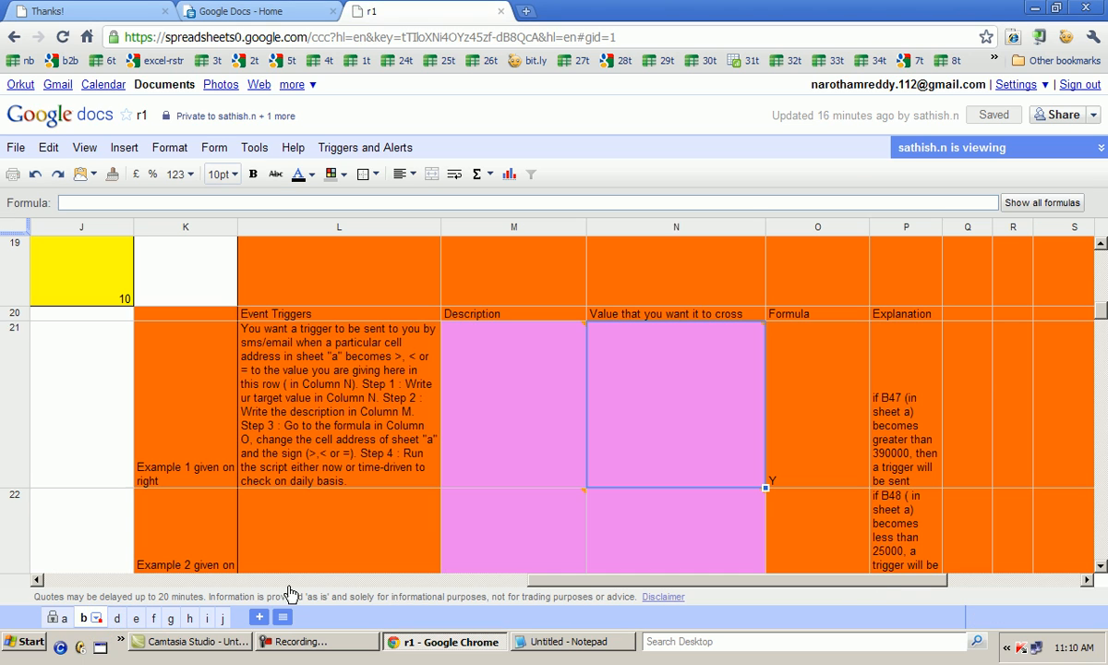
left_click(575, 642)
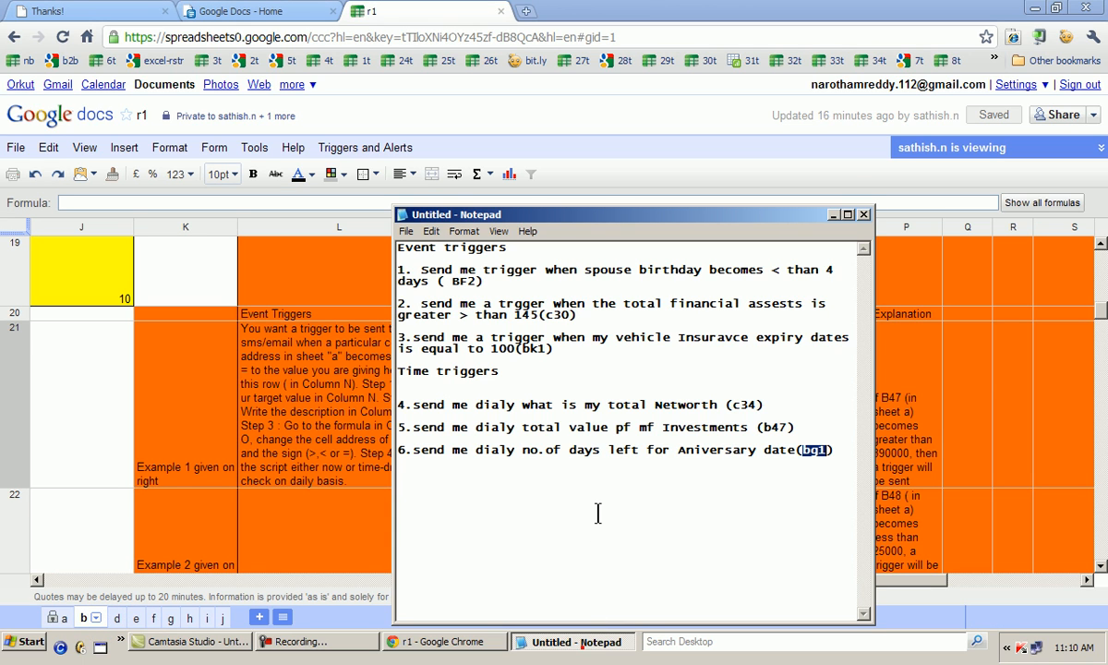
left_click_drag(586, 218, 300, 211)
left_click_drag(468, 219, 1051, 39)
Examine row 21 of the event triggers across its description, value, formula and explanation columns, plus the instructions in L21
left_click(551, 471)
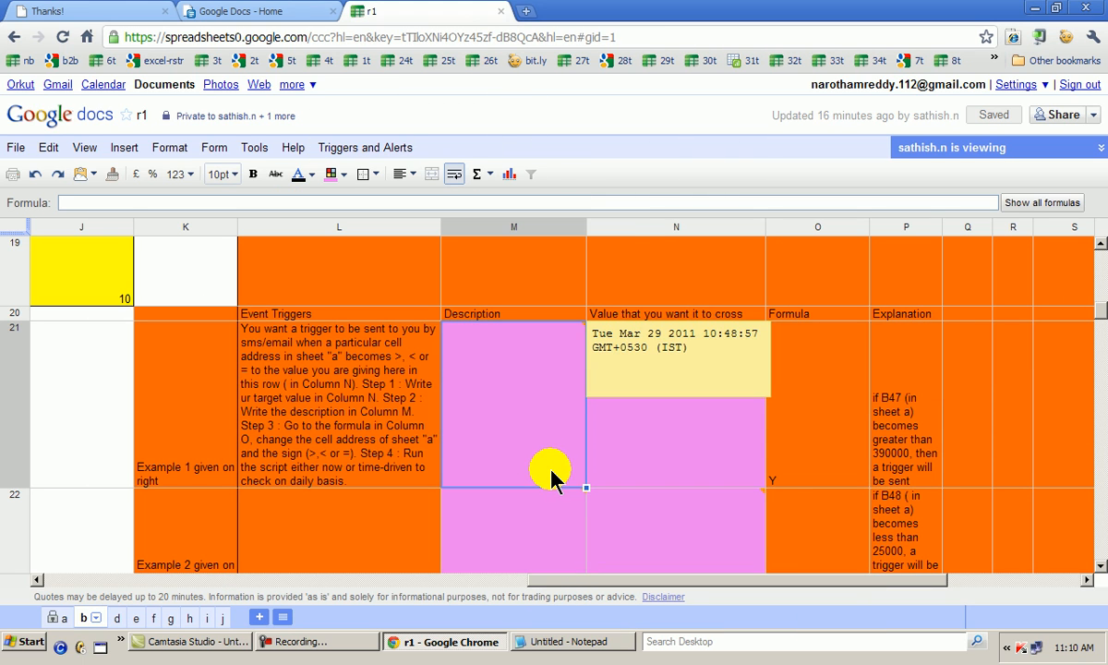
key("Right")
key("Right")
key("Right")
key("Right")
key("Right")
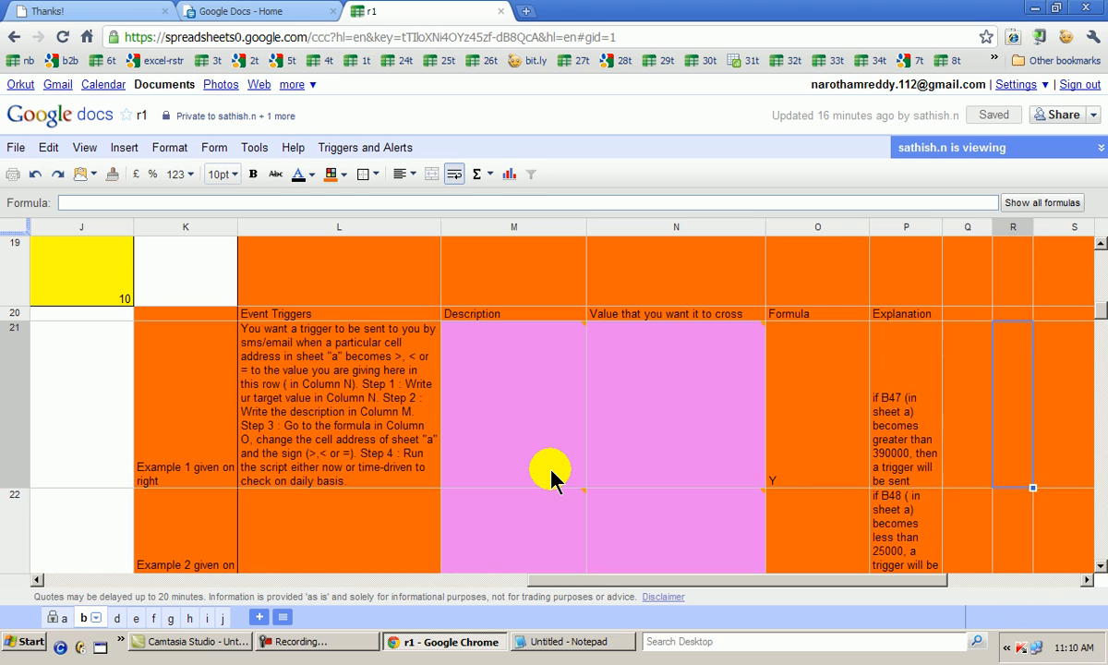
key("Right")
key("Left")
key("Left")
key("Left")
key("Left")
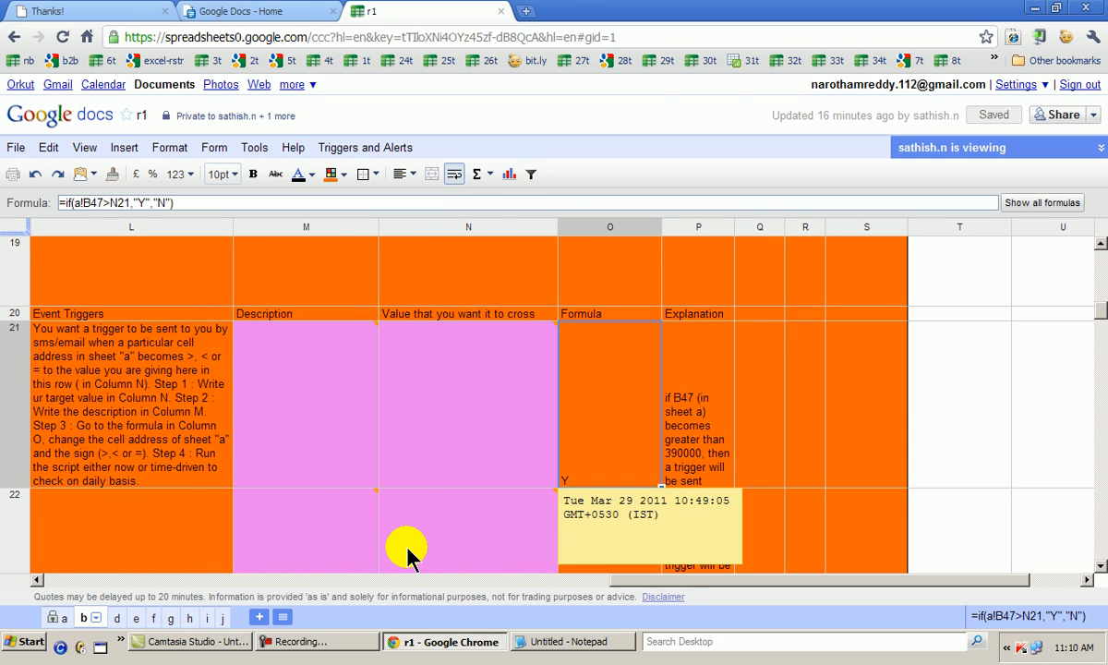
left_click(136, 434)
Consult the first event trigger in the Notepad list and enter 4 as the target value in N21
left_click(547, 644)
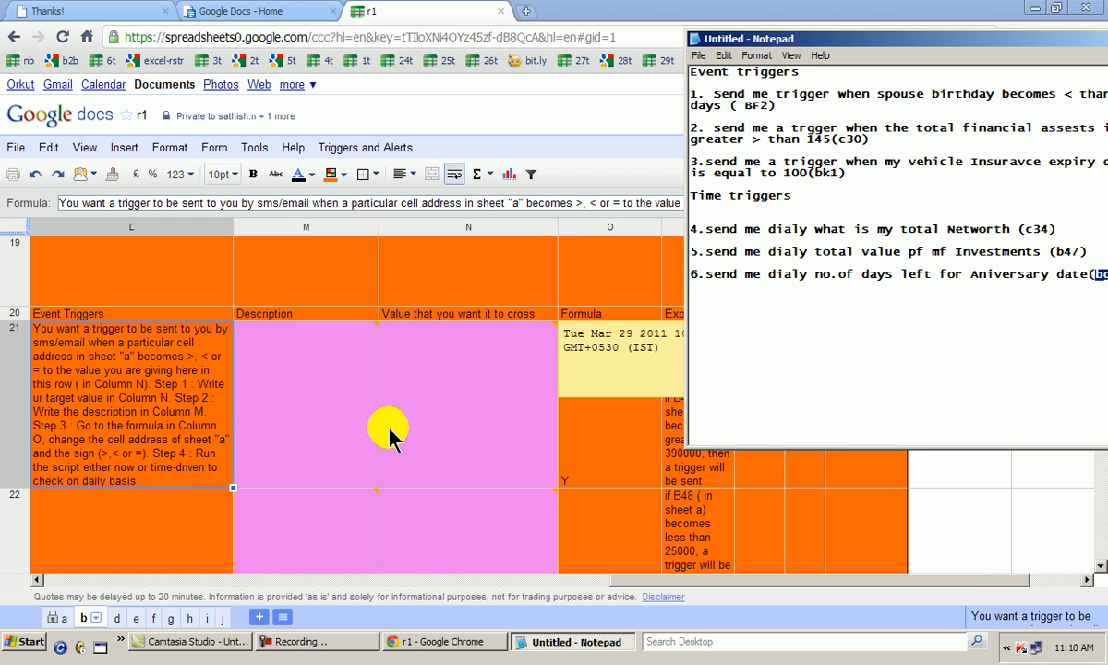
left_click(464, 456)
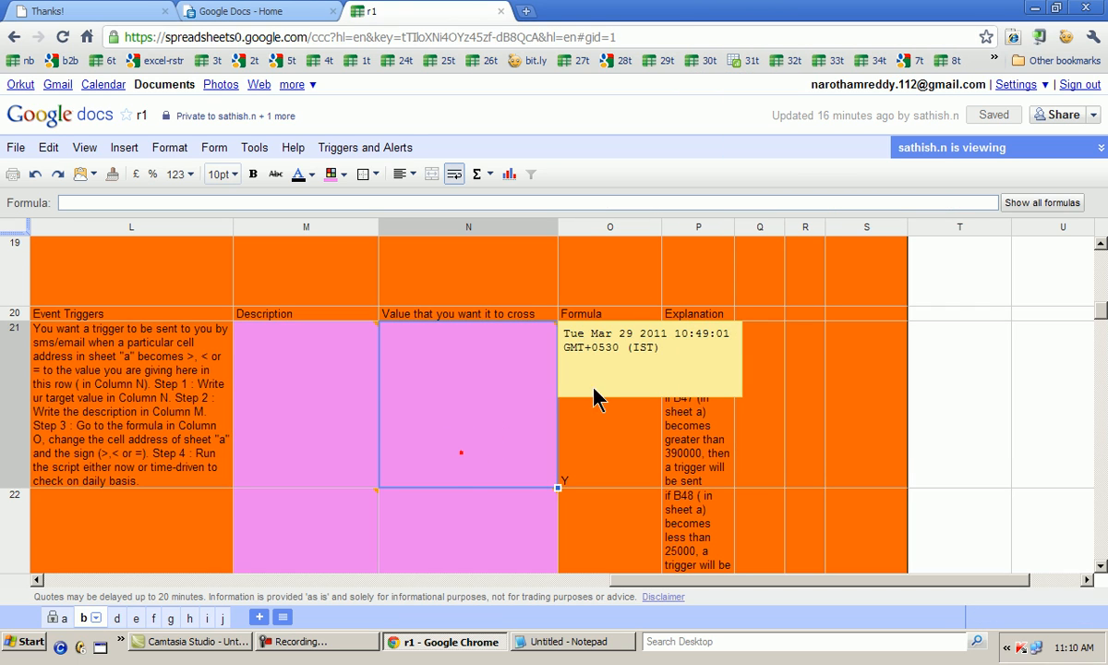
left_click(557, 640)
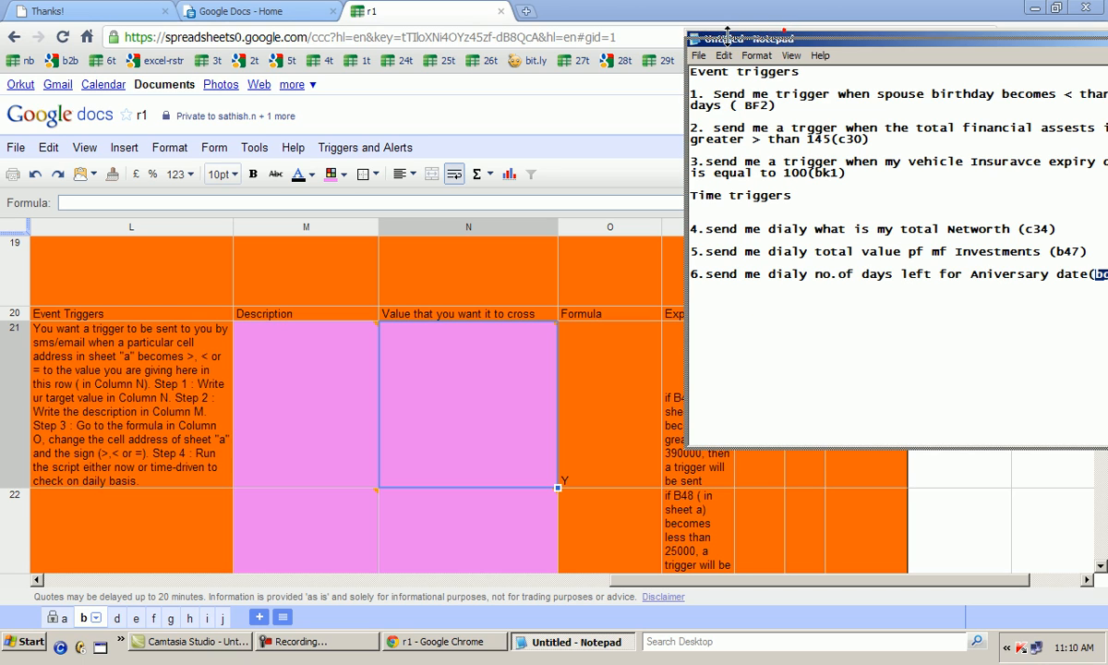
left_click_drag(787, 39, 732, 60)
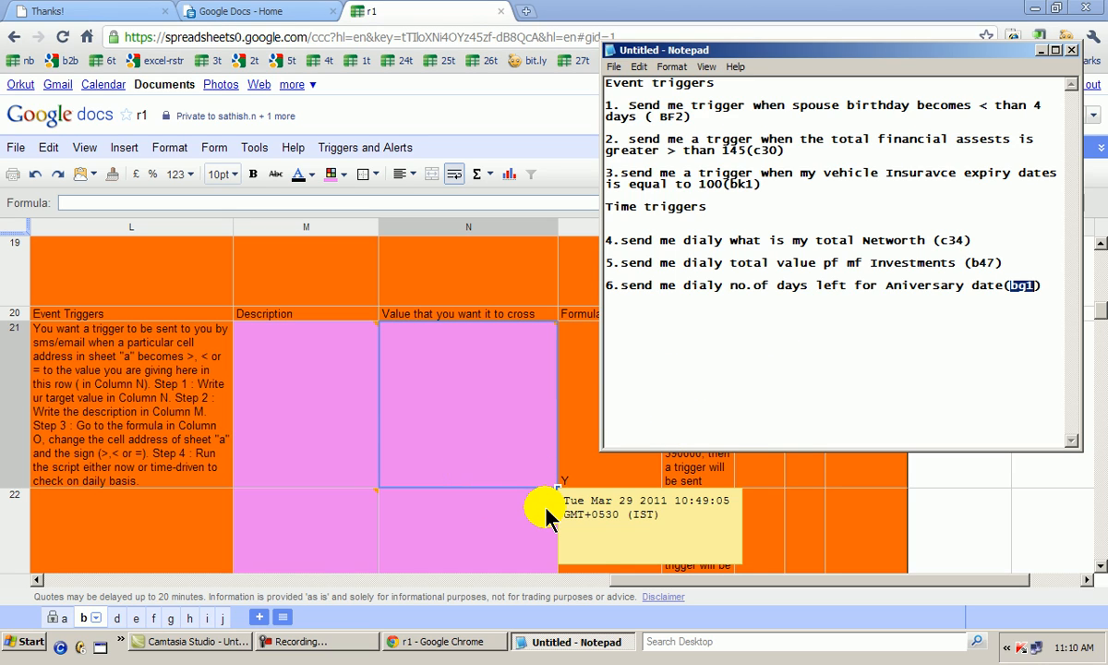
type("4")
left_click(484, 463)
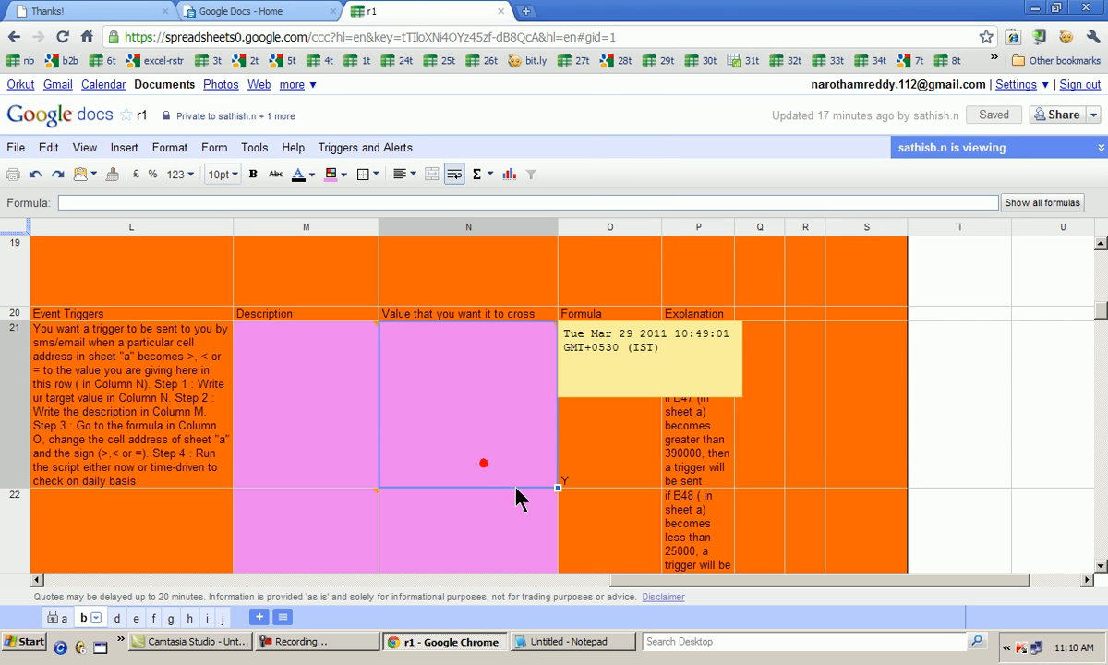
type("4")
key("Return")
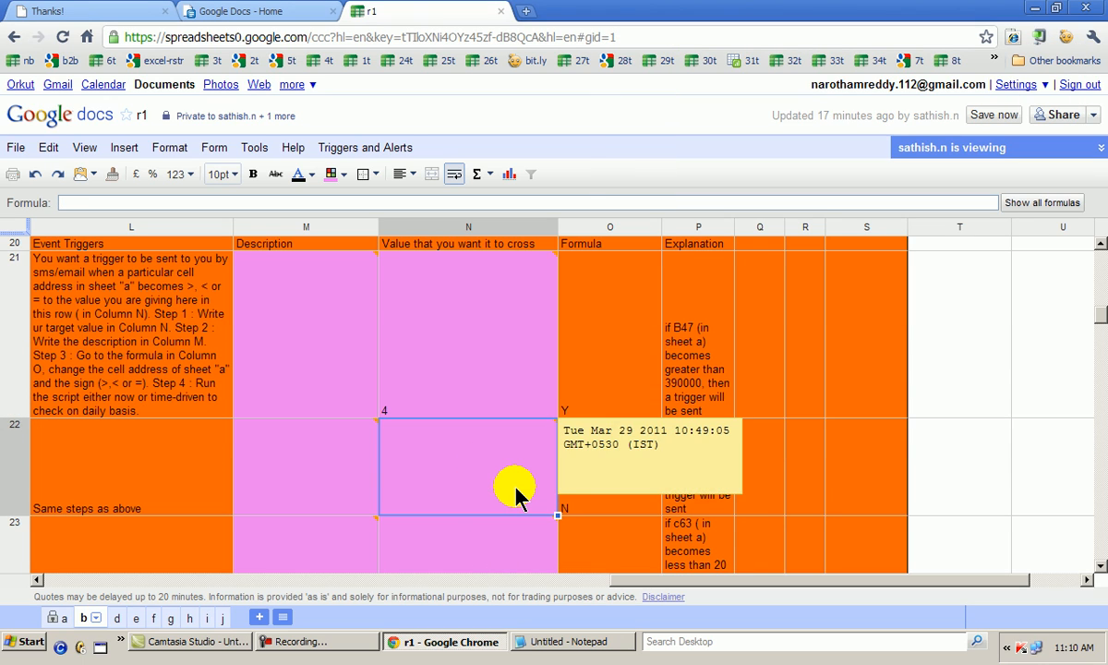
Enter the target values 145 in N22 and 100 in N23 for the second and third event triggers
type("145")
key("Return")
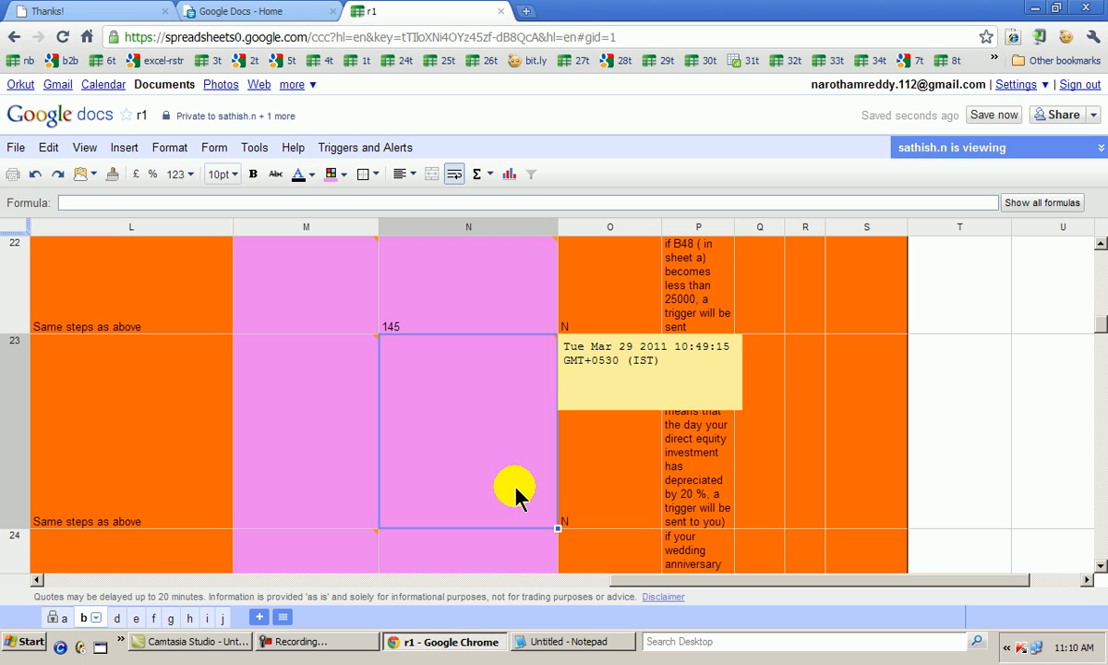
type("100")
key("Return")
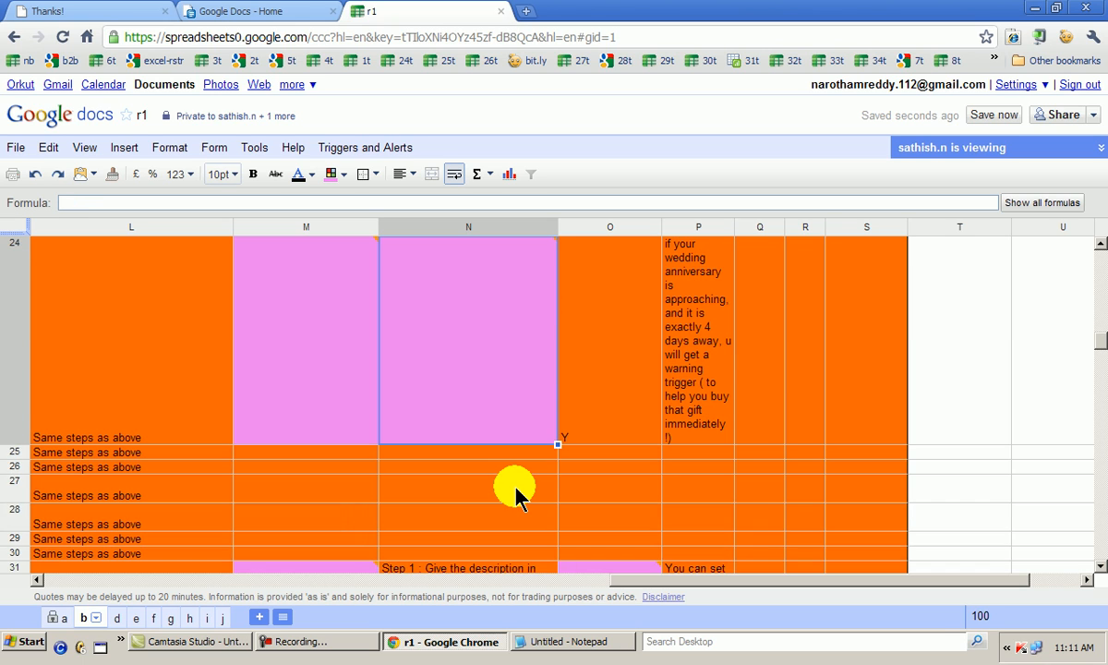
key("Up")
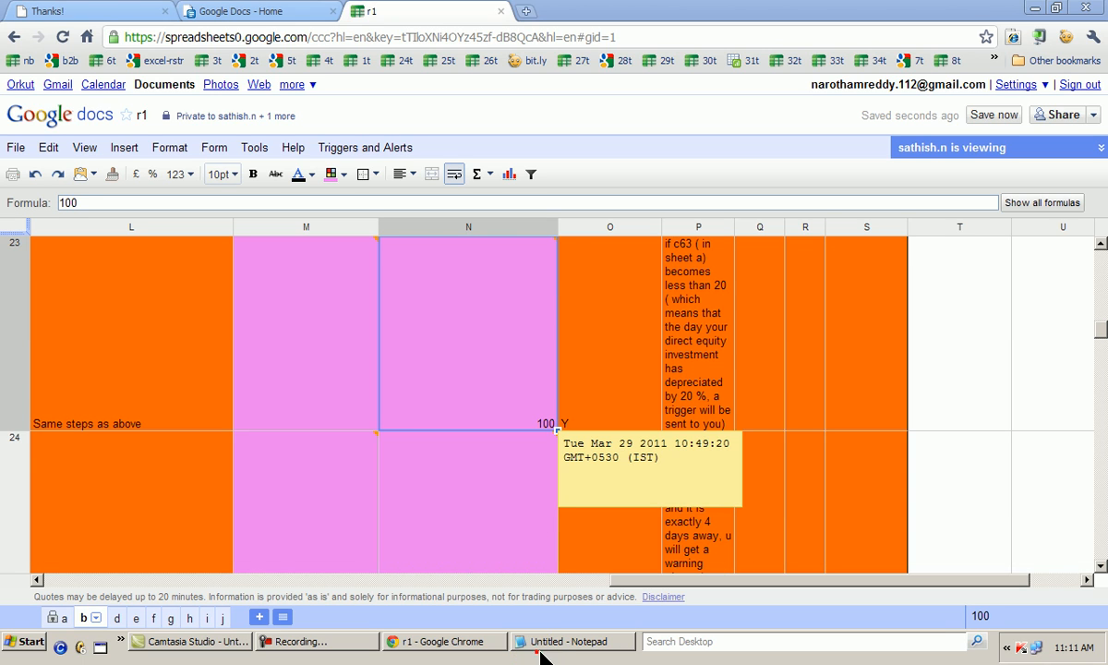
Review the Notepad trigger list and go back to the event trigger instructions in L21
left_click(535, 646)
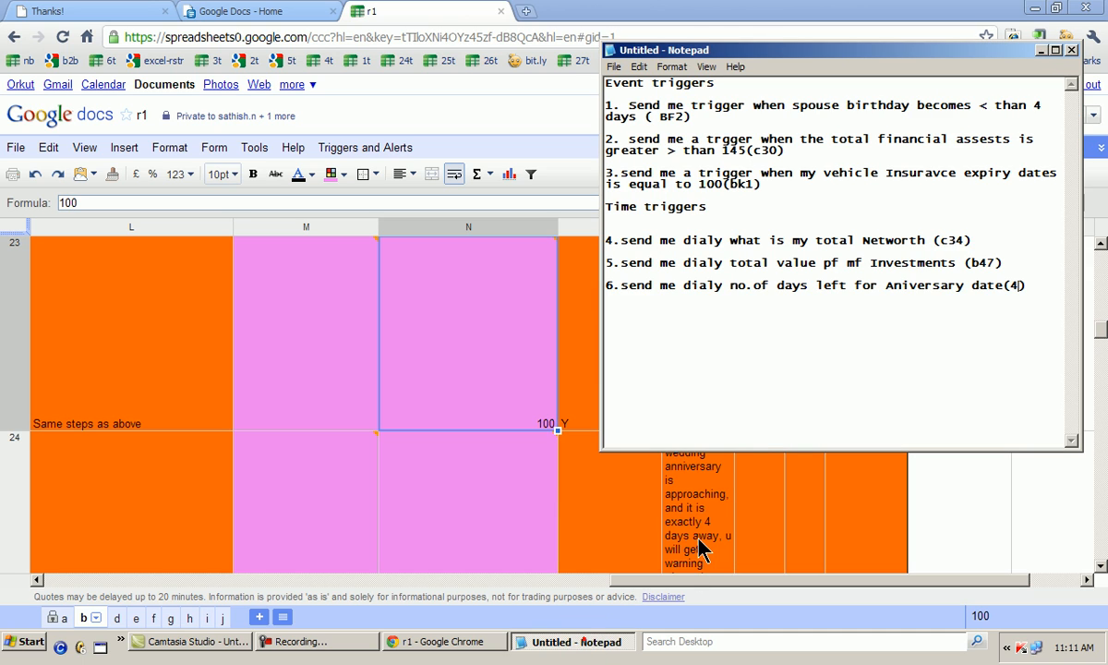
left_click(106, 351)
key("Left")
key("Left")
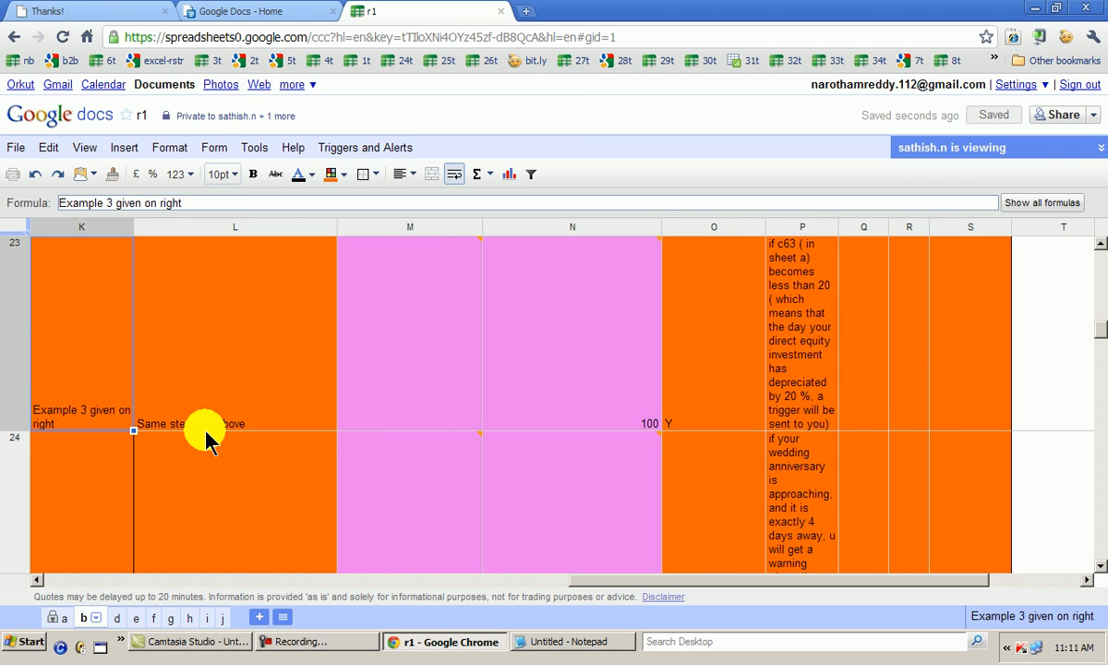
key("Up")
key("Up")
key("Up")
key("Right")
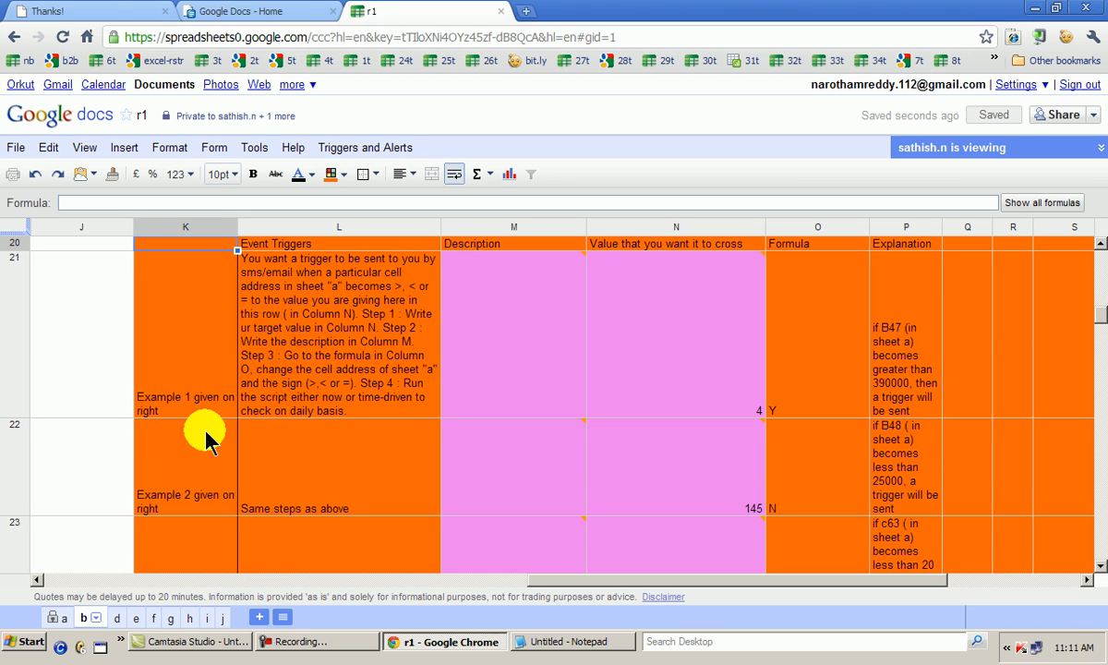
key("Right")
key("Down")
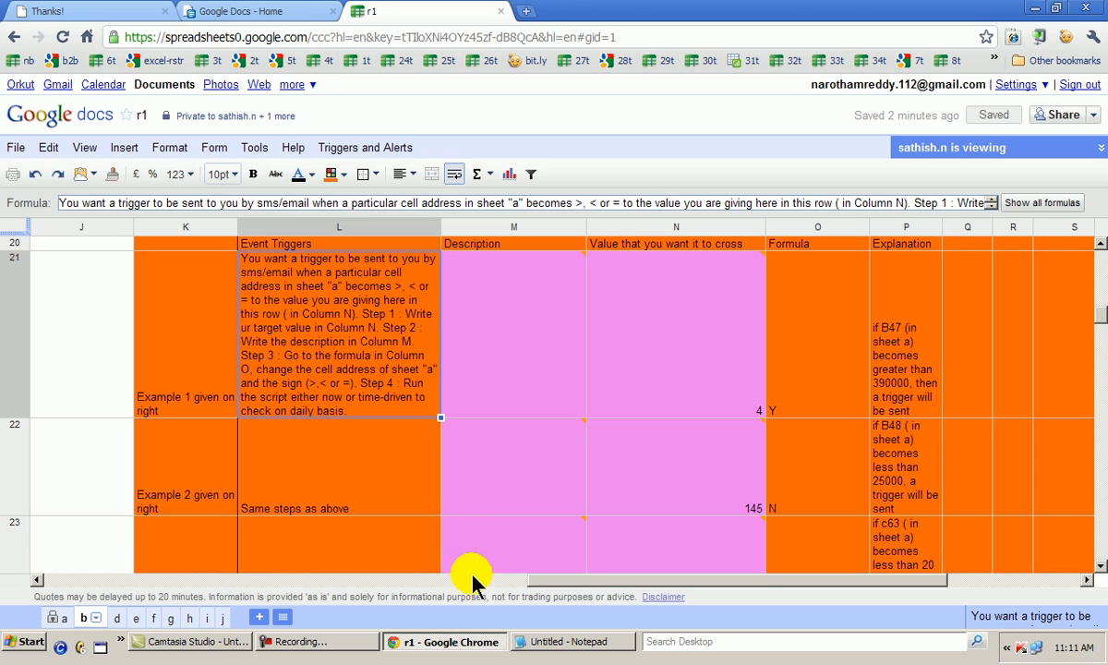
Consult the Notepad trigger list and enter the description "Spouse birthday" in M21
left_click(569, 642)
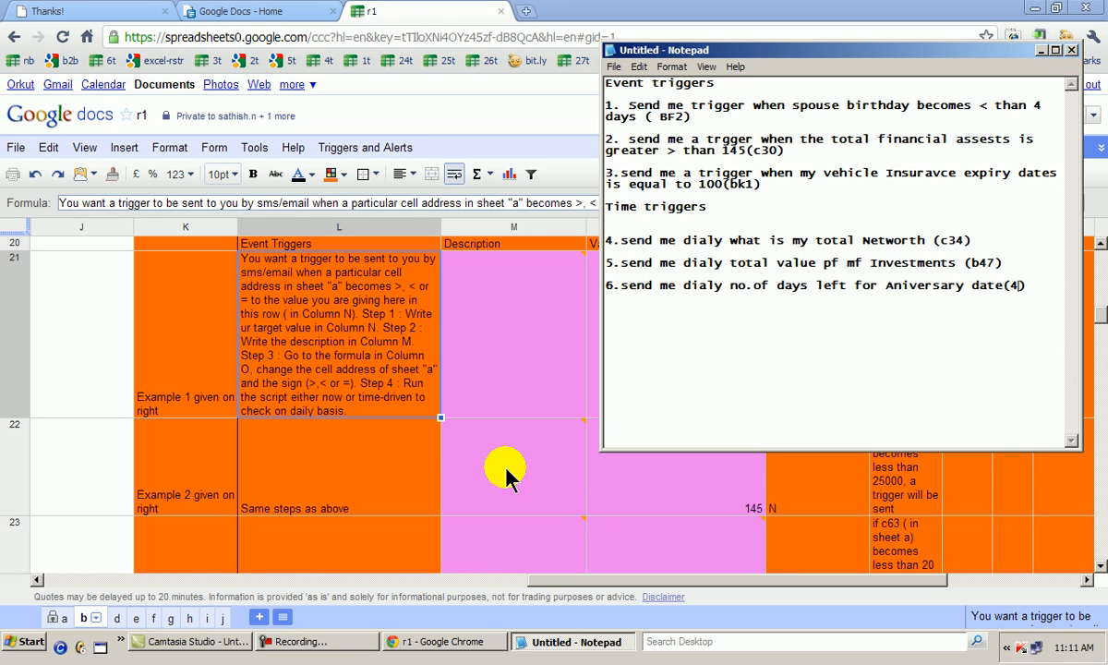
left_click(492, 356)
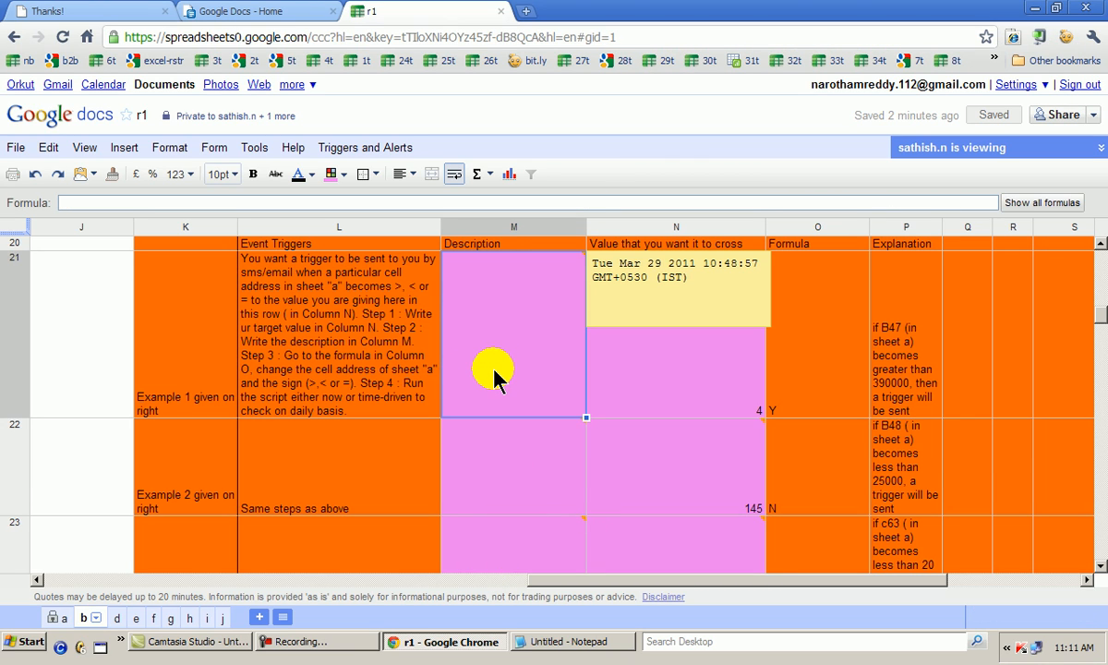
type("Spoun")
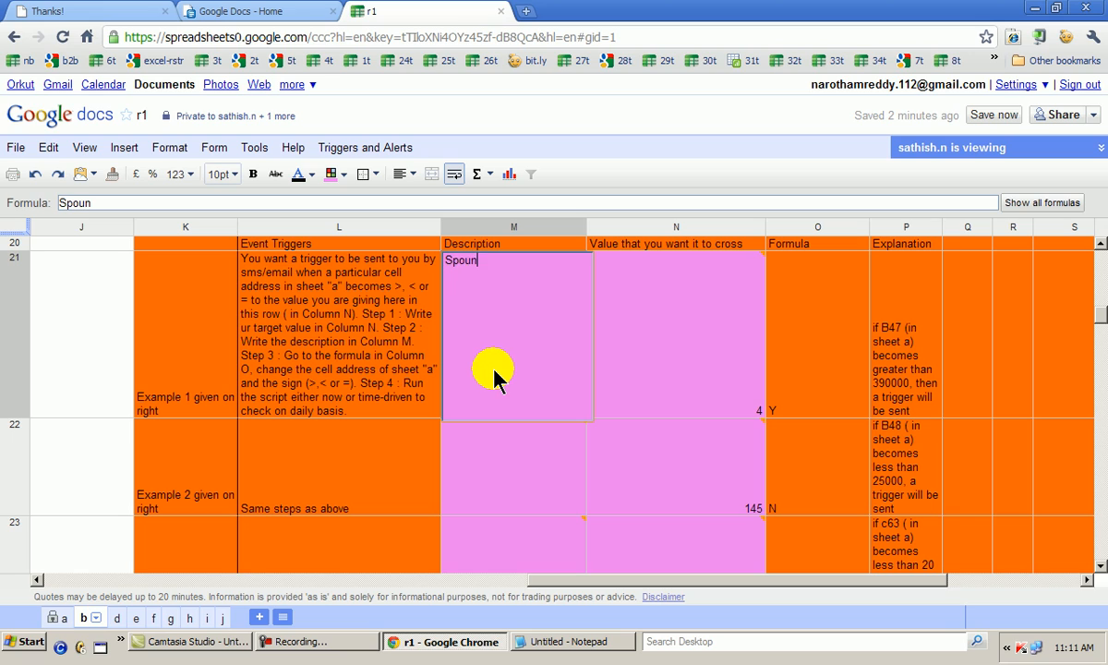
type("se")
key("BackSpace")
key("BackSpace")
type("se birthday")
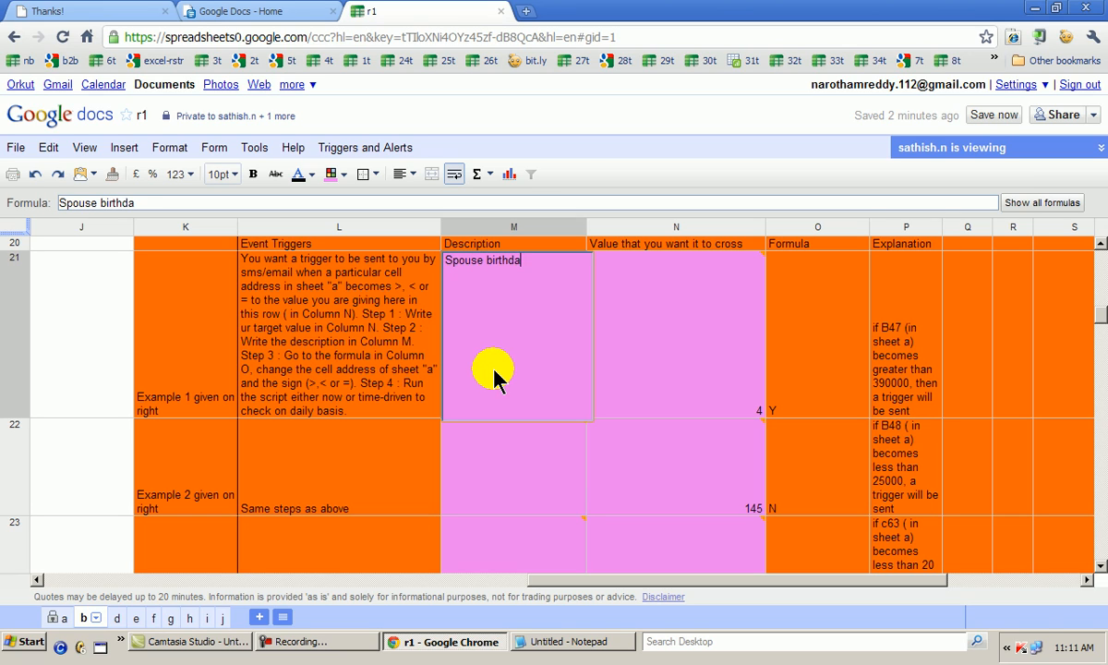
key("Return")
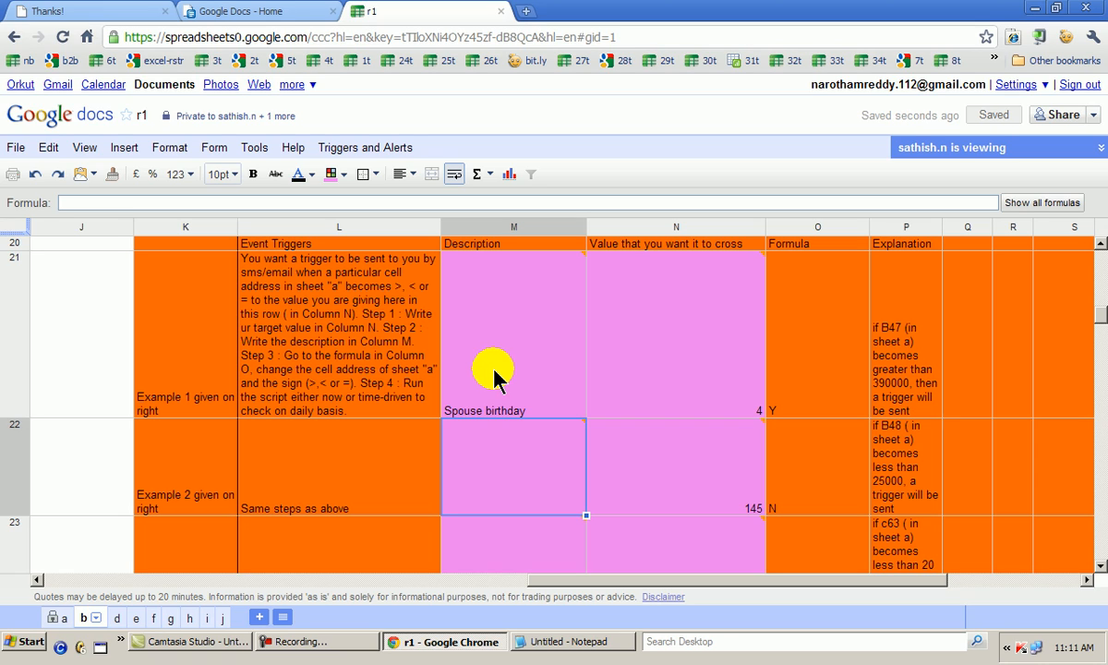
Enter the description "Total Financial Assets" in M22 for the second event trigger
type("T")
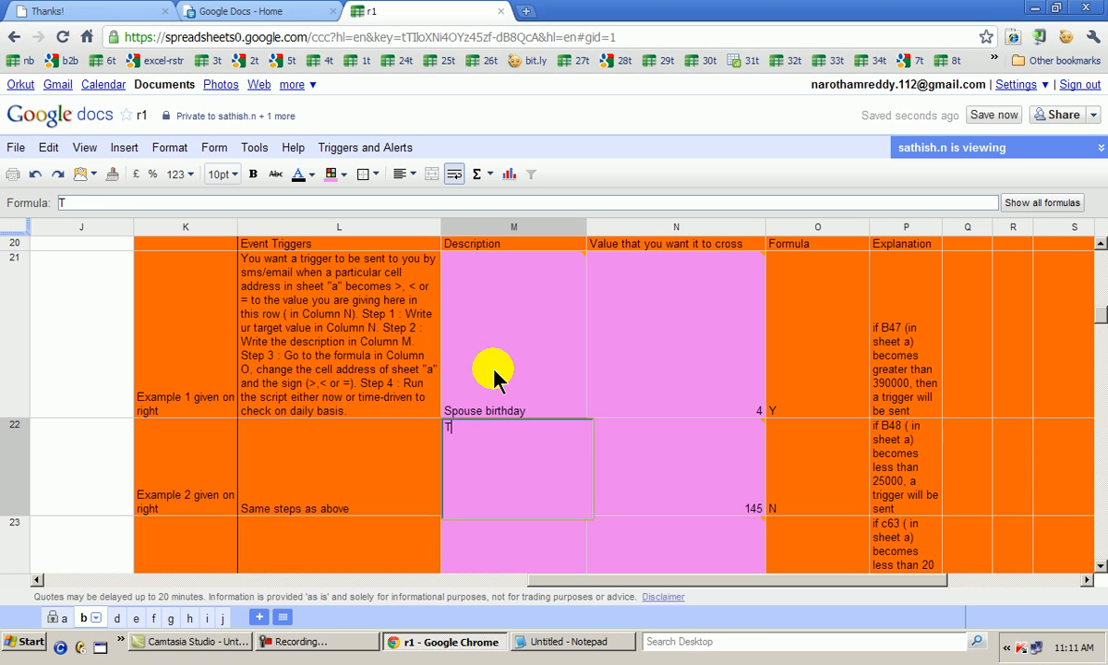
type("otal Financ")
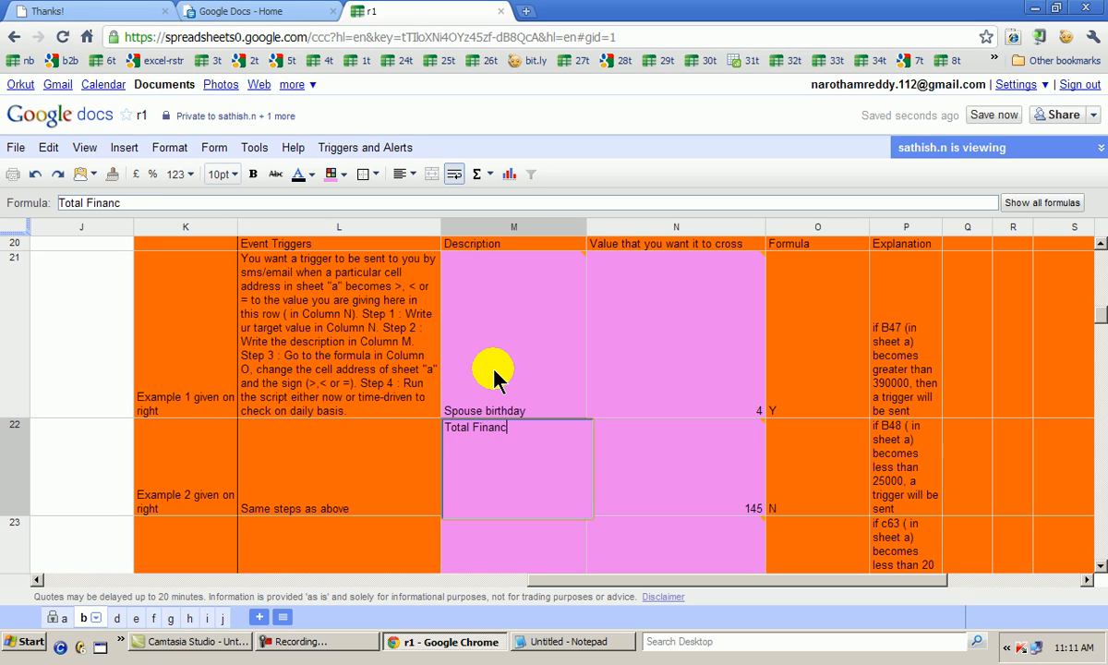
type("ial Aswe")
type("ssets")
key("Return")
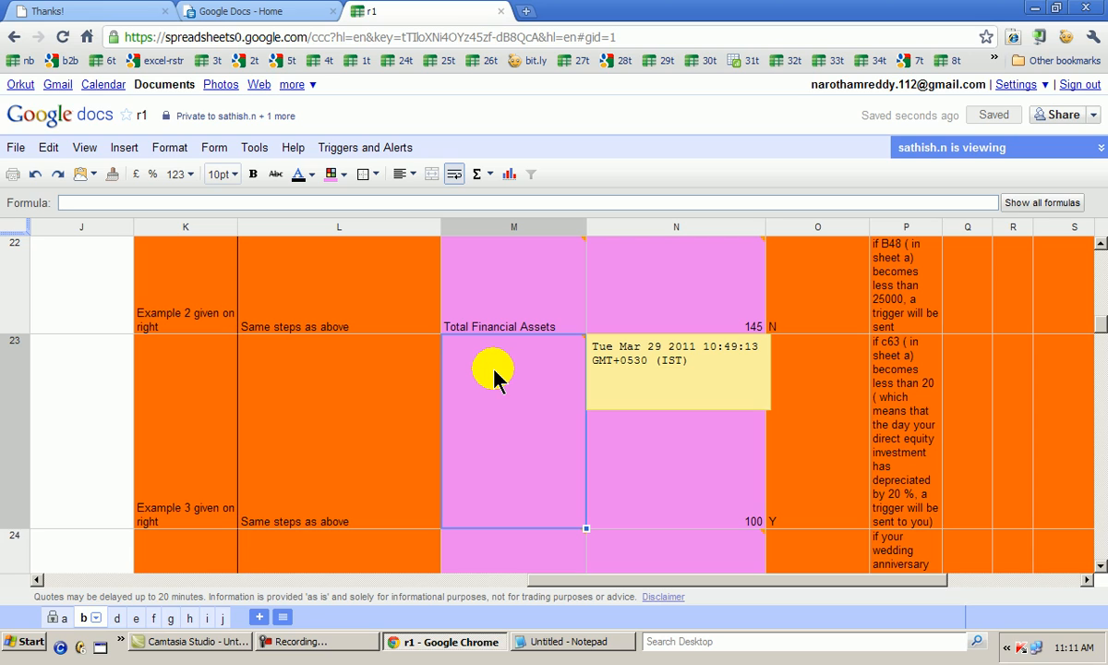
Enter the description "Vehcile 1 insurance expiry dt" in M23 for the third event trigger
type("Vehcile")
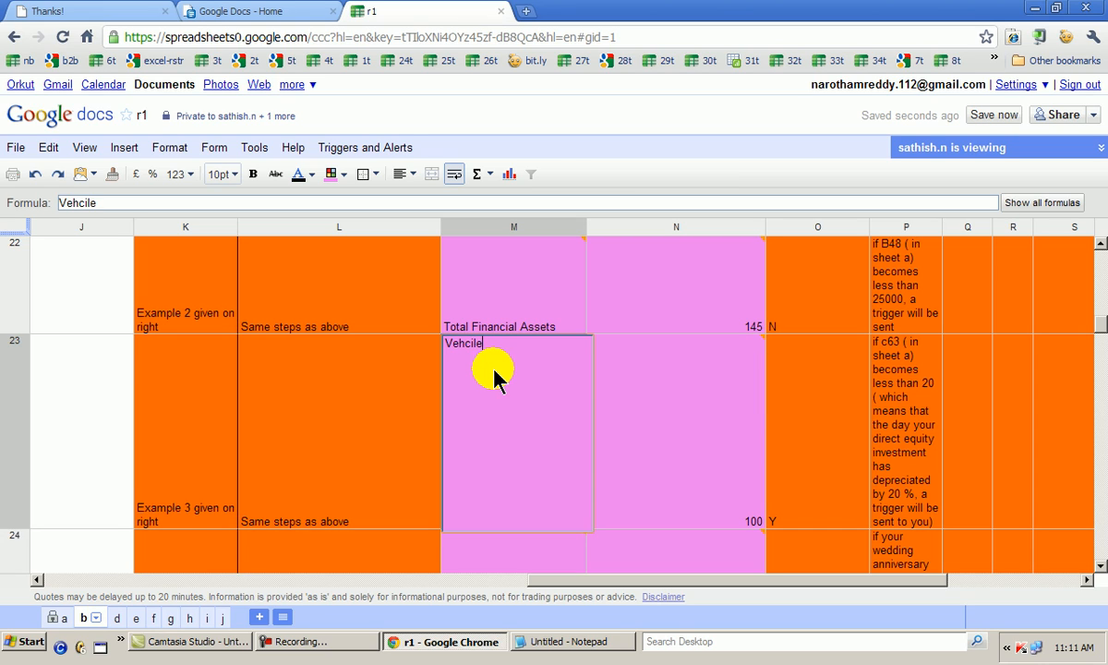
type(" insurance")
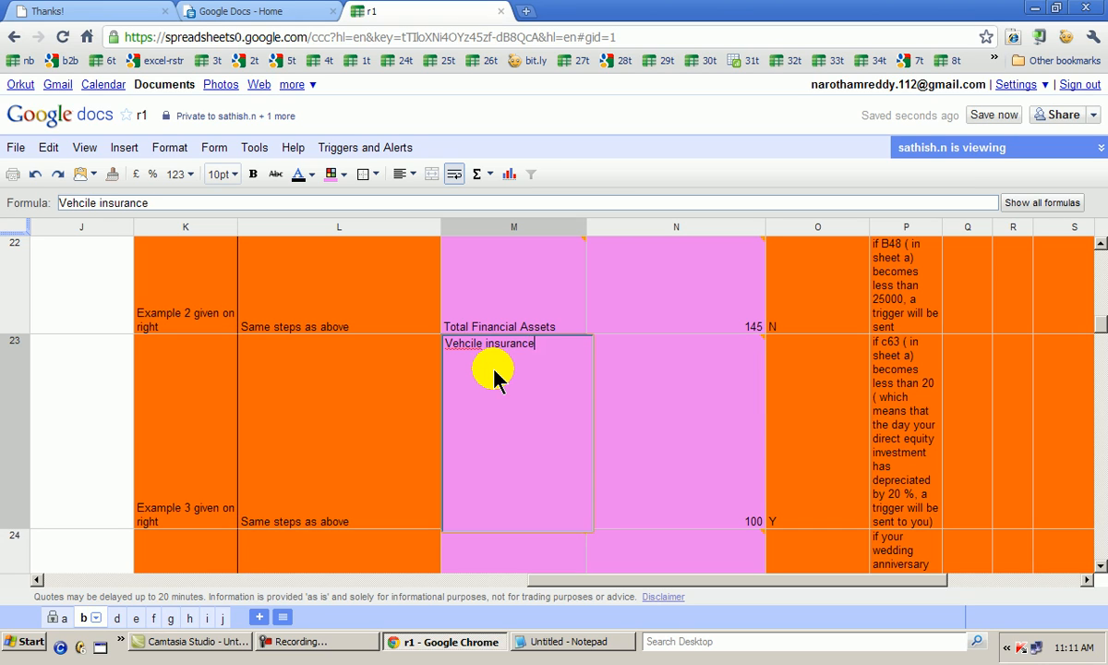
key("BackSpace")
key("BackSpace")
key("BackSpace")
key("BackSpace")
key("BackSpace")
key("BackSpace")
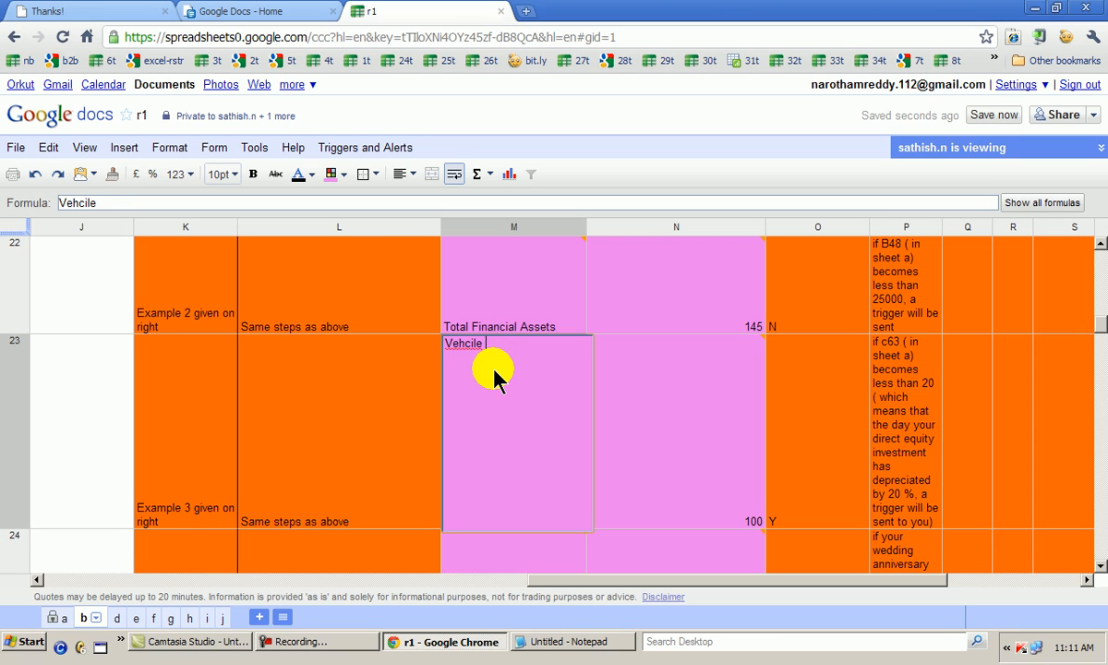
type("1 insurance expiry days")
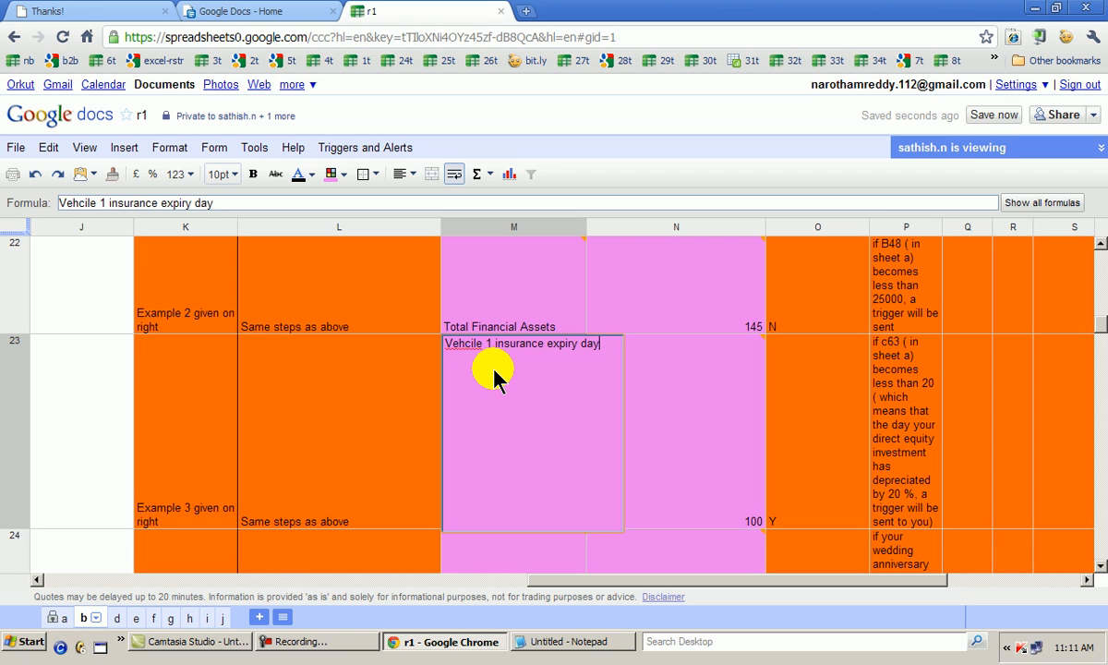
key("BackSpace")
key("BackSpace")
key("BackSpace")
type("t")
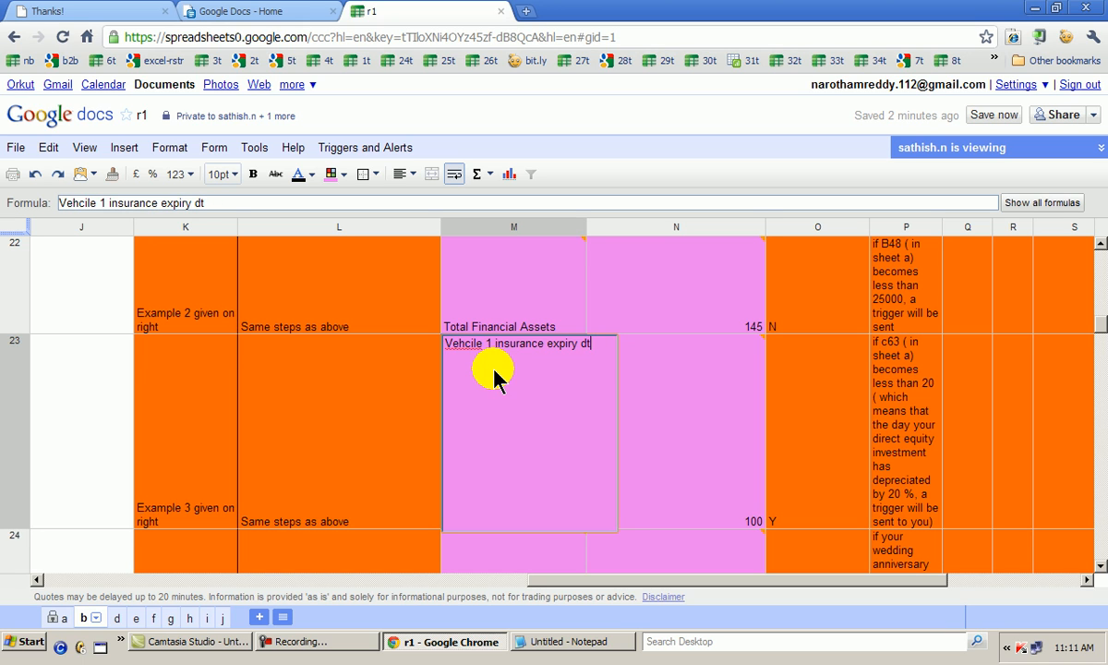
key("Return")
Reread the event trigger instructions in L21 and examine the explanation in P21 and the formula in O21
key("Up")
key("Up")
key("Up")
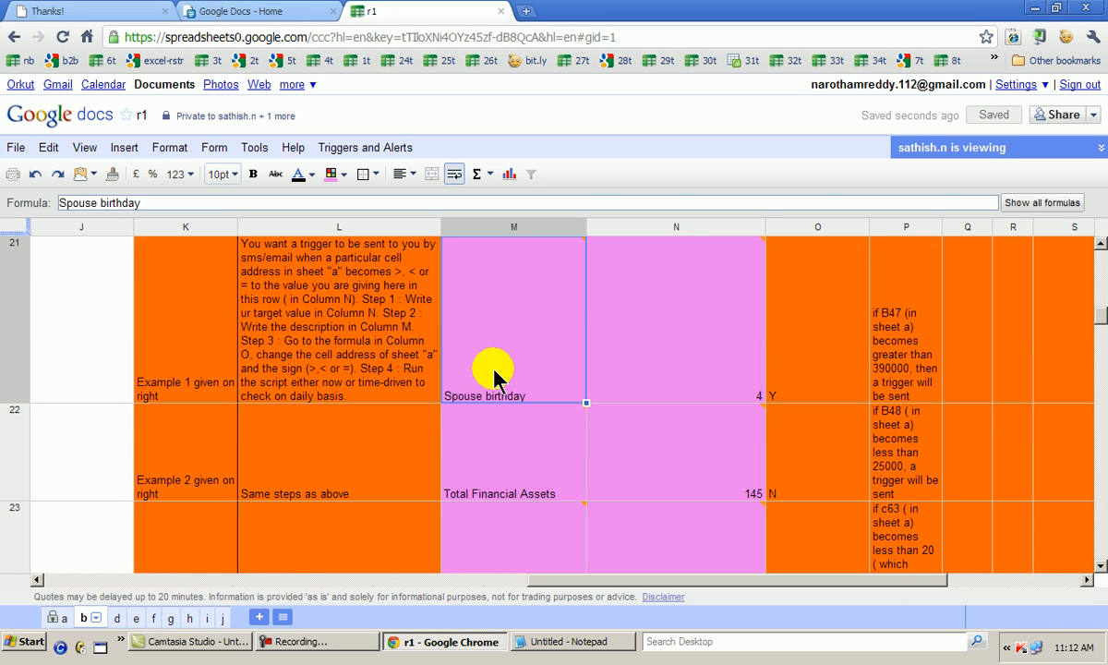
key("Left")
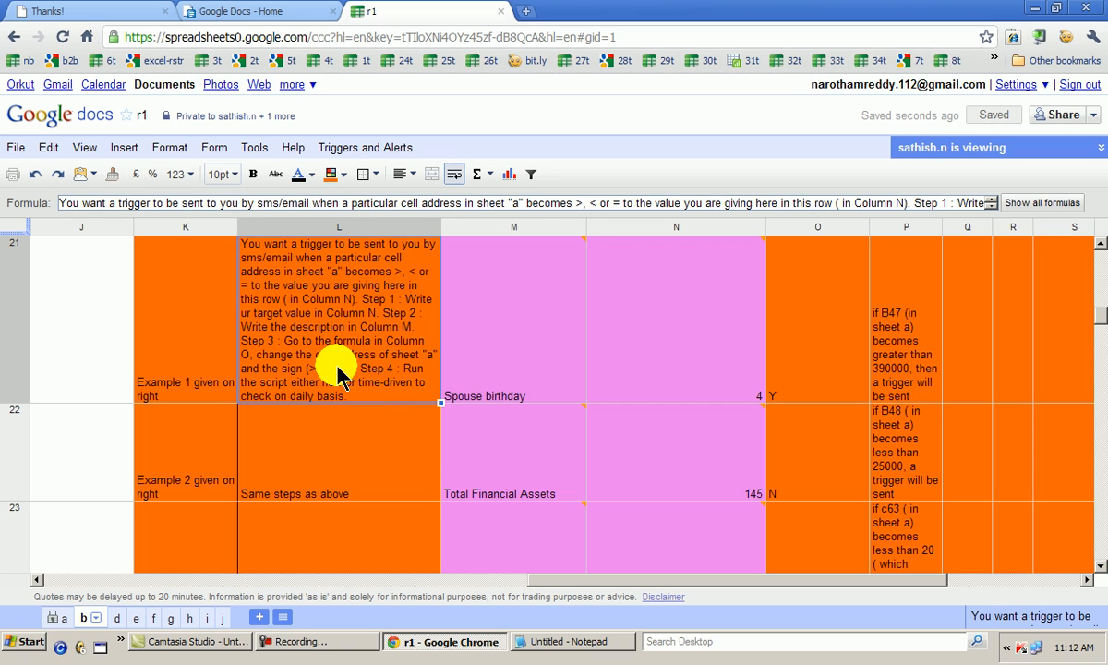
mouse_move(757, 379)
scroll(896, 389, "up", 1)
left_click(878, 429)
left_click(813, 434)
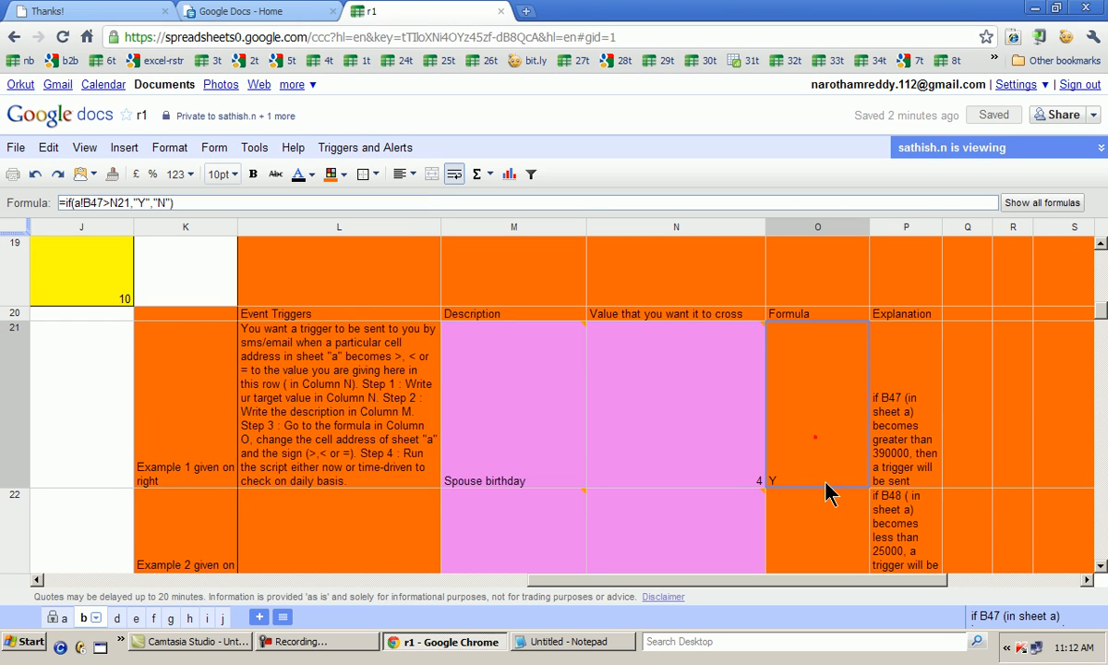
Edit the first event trigger's formula in O21 to compare with BF2 on sheet a using less than: =if(a!BF2<N21,"Y","N")
key("Return")
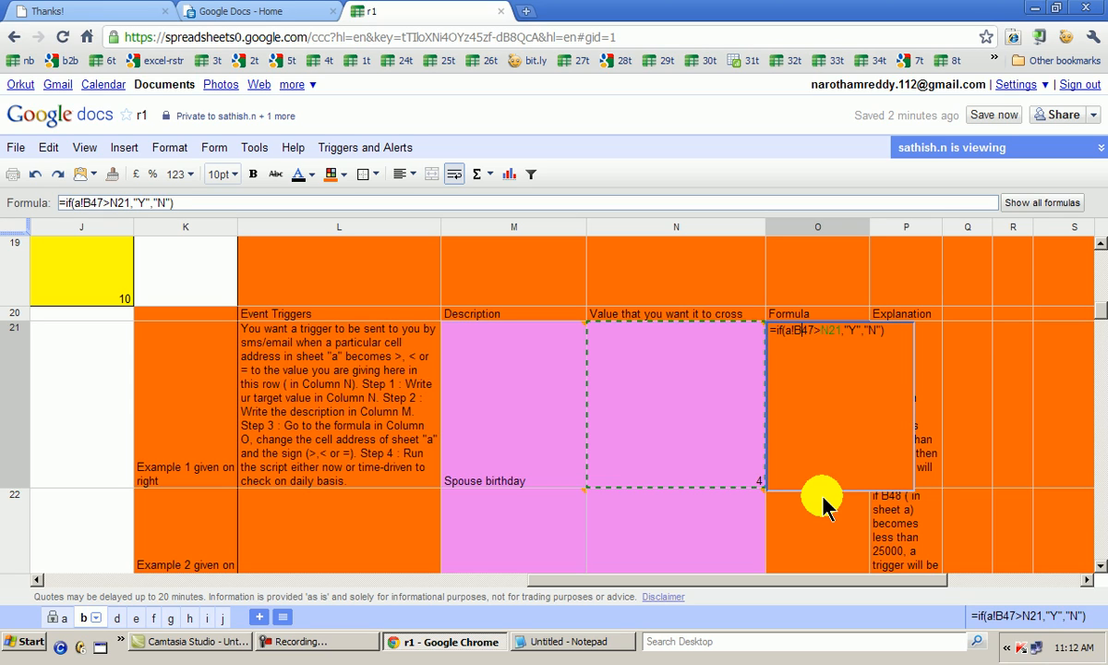
type("F2")
key("Delete")
key("Delete")
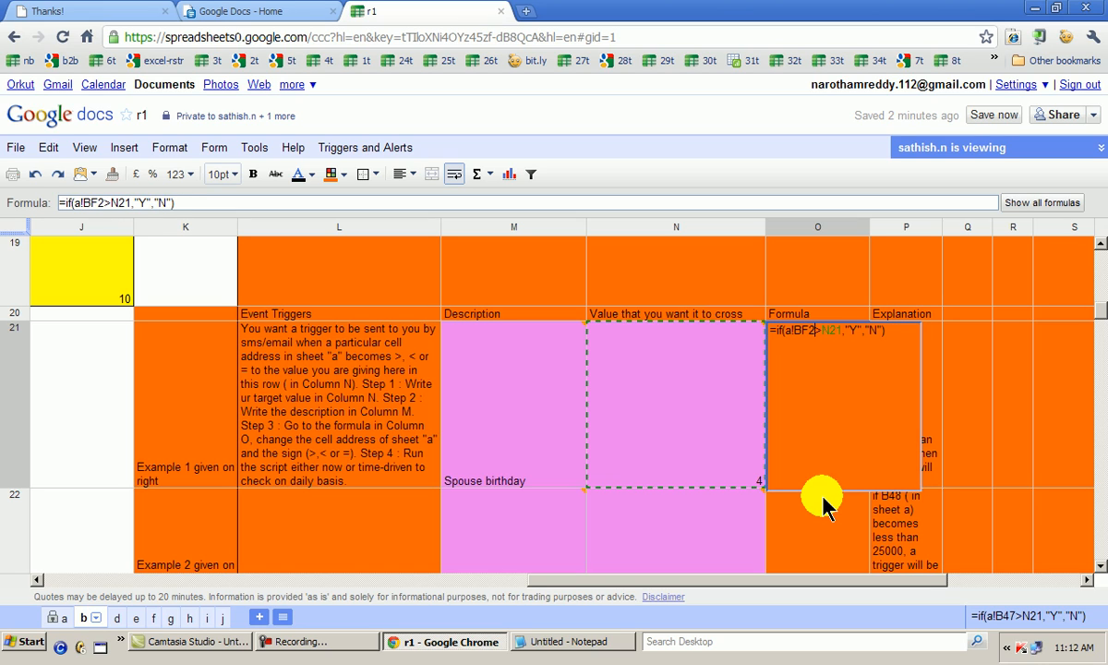
key("Delete")
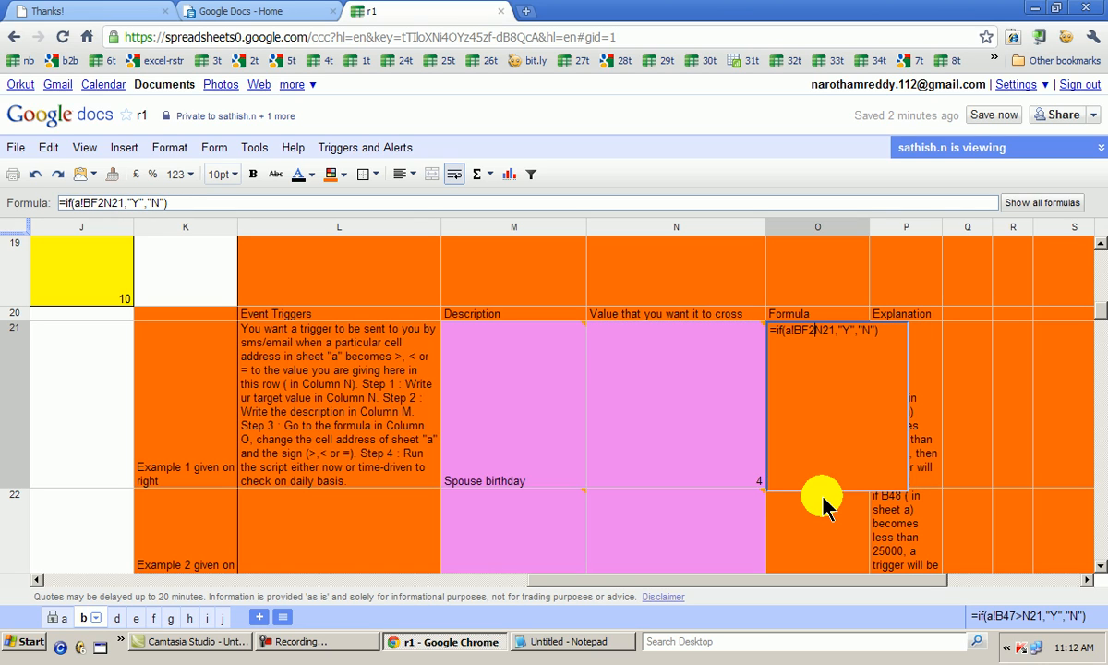
type("<")
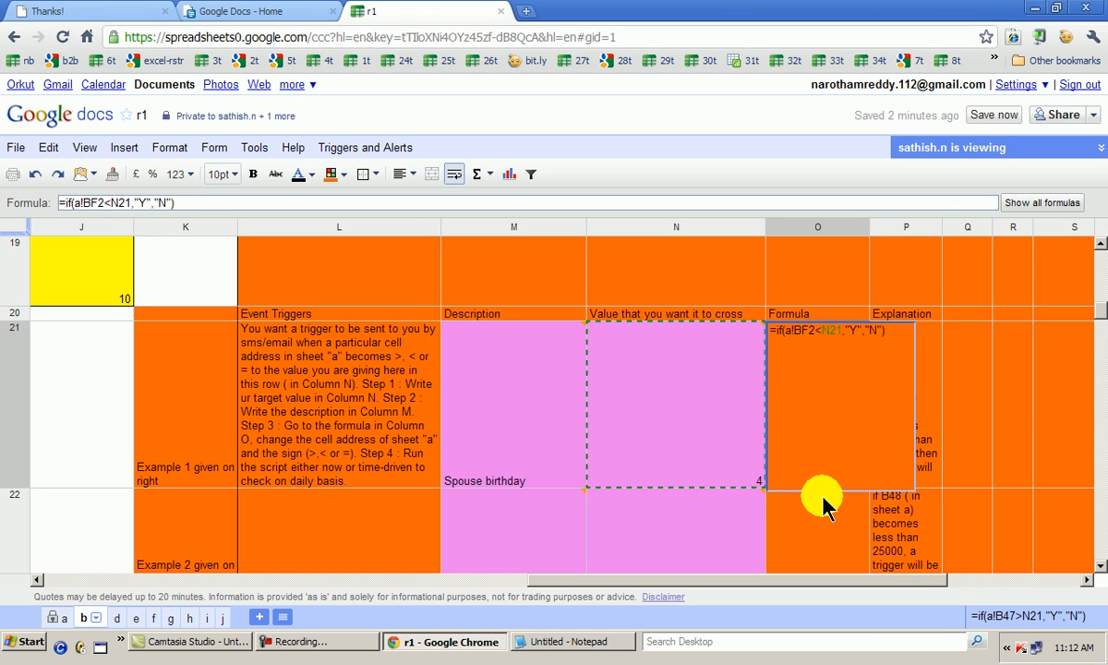
left_click(811, 531)
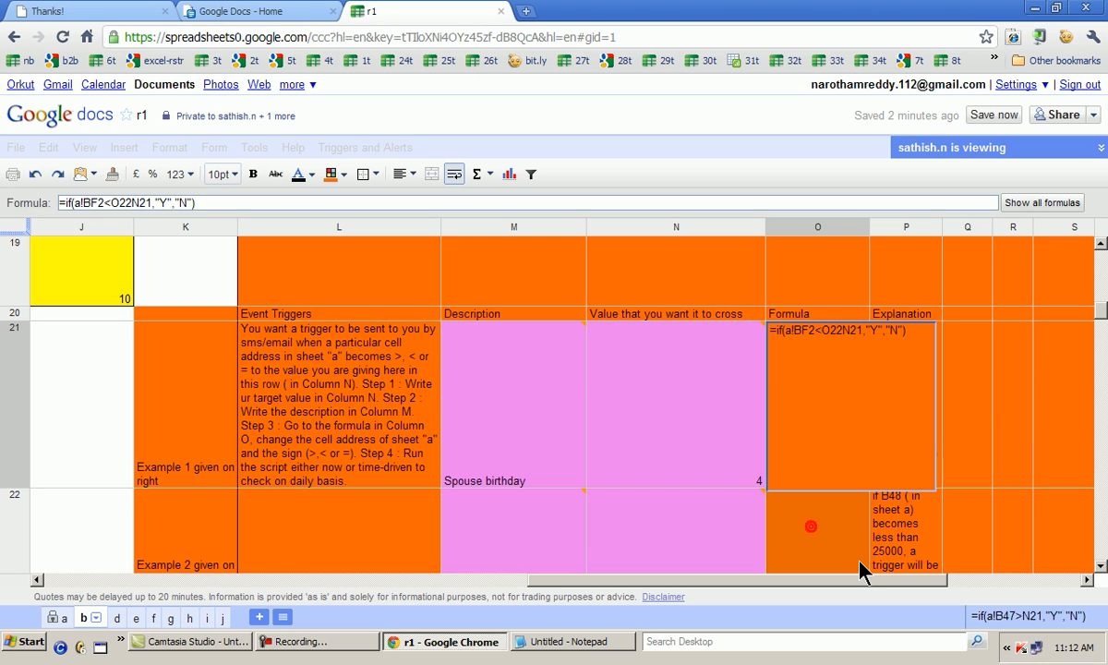
key("Return")
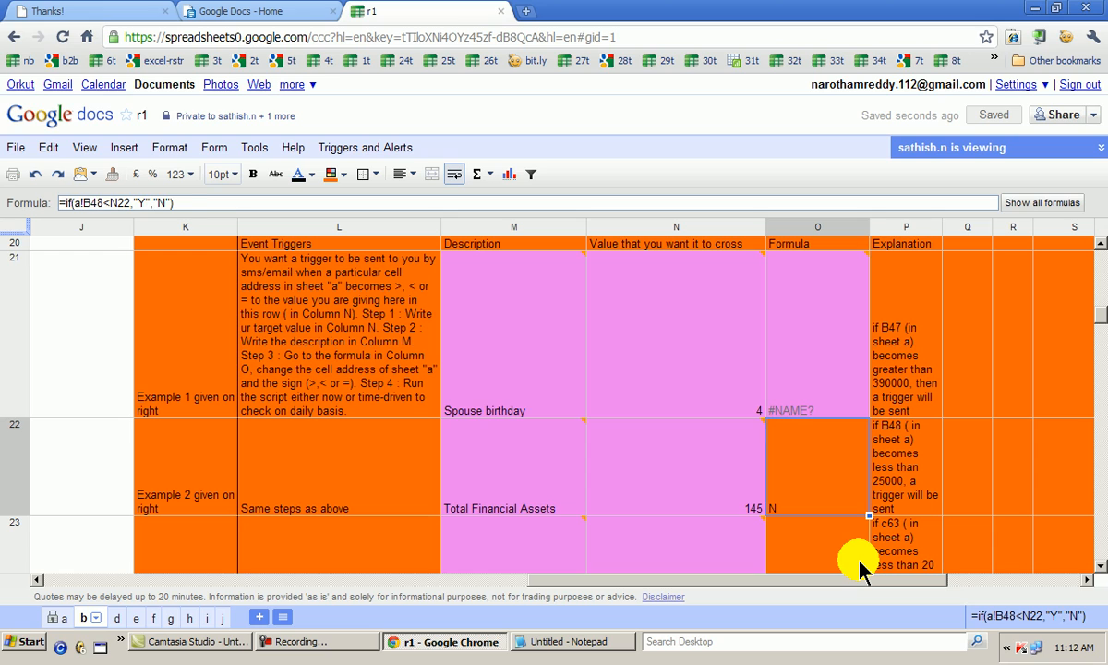
Remove the stray O22 reference from the formula in O21 so it reads =if(a!BF2<N21,"Y","N")
key("Up")
key("F2")
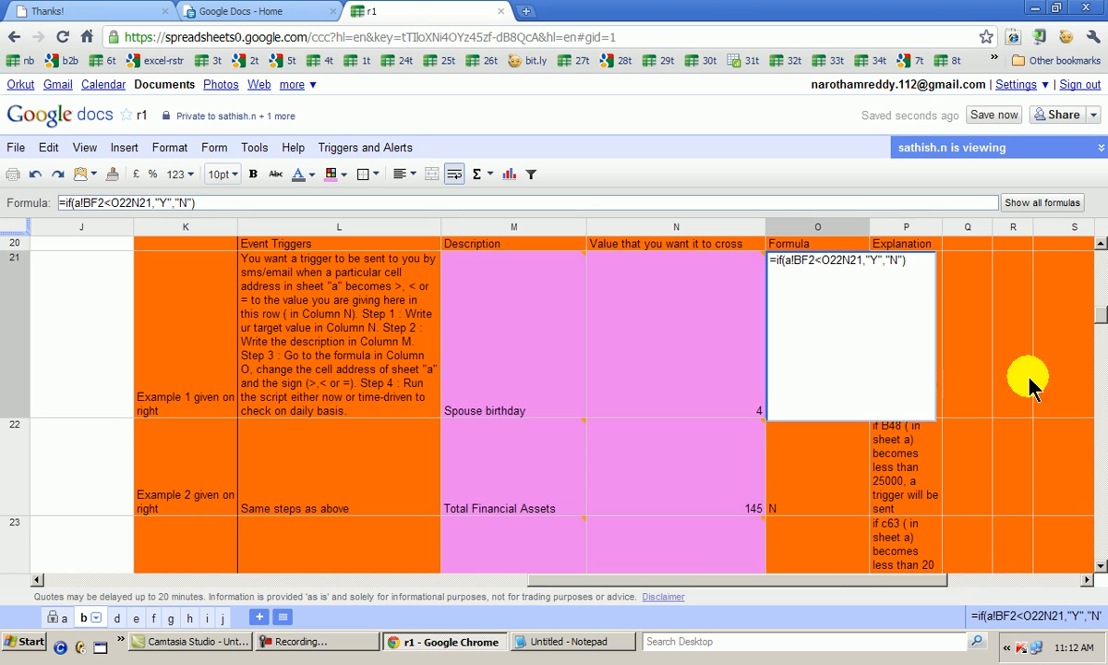
left_click(835, 266)
left_click(847, 308)
key("BackSpace")
key("BackSpace")
key("BackSpace")
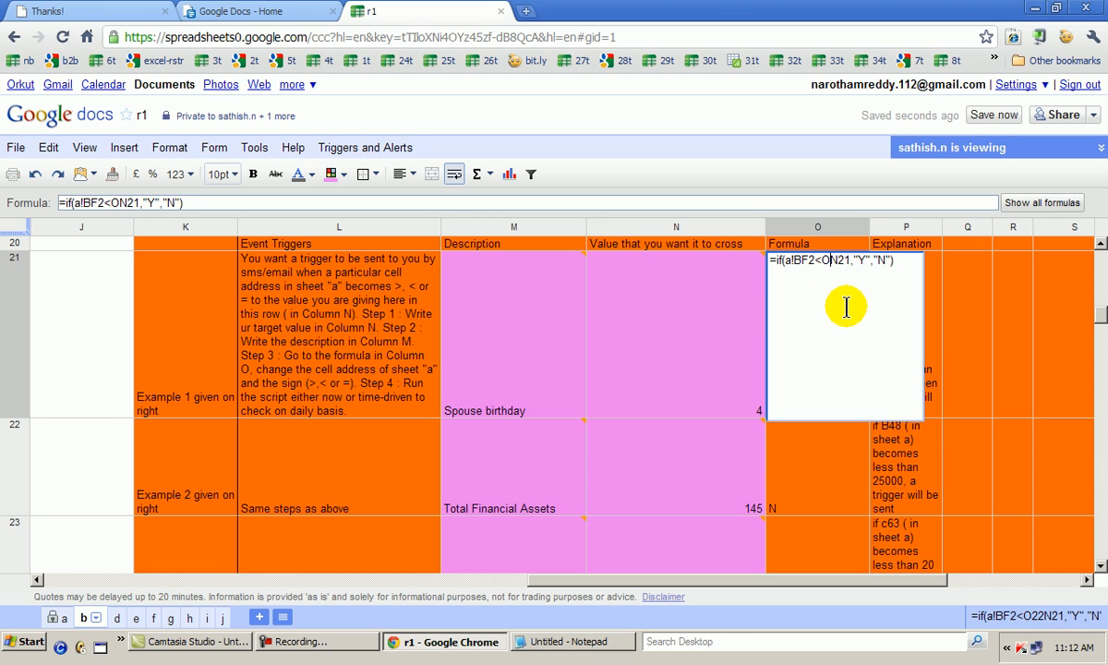
key("Return")
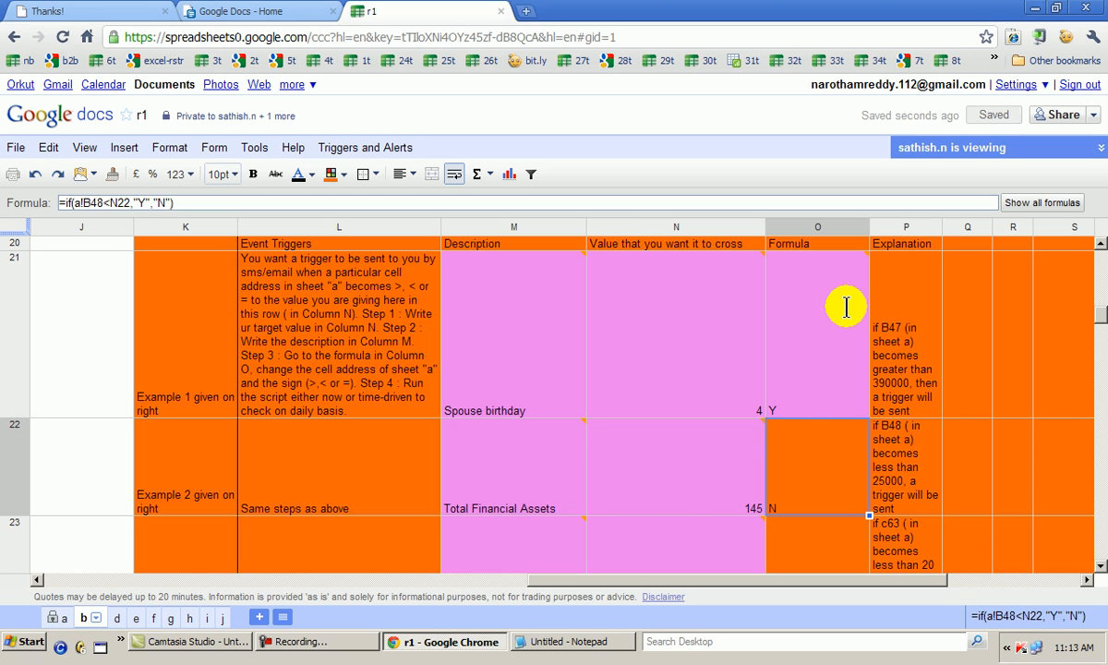
Change the second event trigger's formula in O22 to =if(a!C30>N22,"Y","N")
key("F2")
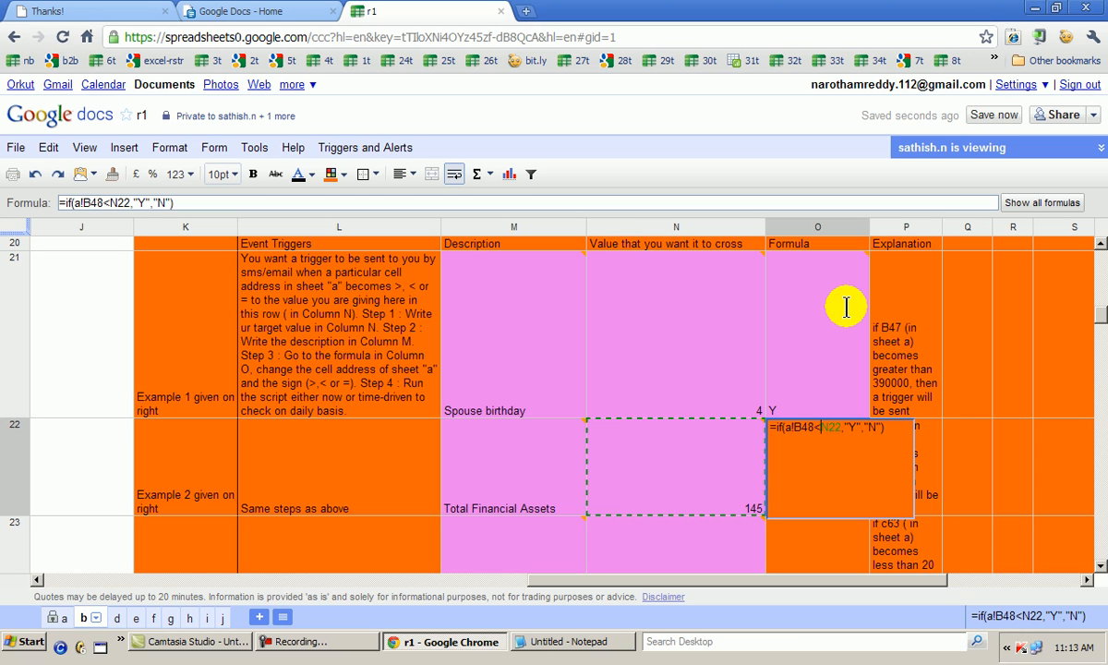
key("BackSpace")
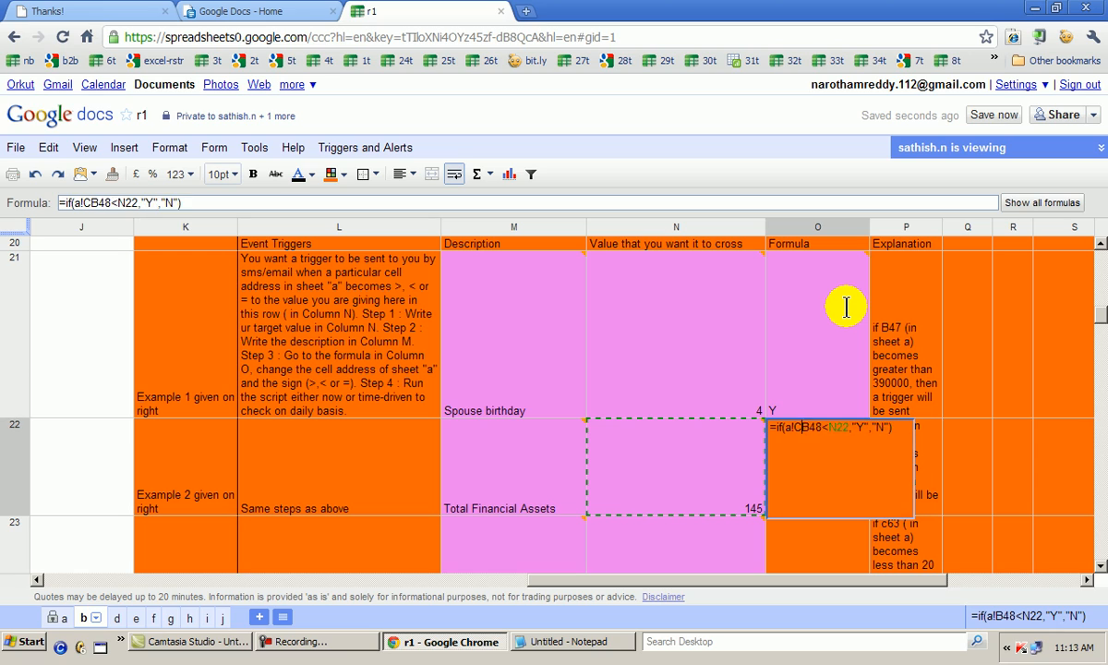
type("C30")
key("Delete")
key("Delete")
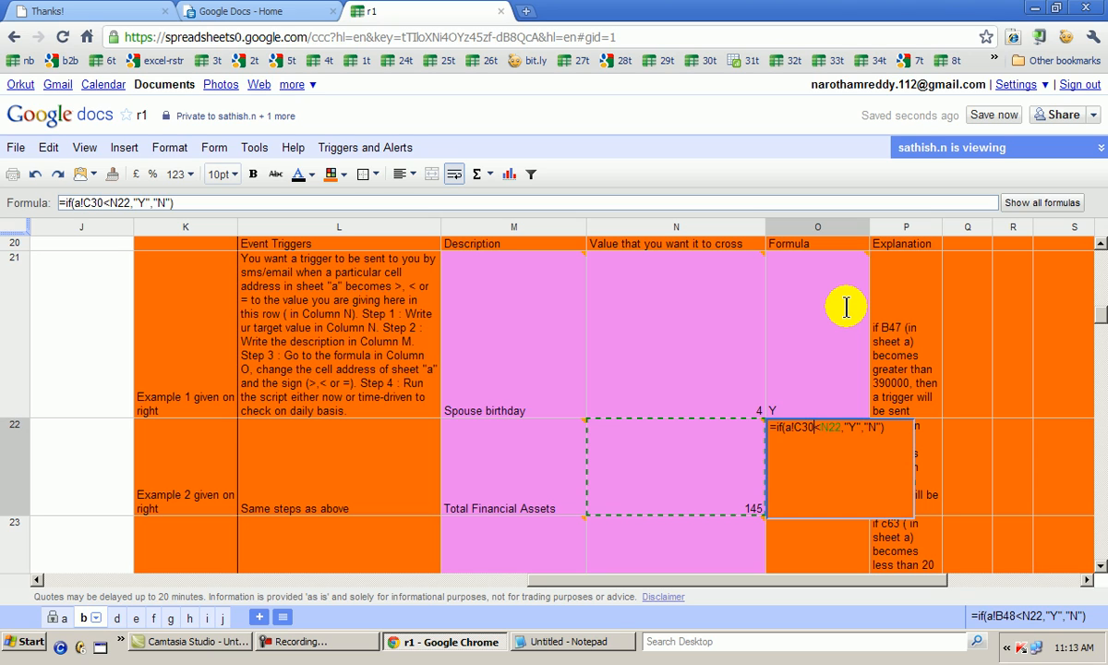
key("BackSpace")
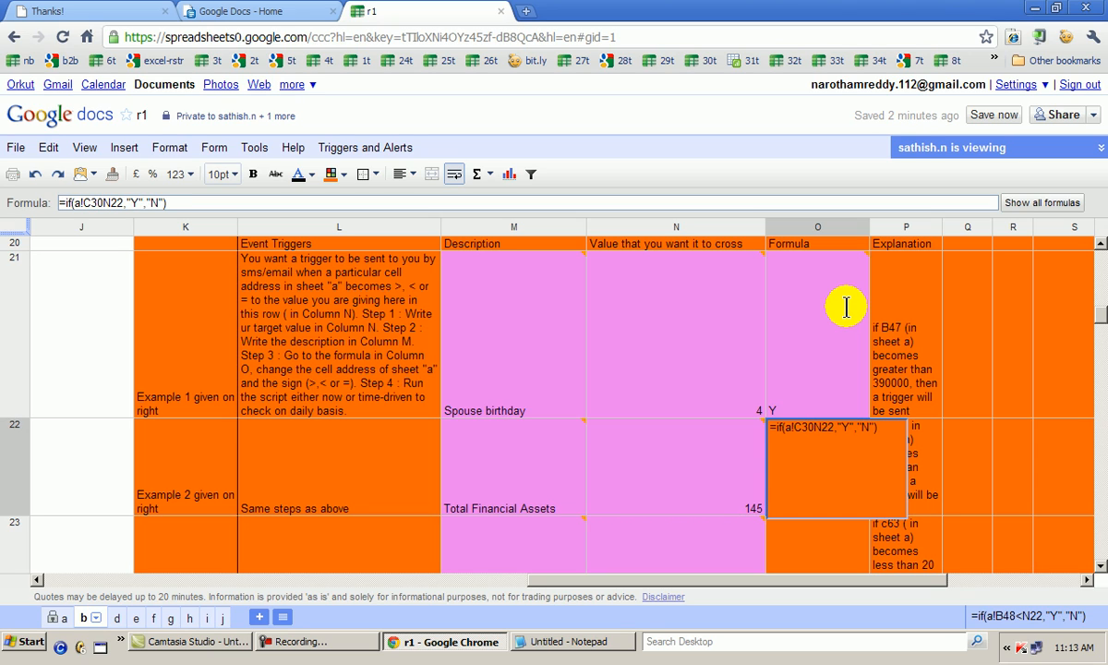
type(">")
key("Return")
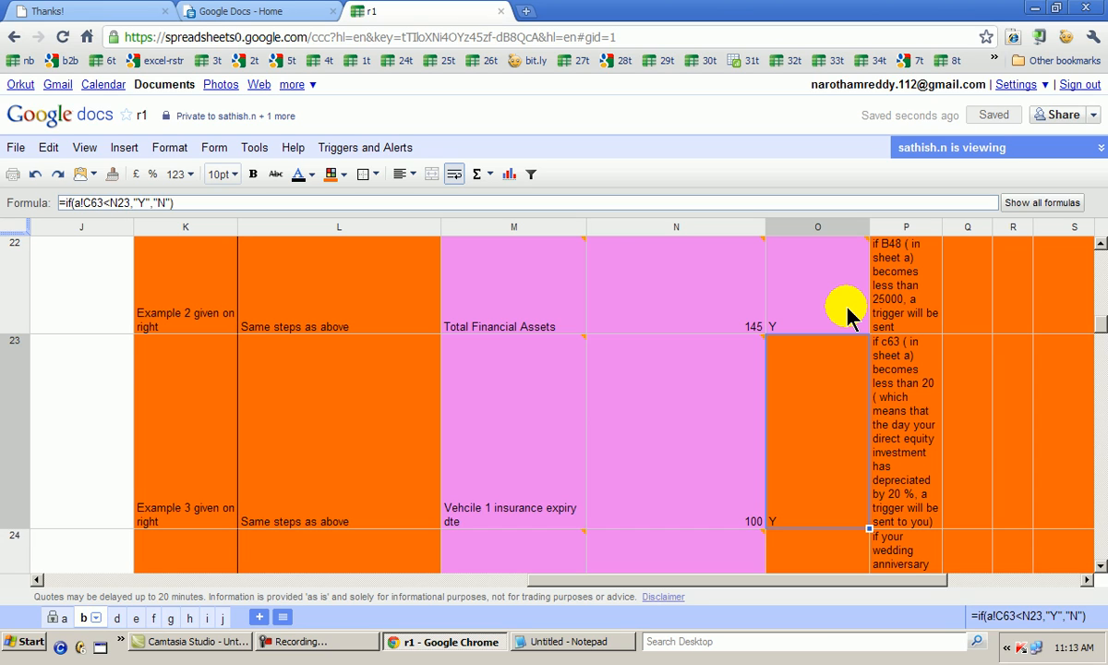
Change the third event trigger's formula in O23 to =if(a!BK1=N23,"Y","N")
key("F2")
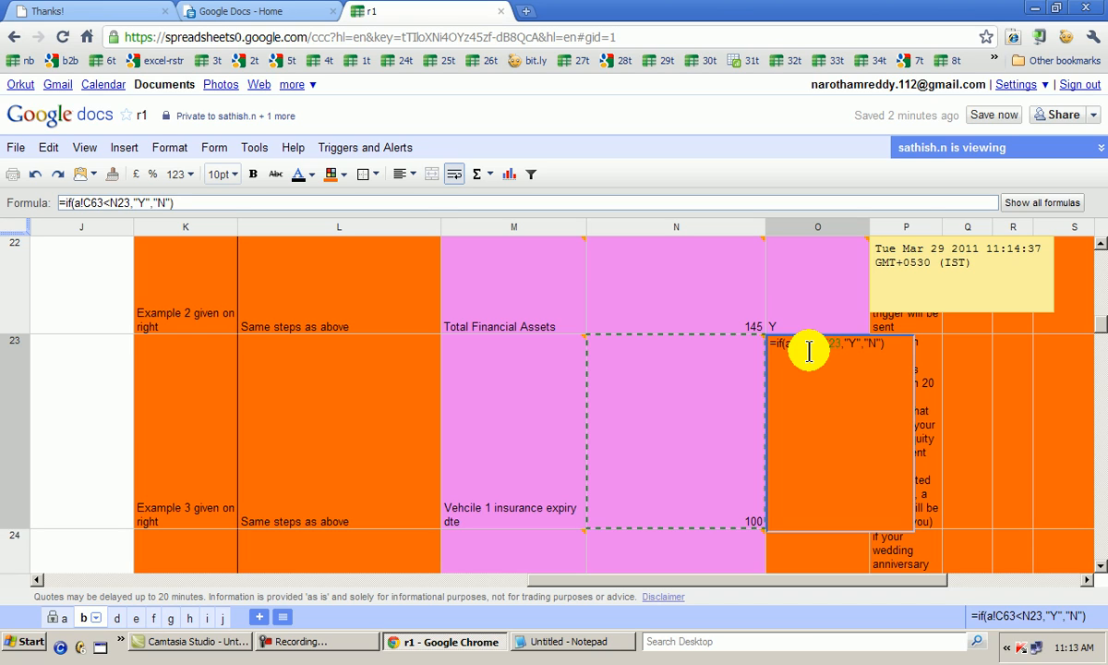
type("BK1")
key("Delete")
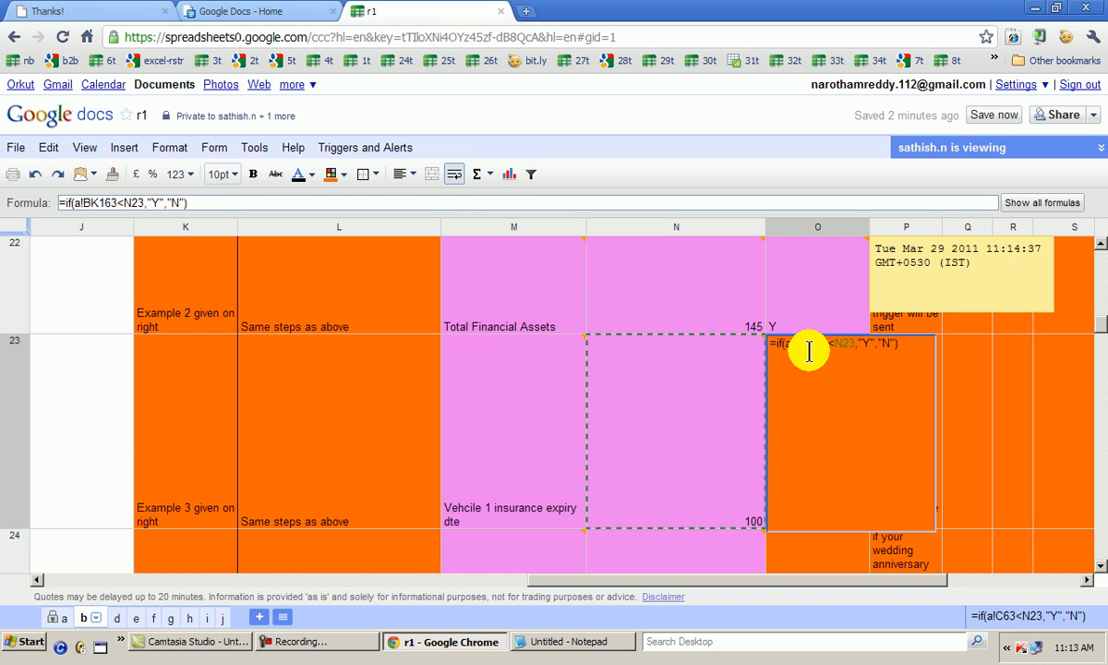
key("Delete")
key("Delete")
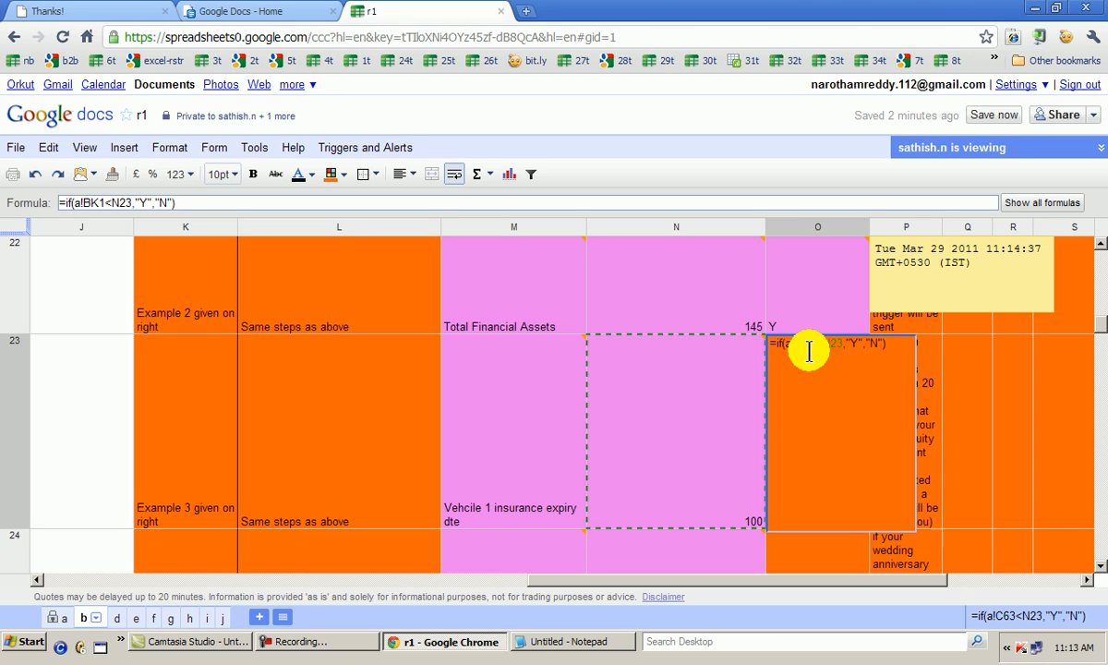
key("Delete")
type("=")
key("Return")
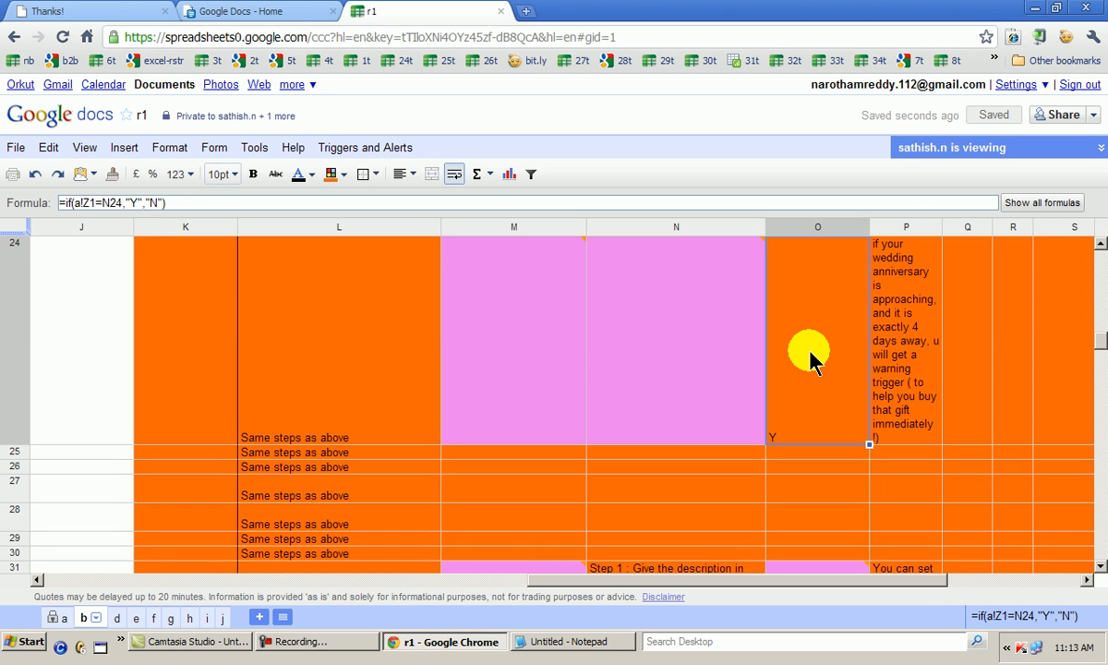
Review the descriptions, target values and formulas of the three event triggers in rows 21 to 23
key("Up")
key("Up")
key("Up")
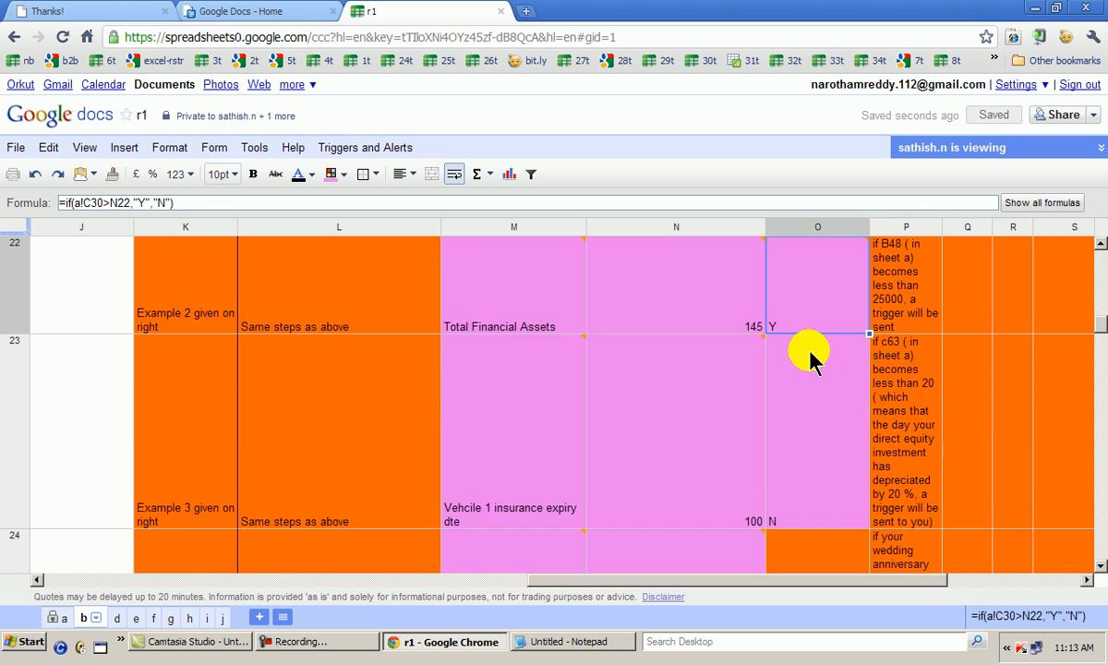
key("Up")
key("Left")
key("Left")
key("Down")
key("Down")
key("Down")
key("Down")
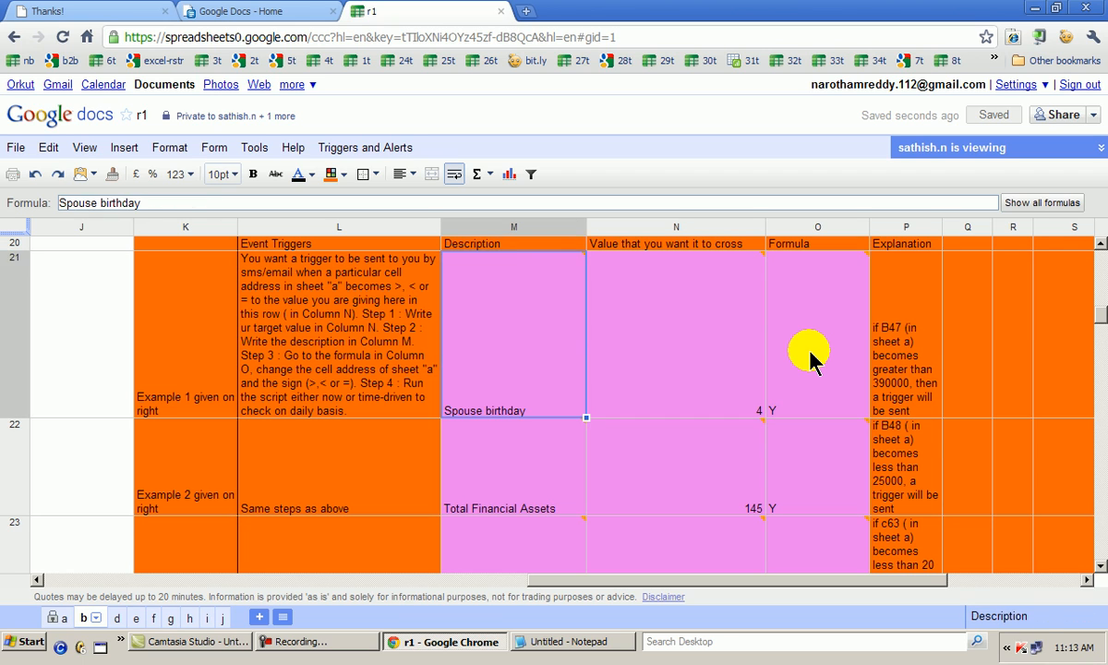
key("Down")
key("Down")
key("Right")
key("Right")
key("Right")
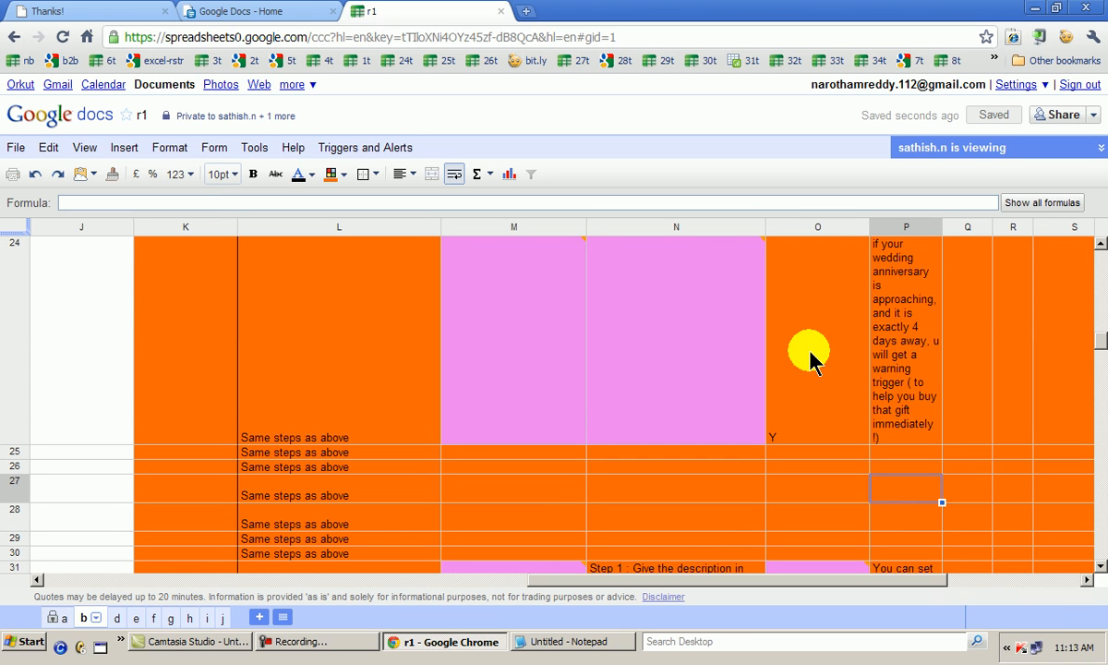
Clear the leftover formula from O24, the row below the third event trigger
key("Left")
key("Up")
key("Up")
key("Up")
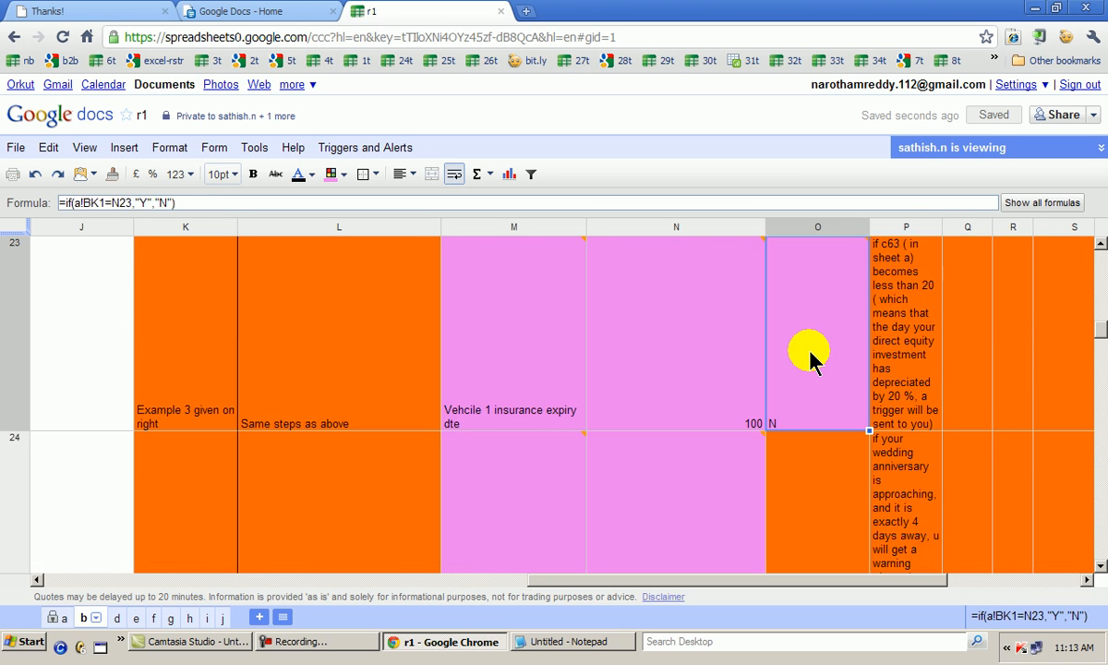
key("Down")
key("Delete")
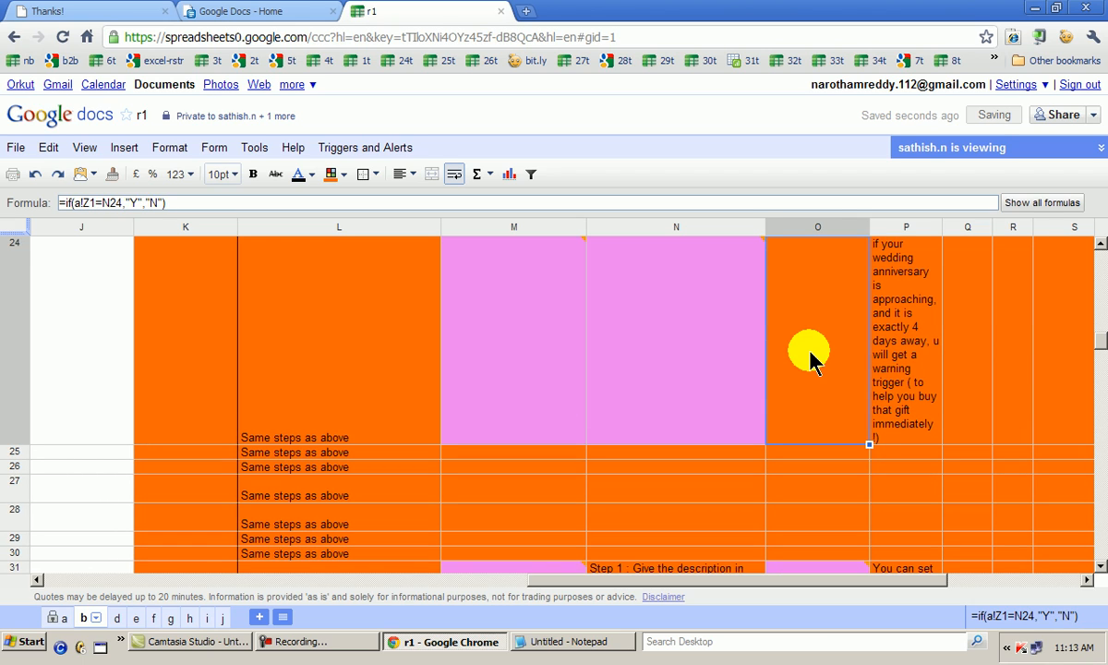
key("Left")
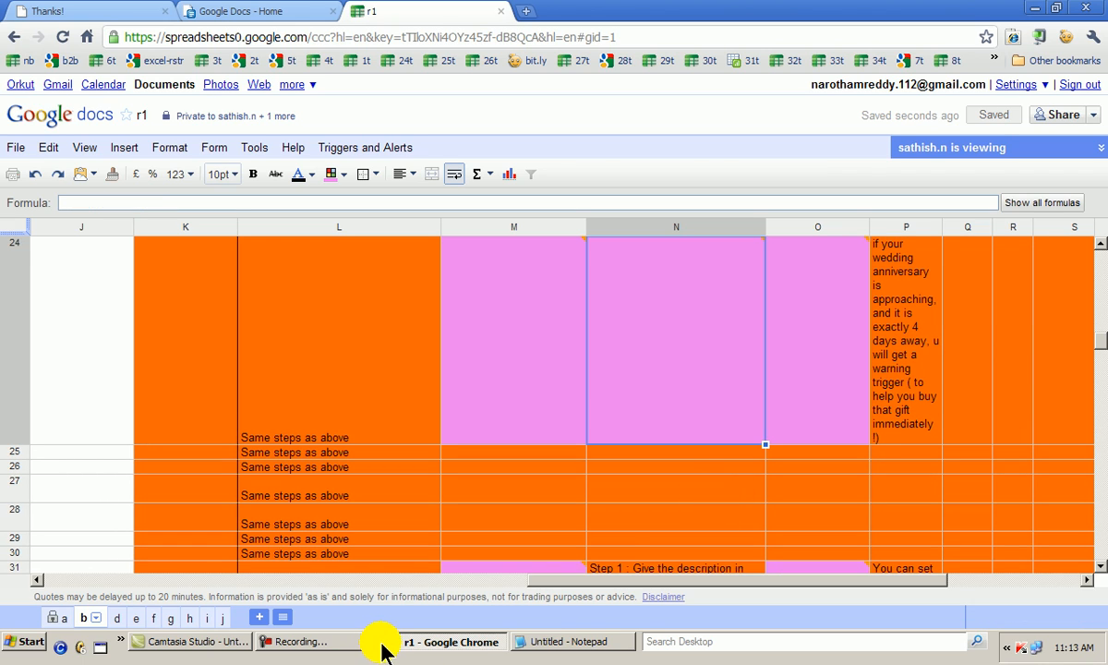
left_click(362, 647)
left_click(559, 514)
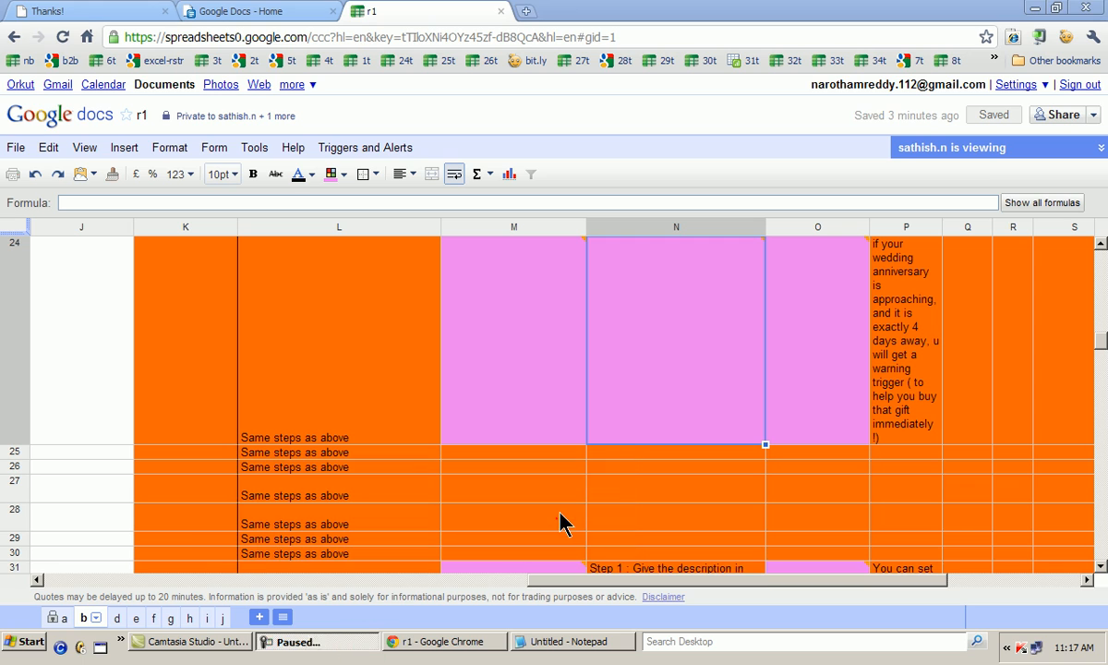
Recheck the event trigger descriptions in column M and the setup instructions in L21
left_click(520, 388)
key("Up")
key("Up")
key("Up")
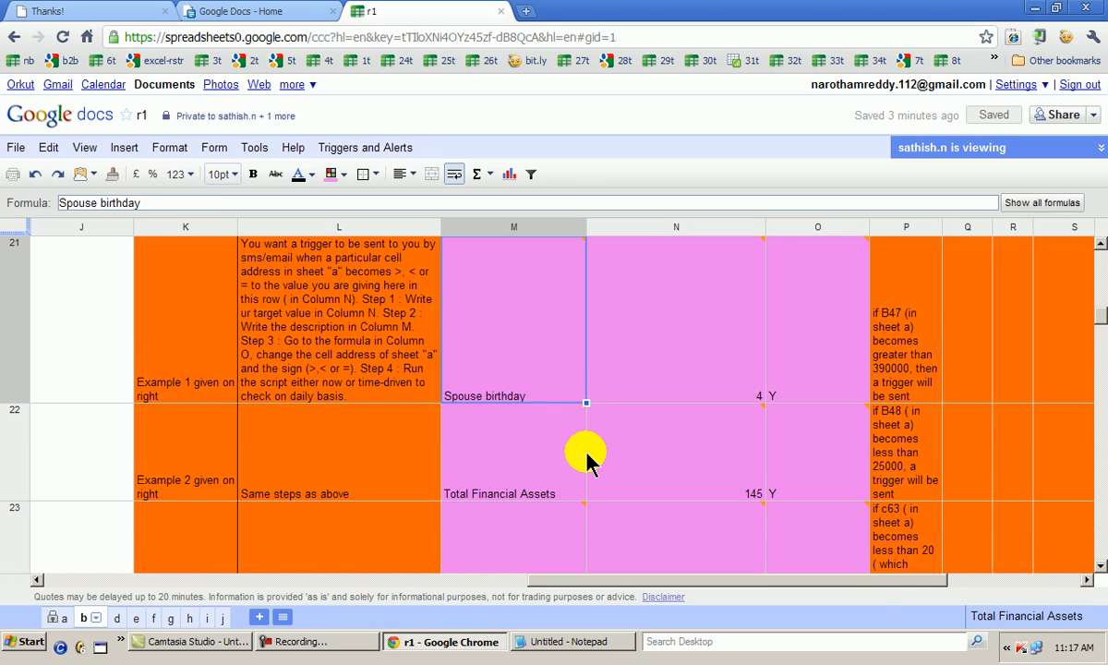
key("Up")
key("Left")
key("Down")
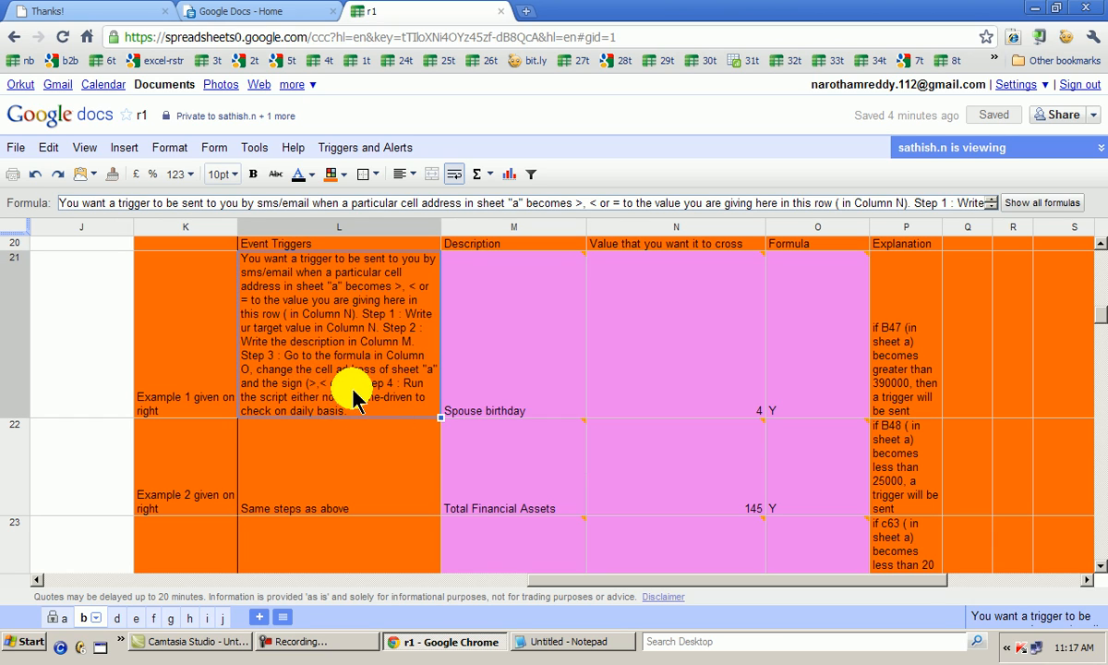
Switch to Notepad and delete the three numbered event trigger entries from the list, keeping the time triggers
mouse_move(472, 403)
left_click(547, 644)
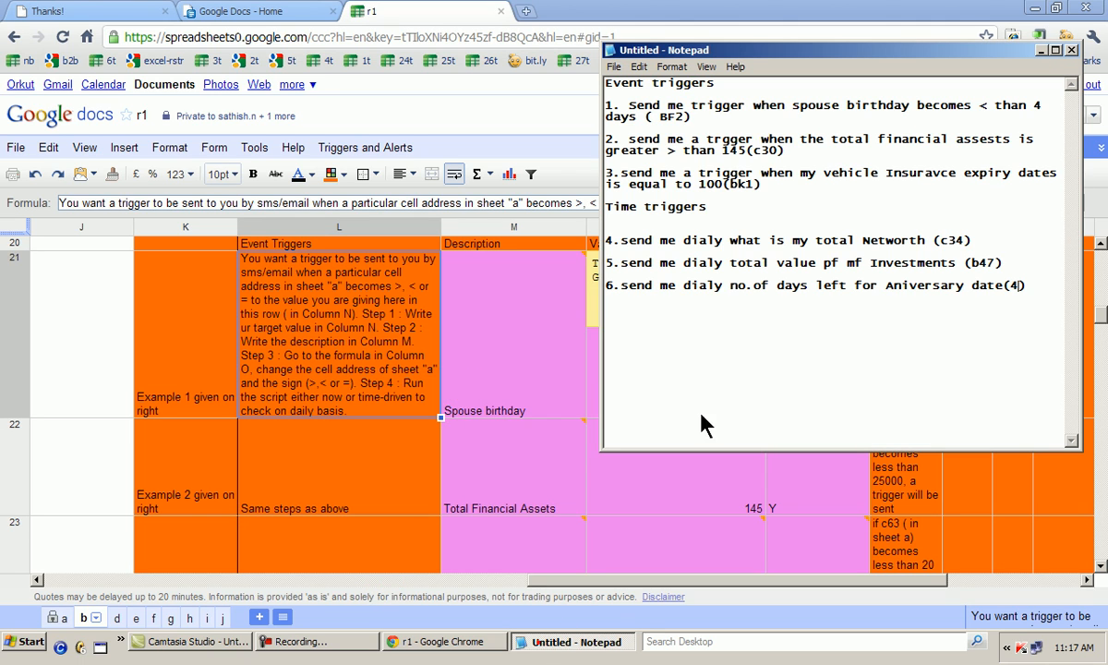
left_click_drag(608, 103, 774, 188)
type("1")
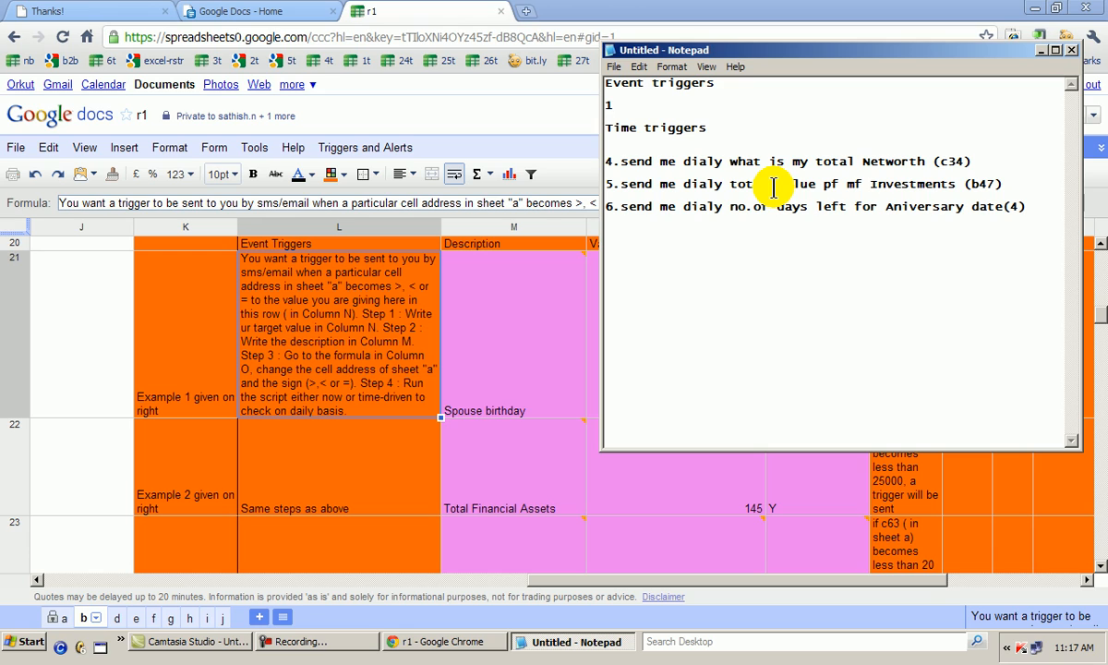
key("BackSpace")
key("BackSpace")
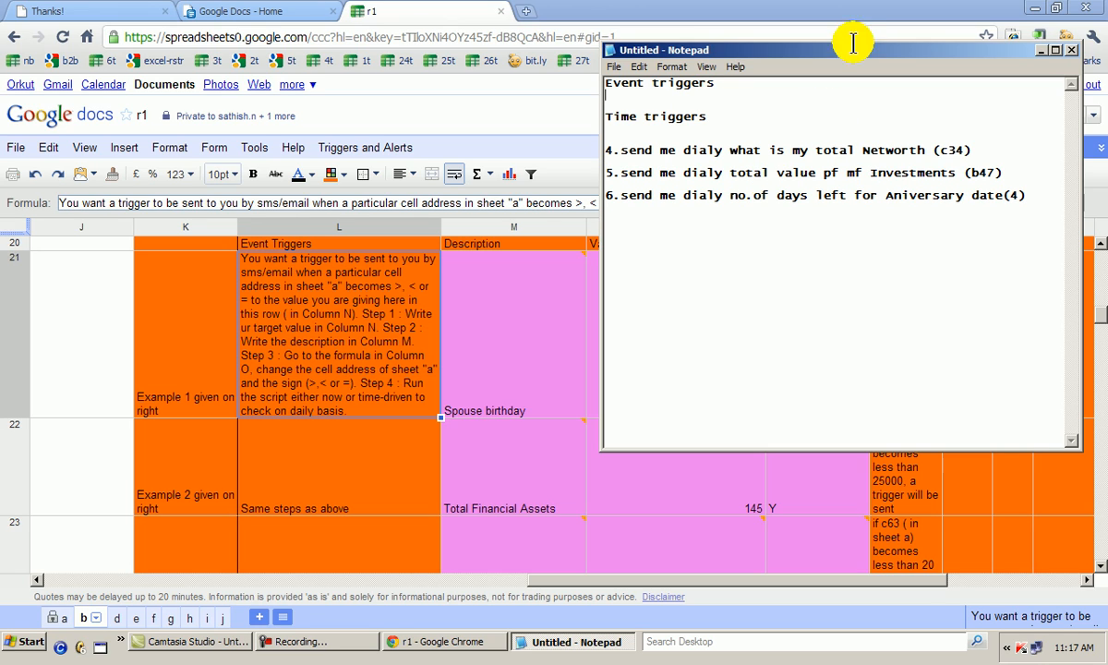
left_click(1041, 49)
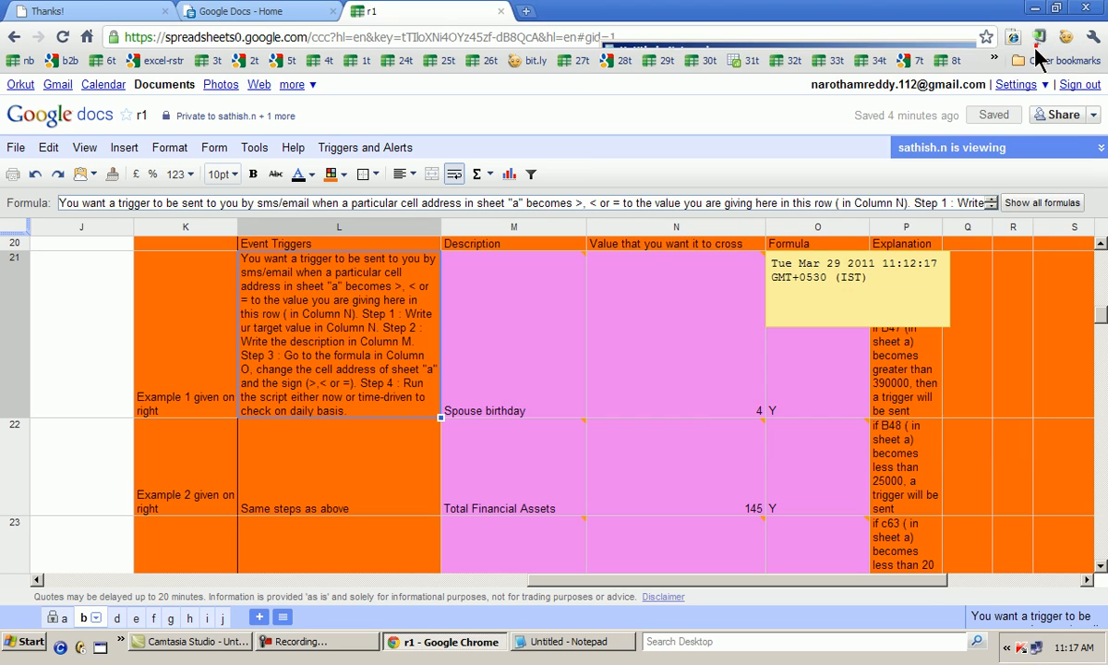
Check the time trigger list in Notepad, return to sheet b and enter "Total networth" as the first time trigger's description in M31
left_click(614, 642)
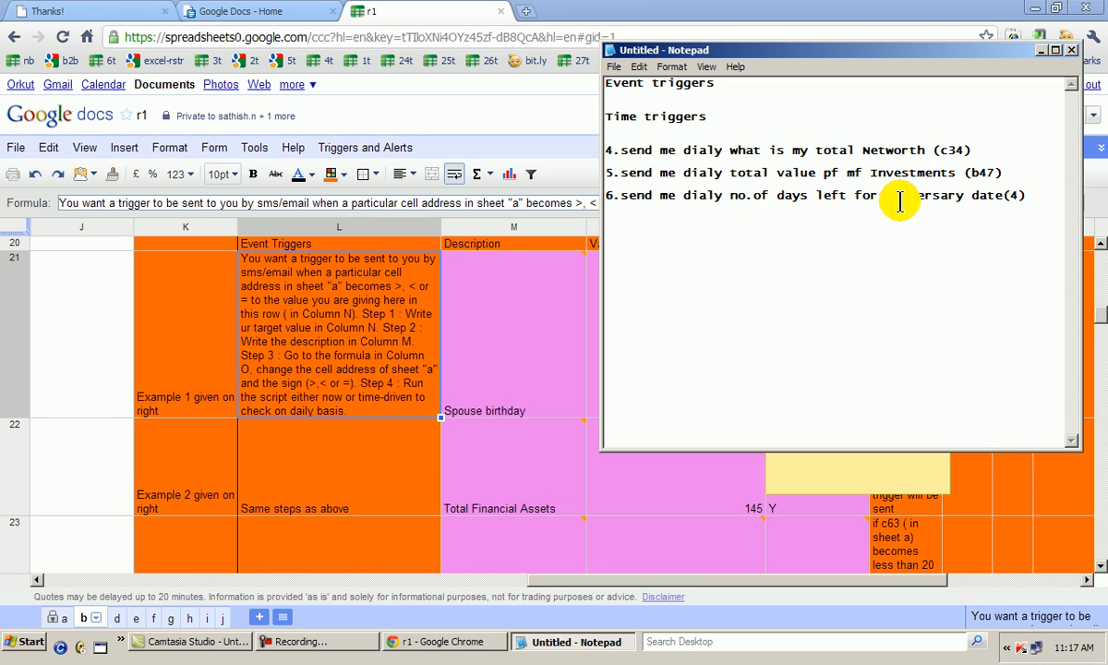
left_click(408, 520)
key("Down")
key("Down")
key("Down")
key("Down")
key("Down")
key("Down")
key("Down")
key("Down")
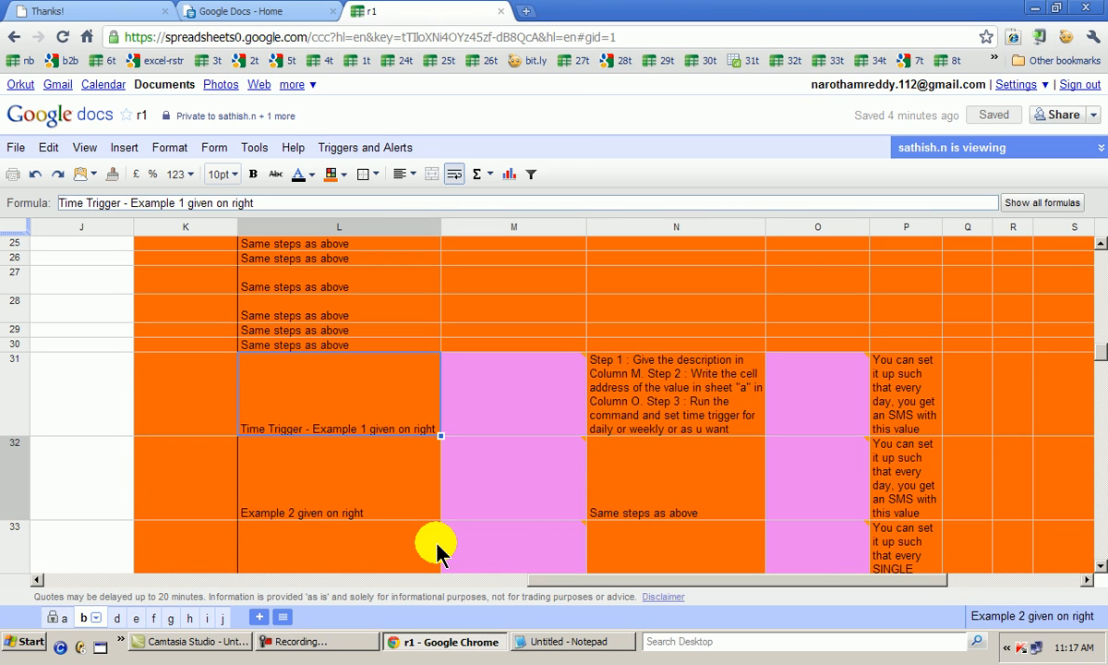
key("Right")
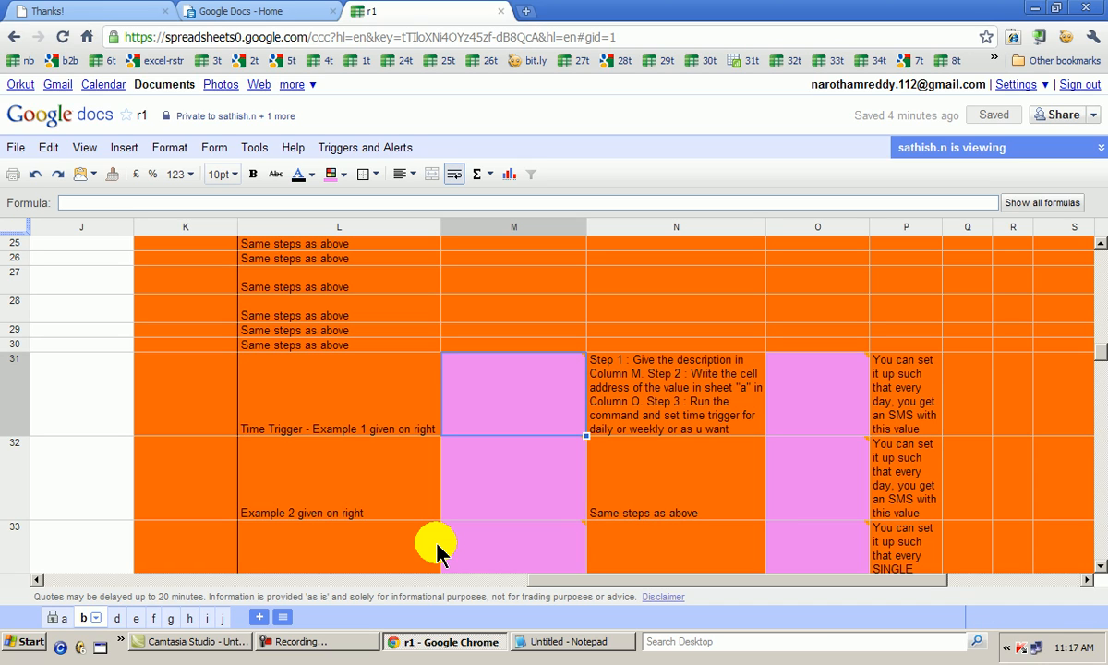
type("Total ne")
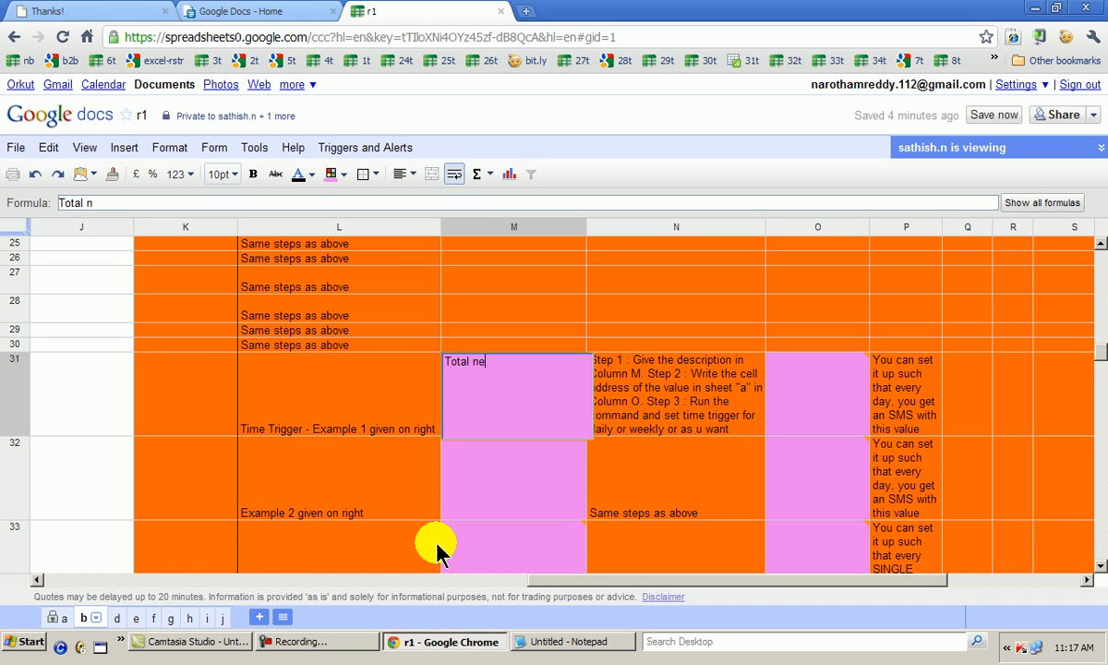
type("tworth")
key("Return")
key("Up")
key("Right")
key("Right")
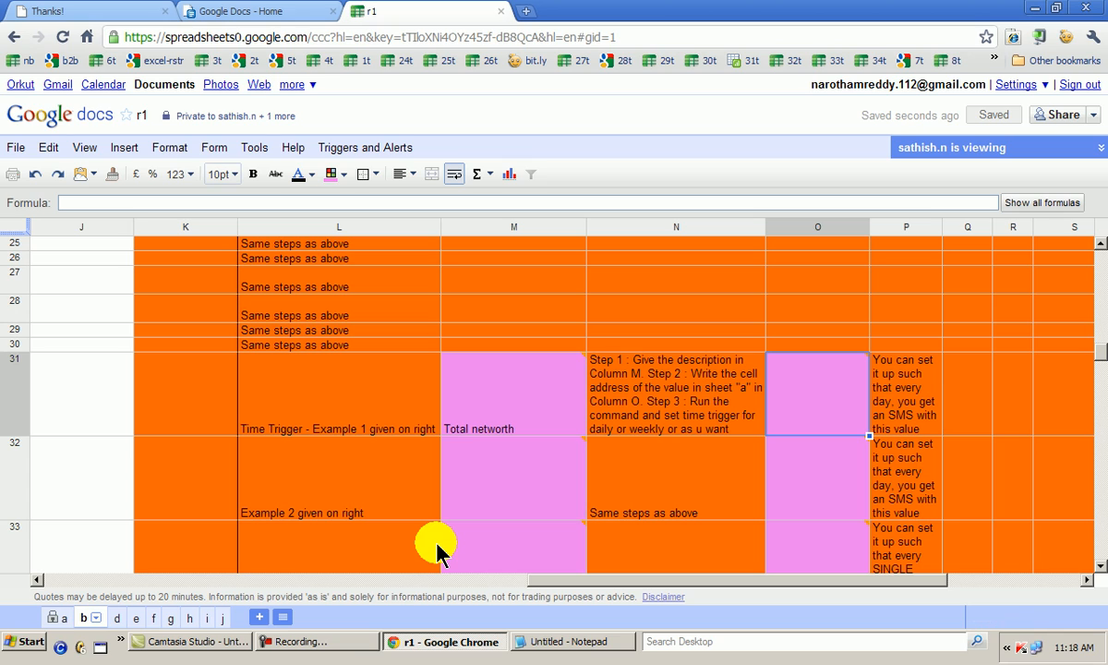
type("=")
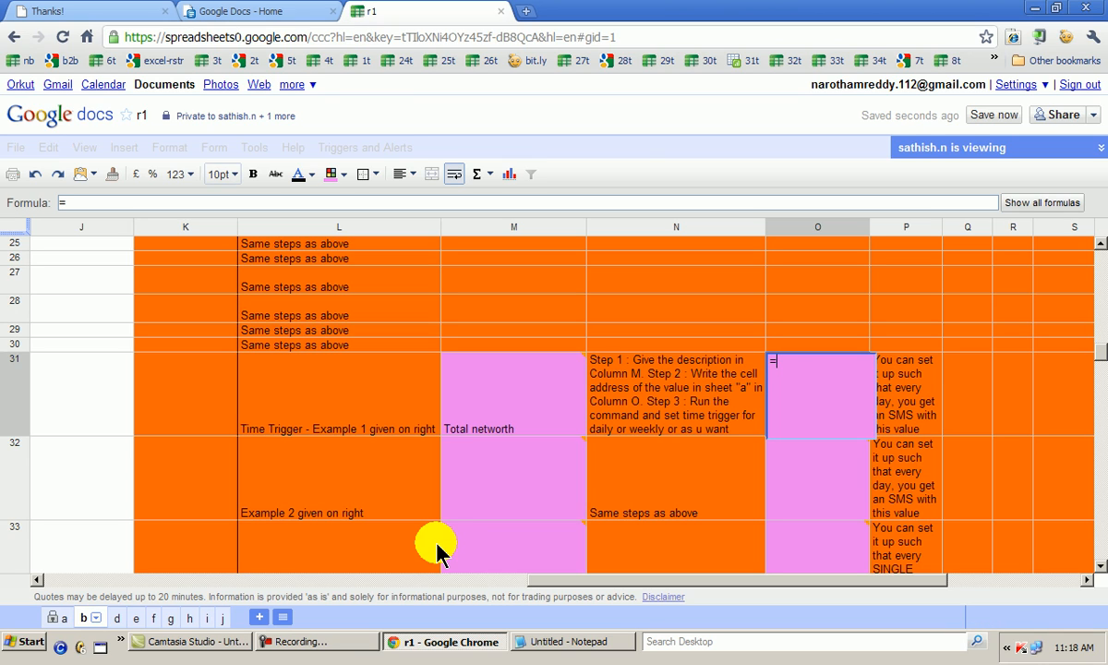
left_click(545, 652)
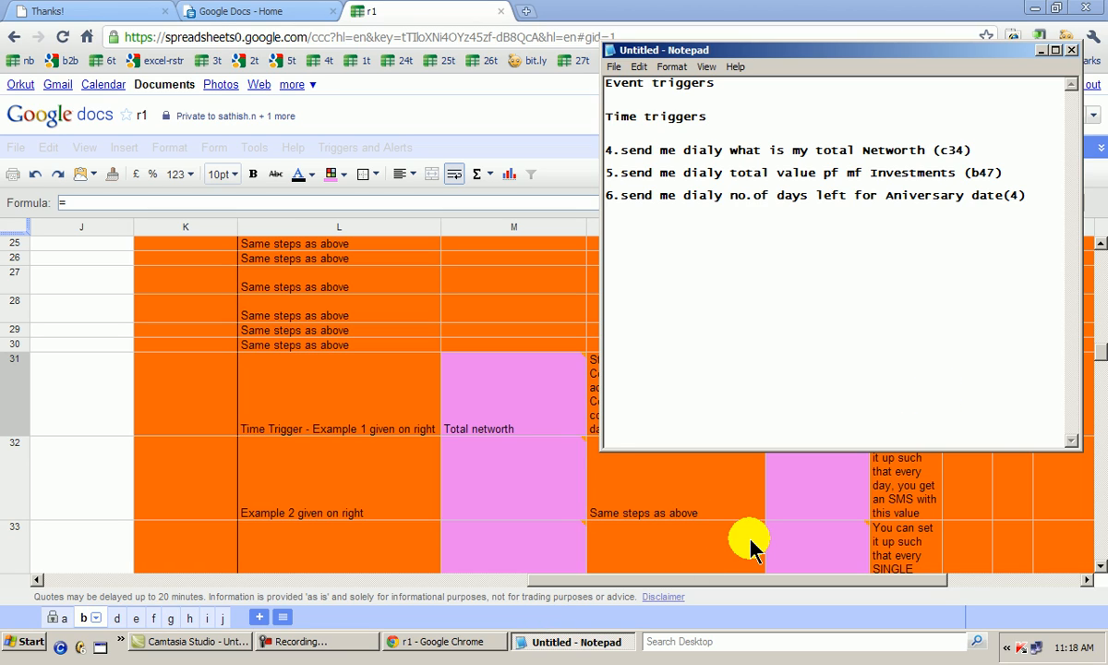
left_click(1020, 202)
type("(4)")
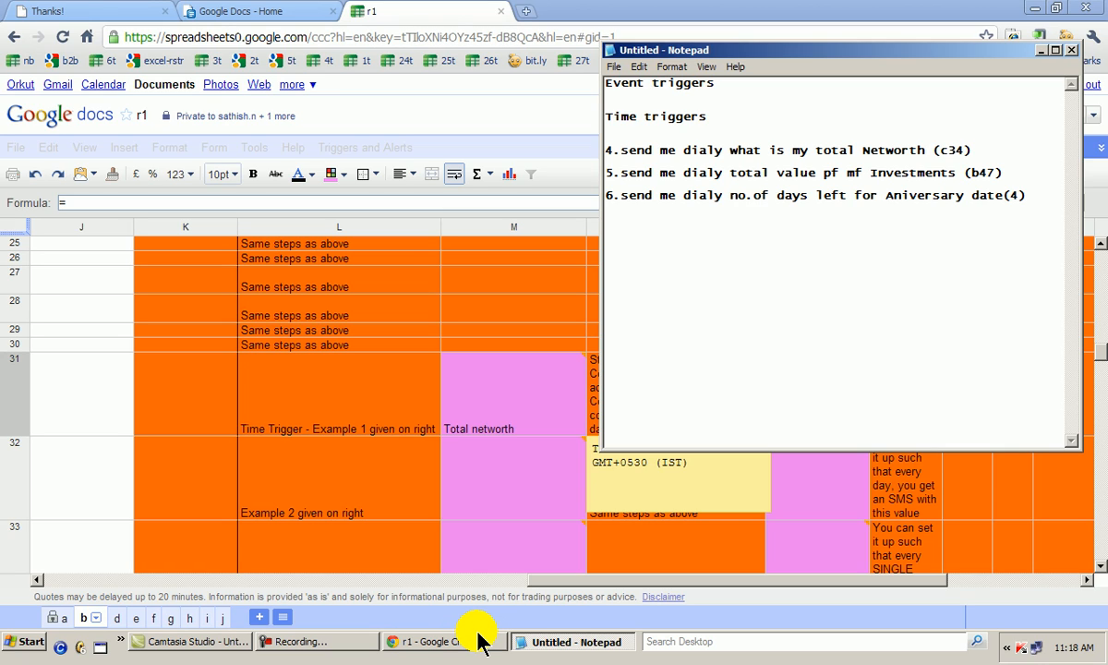
left_click(527, 507)
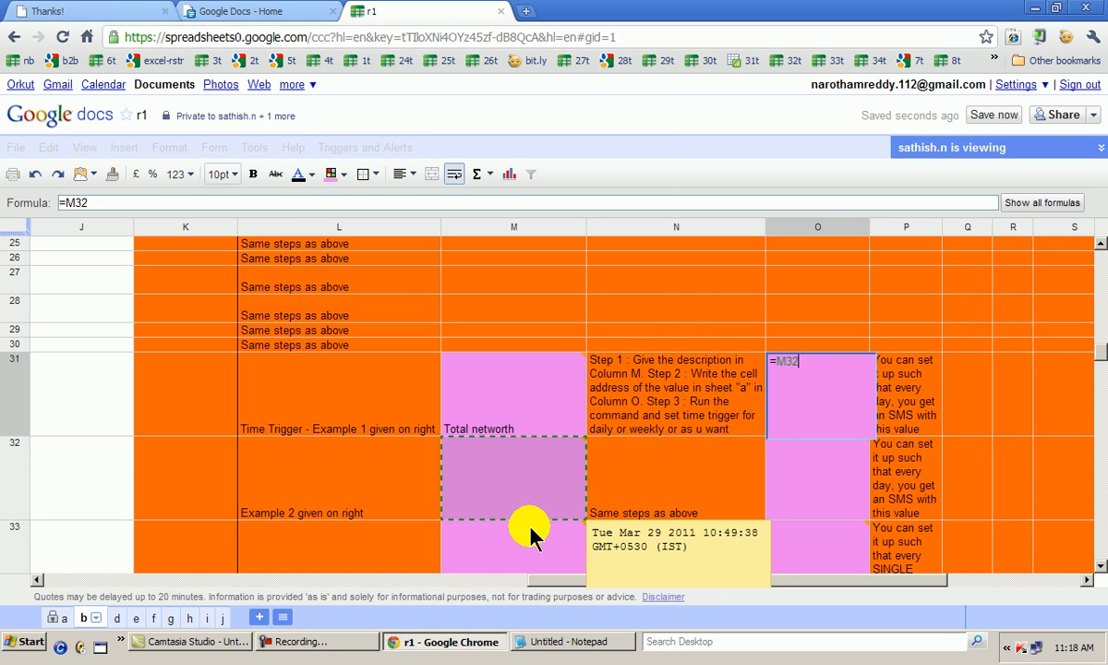
key("Escape")
Enter "total mf portfolio" in M32 as the description of the second time trigger
key("Down")
key("Left")
key("Left")
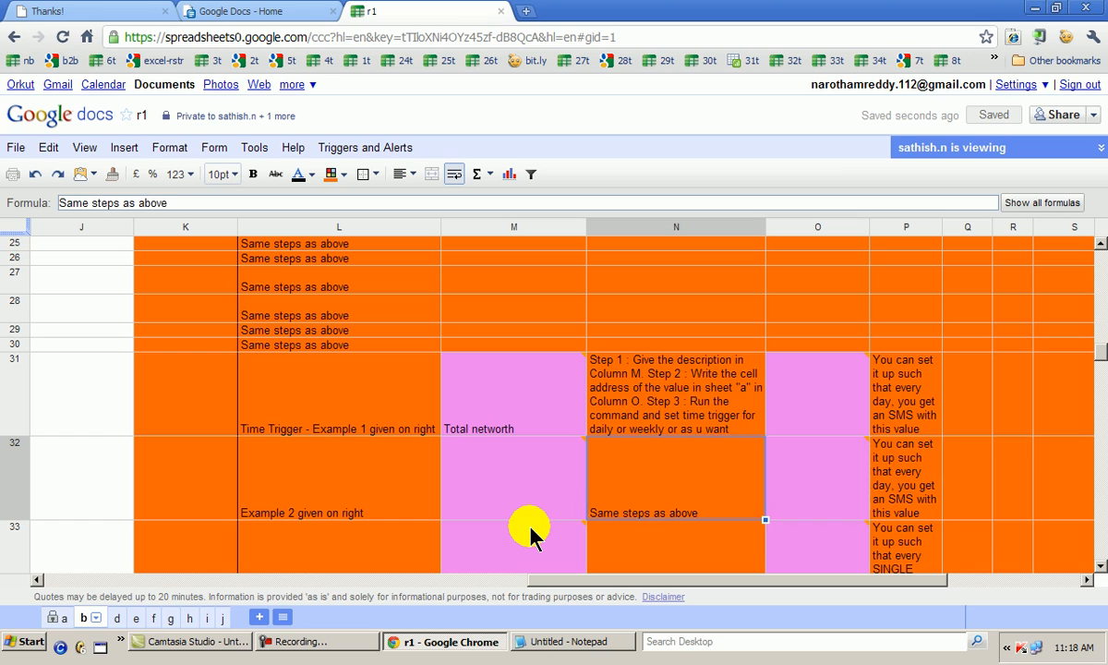
type("total ")
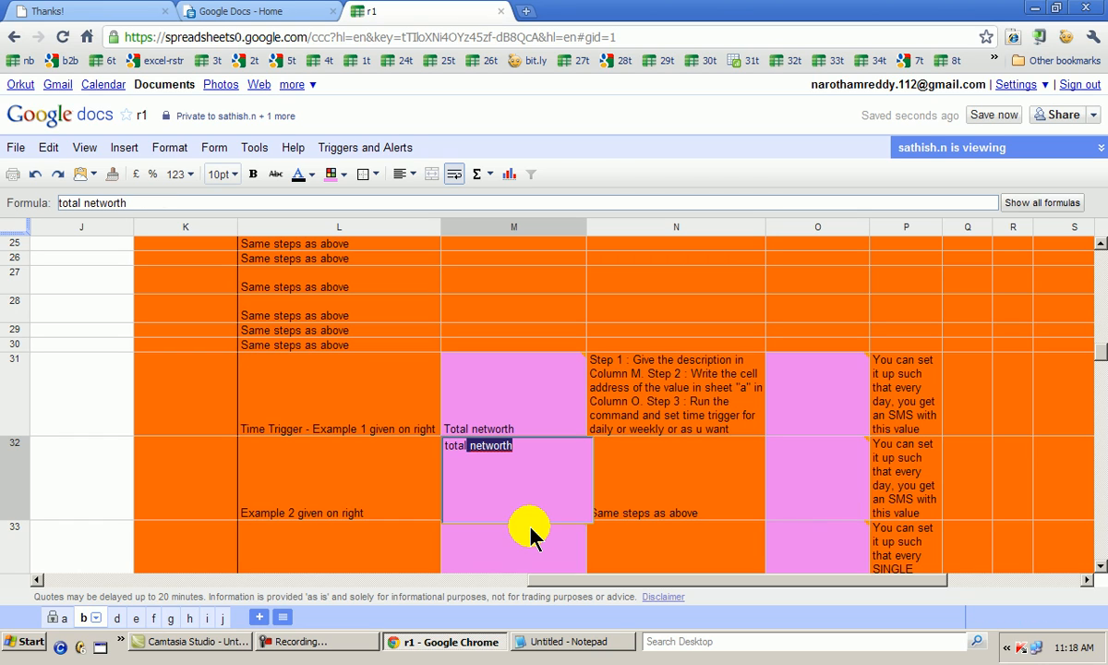
type("mf")
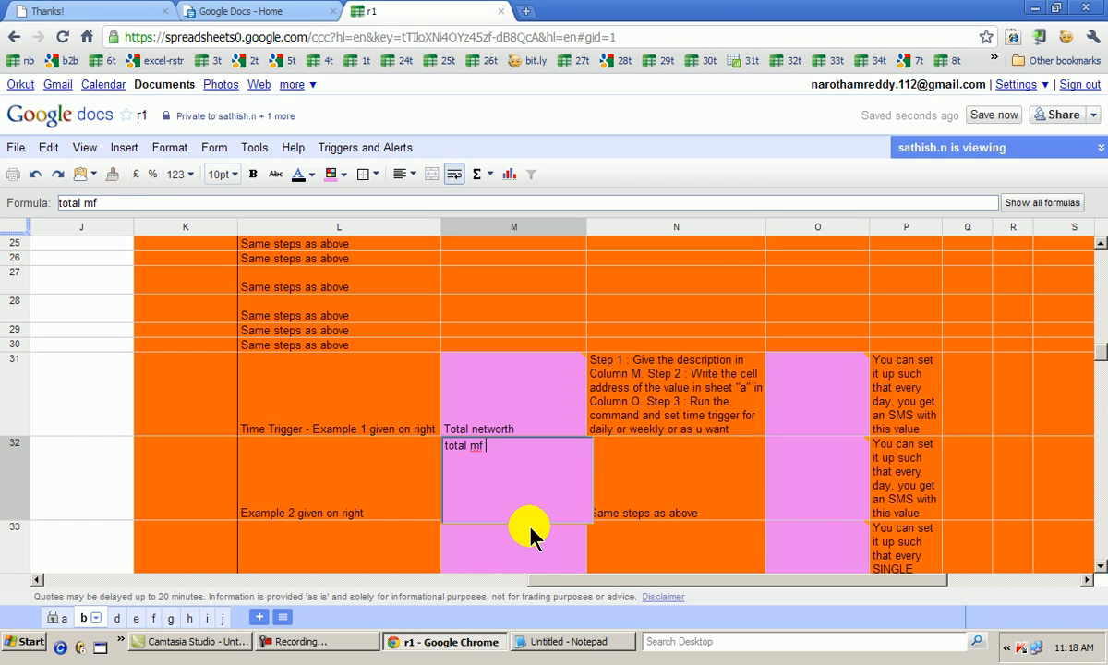
type(" portfiolio")
key("Return")
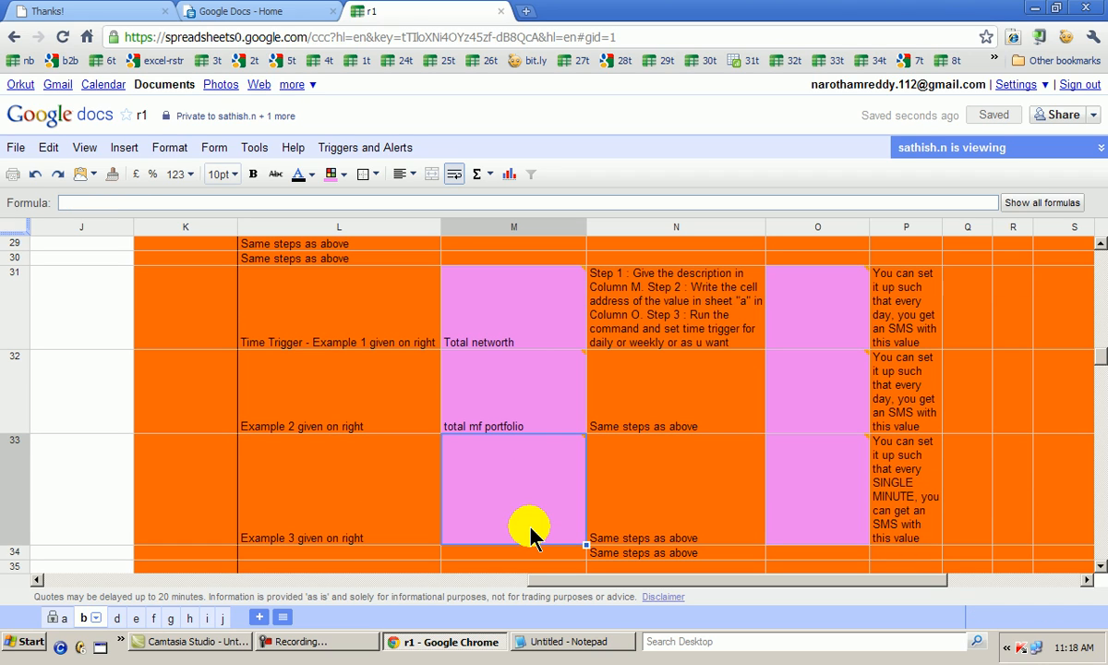
Enter "no of days left for anniversay" in M33 as the description of the third time trigger
type("no of days lef")
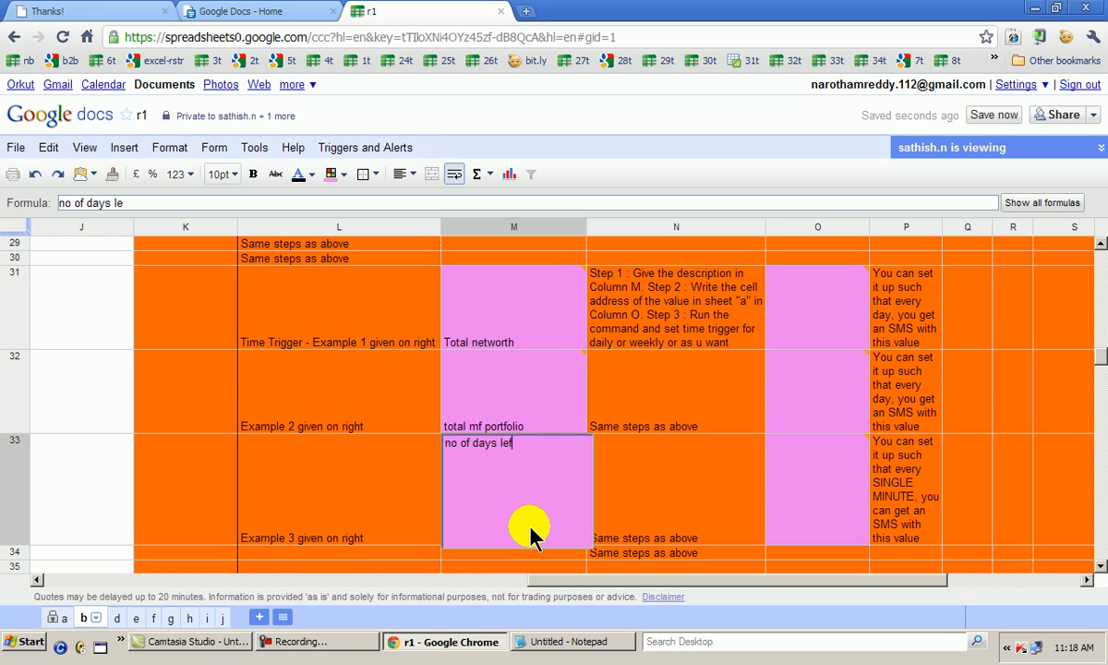
type("t for anniversa")
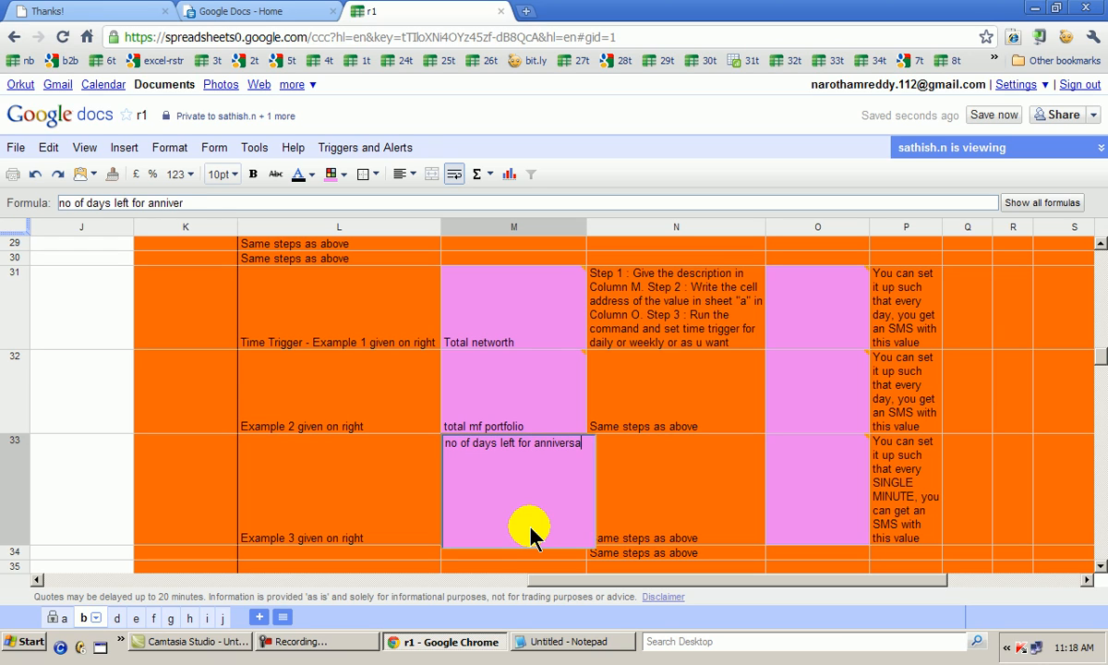
type("y")
key("Return")
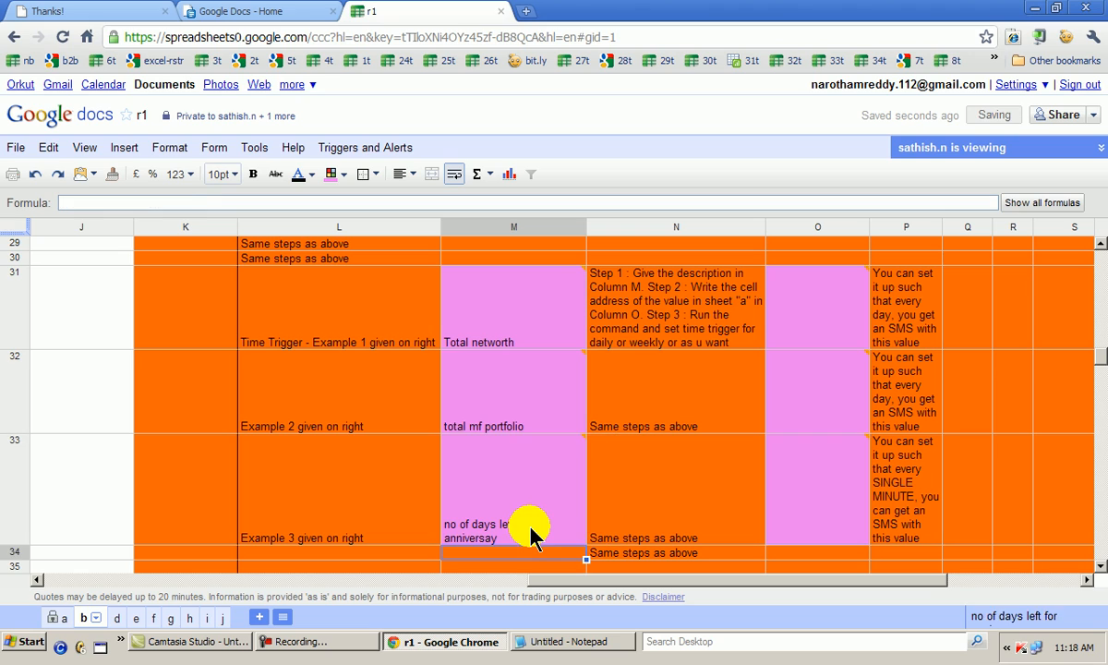
Link O31 of the networth time trigger to its source value with the formula =a!c34
key("Up")
key("Up")
key("Up")
key("Right")
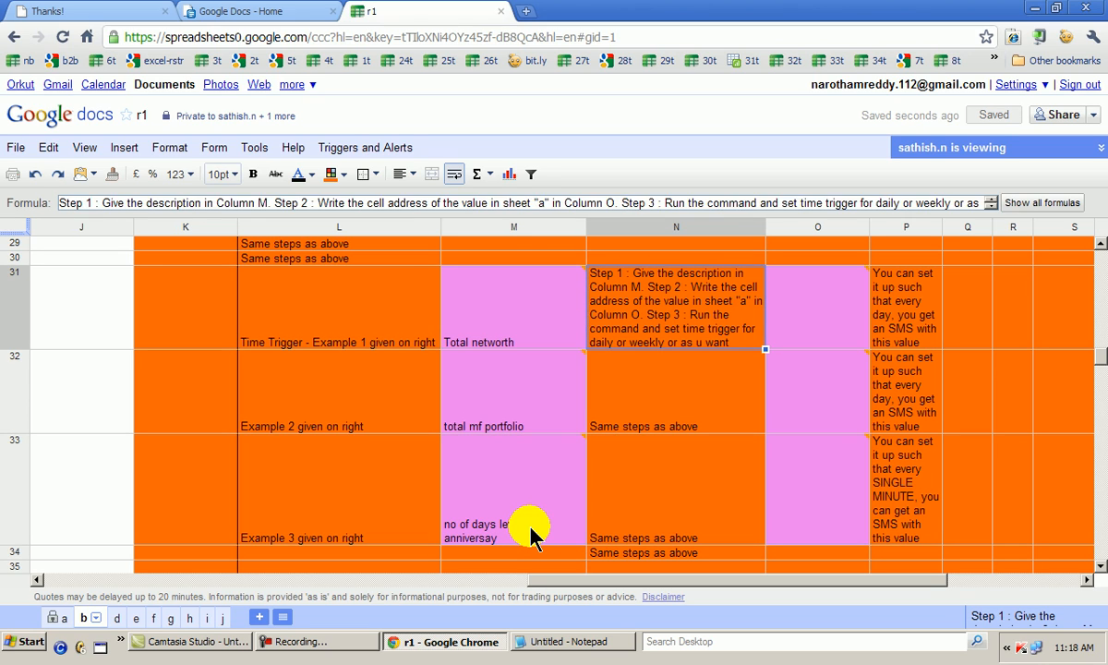
key("Right")
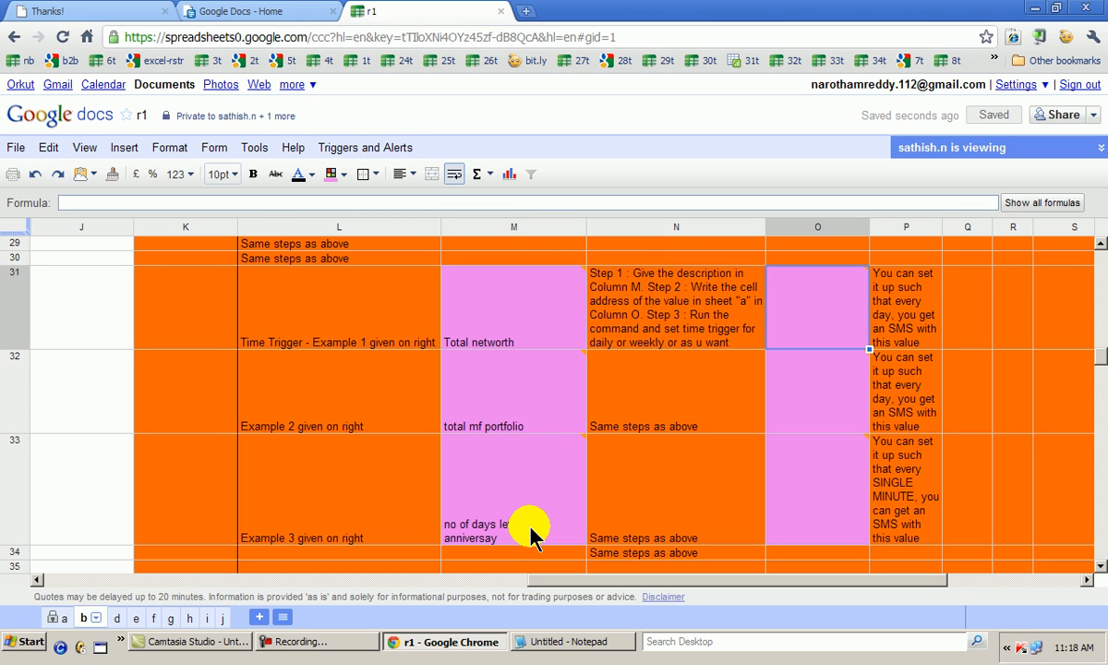
type("=a!")
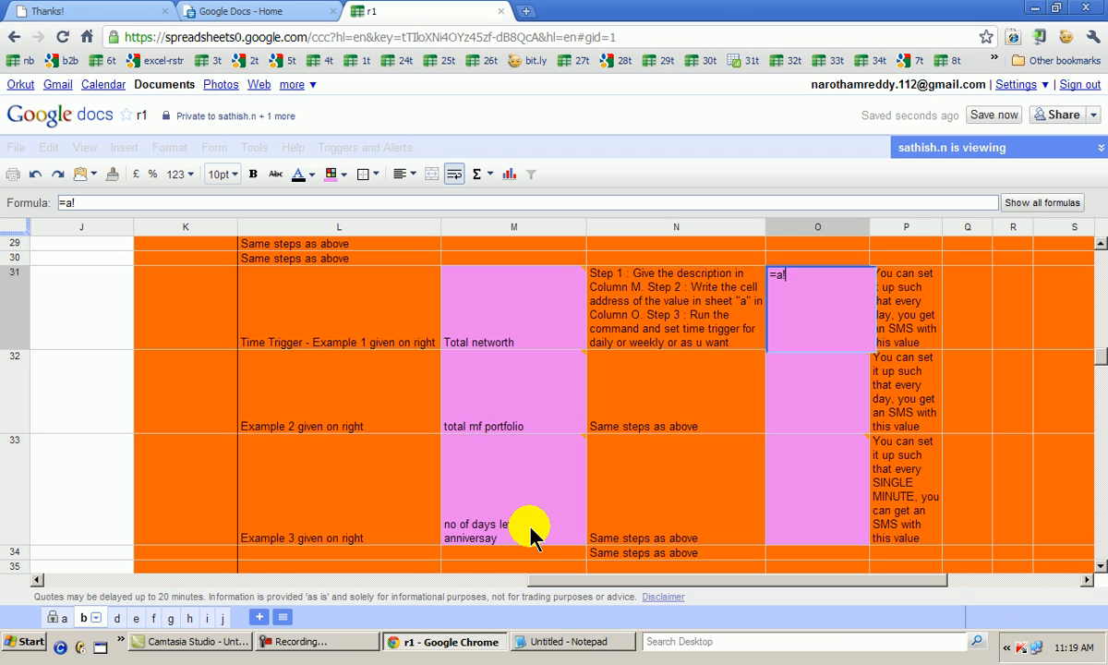
type("c34")
key("Return")
Enter the formula =a!b47 in O32 for the mf portfolio and =a!bg1 in O33 for the anniversary countdown
type("=a!")
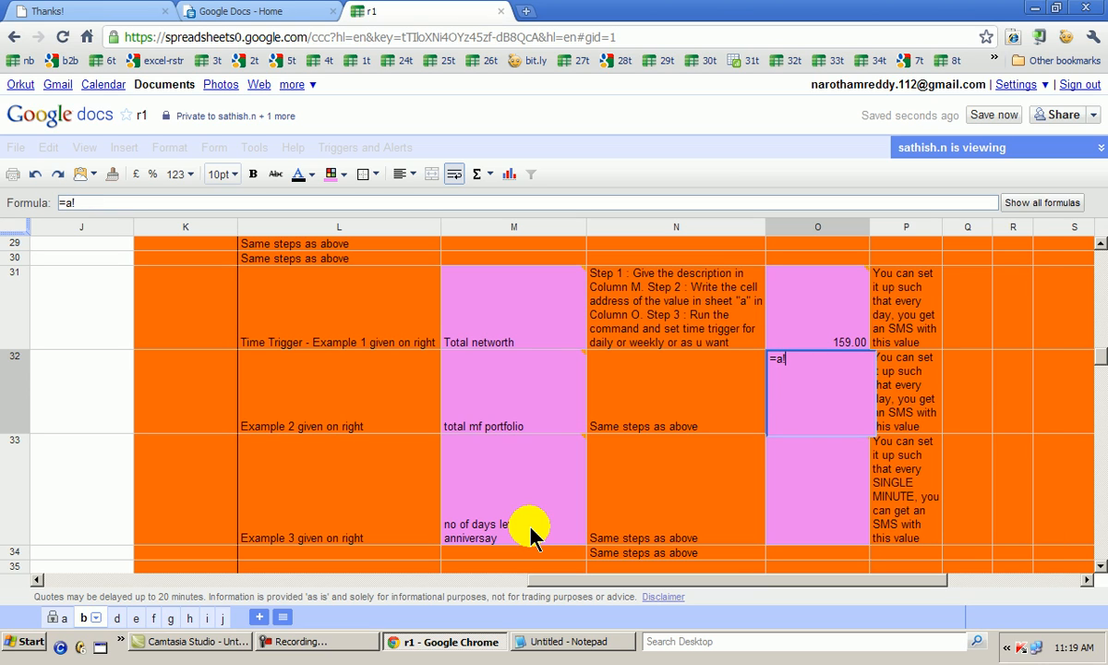
type("b47")
key("Return")
type("=")
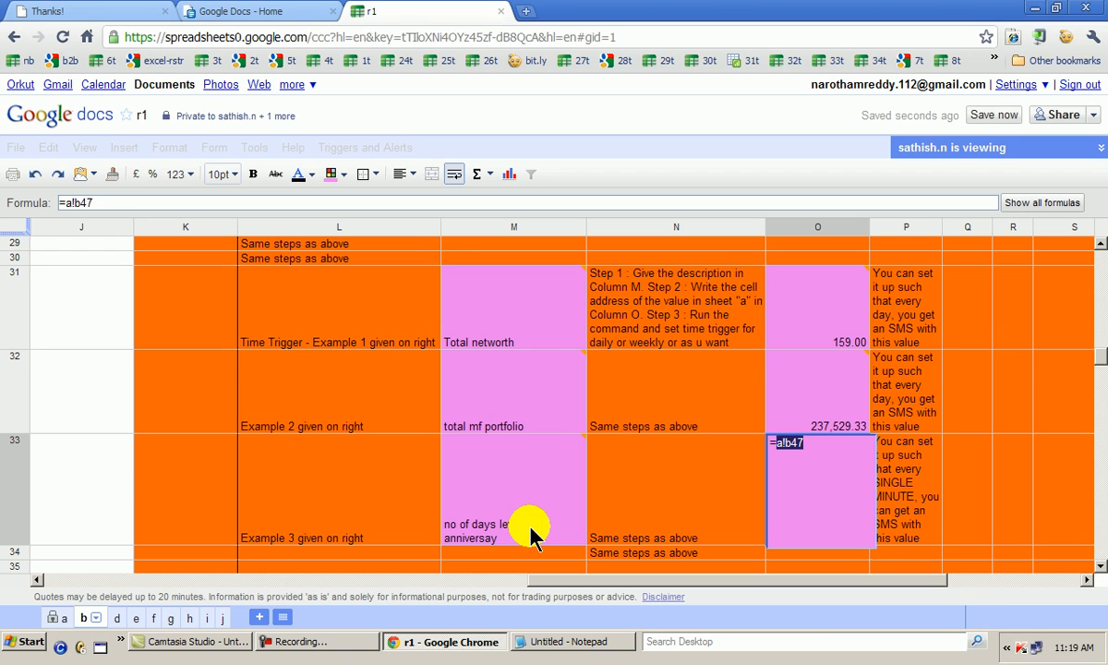
type("a!bg1")
key("Return")
Review the column O formulas of the time triggers and of the event triggers in rows 21 and 22
key("Up")
key("Up")
key("Up")
key("Up")
key("Up")
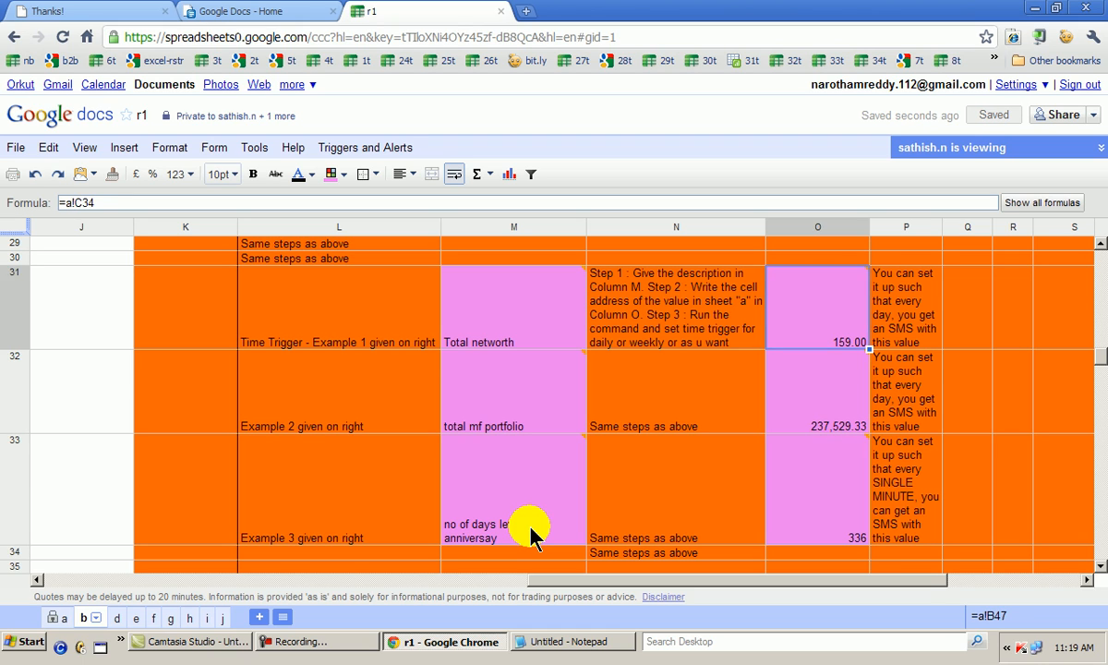
key("Up")
key("Up")
key("Up")
key("Up")
key("Up")
key("Up")
key("Up")
key("Up")
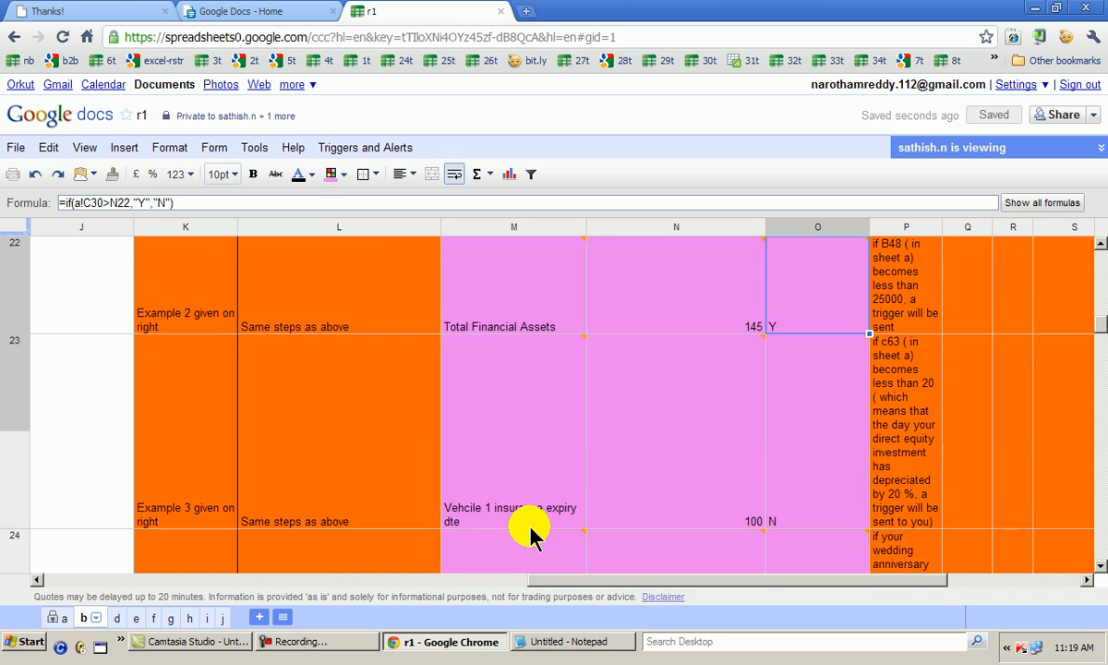
key("Up")
key("Down")
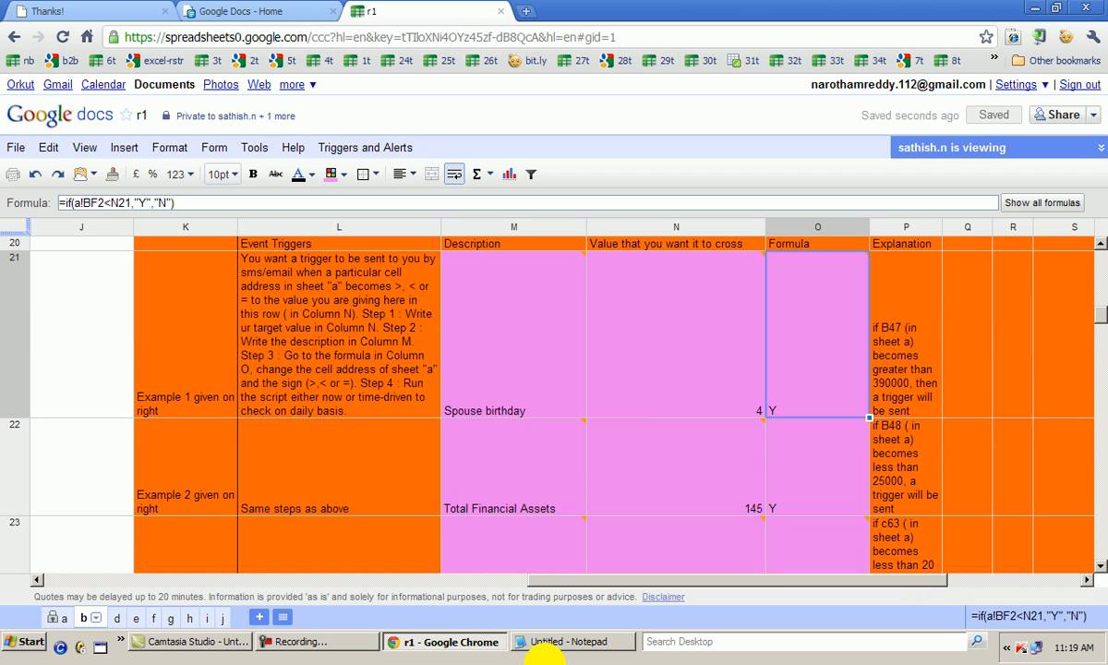
left_click(534, 646)
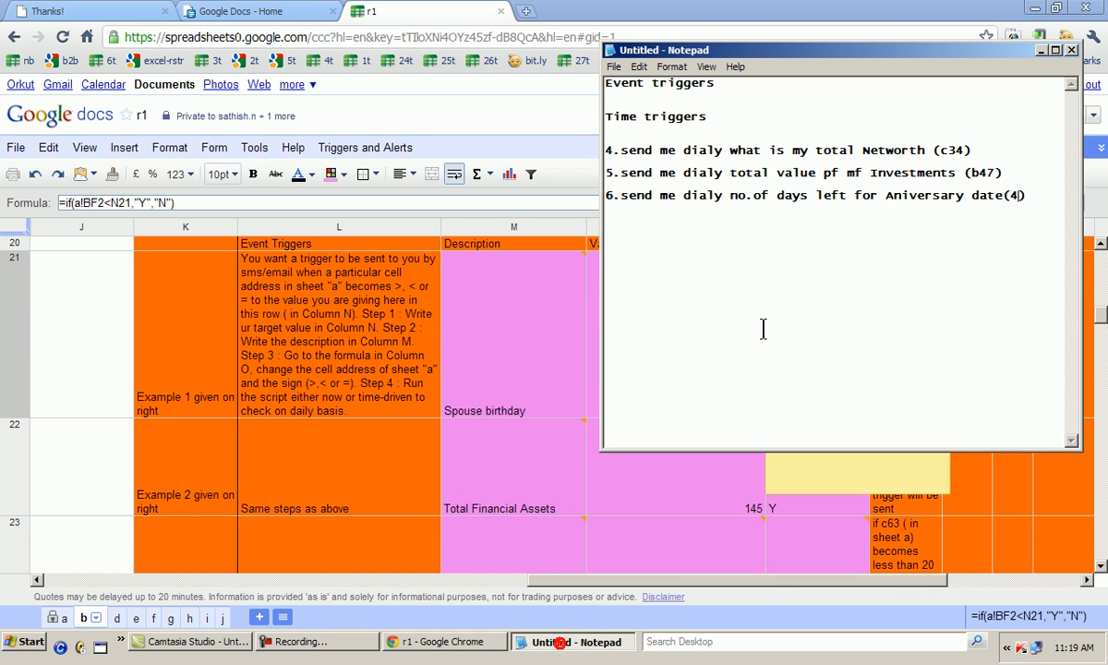
left_click(283, 641)
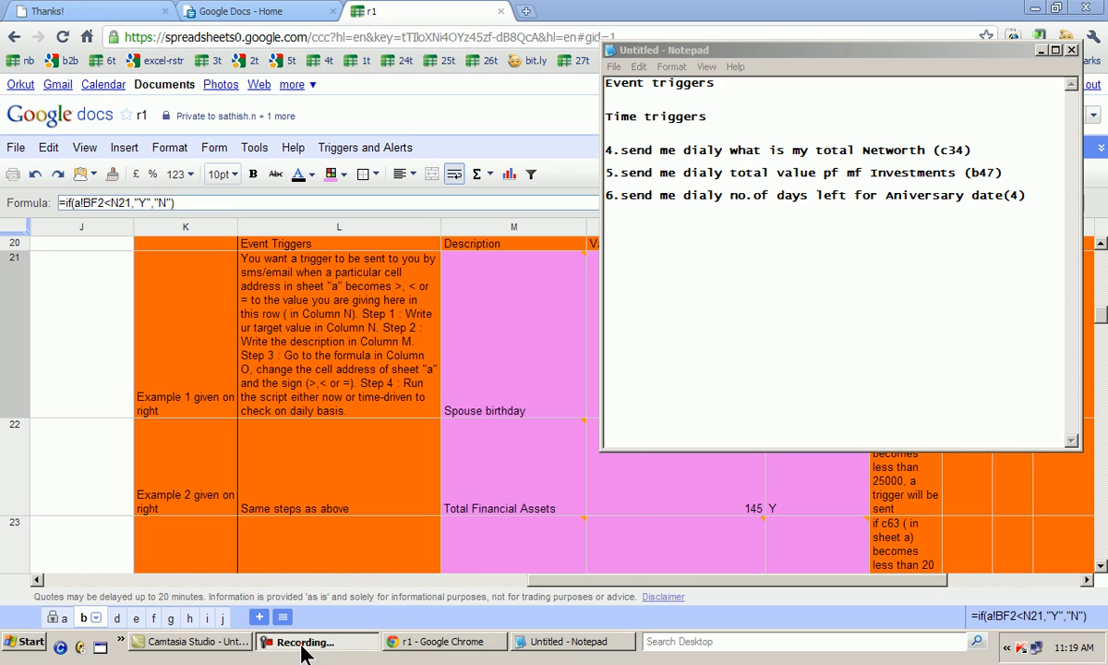
left_click(562, 521)
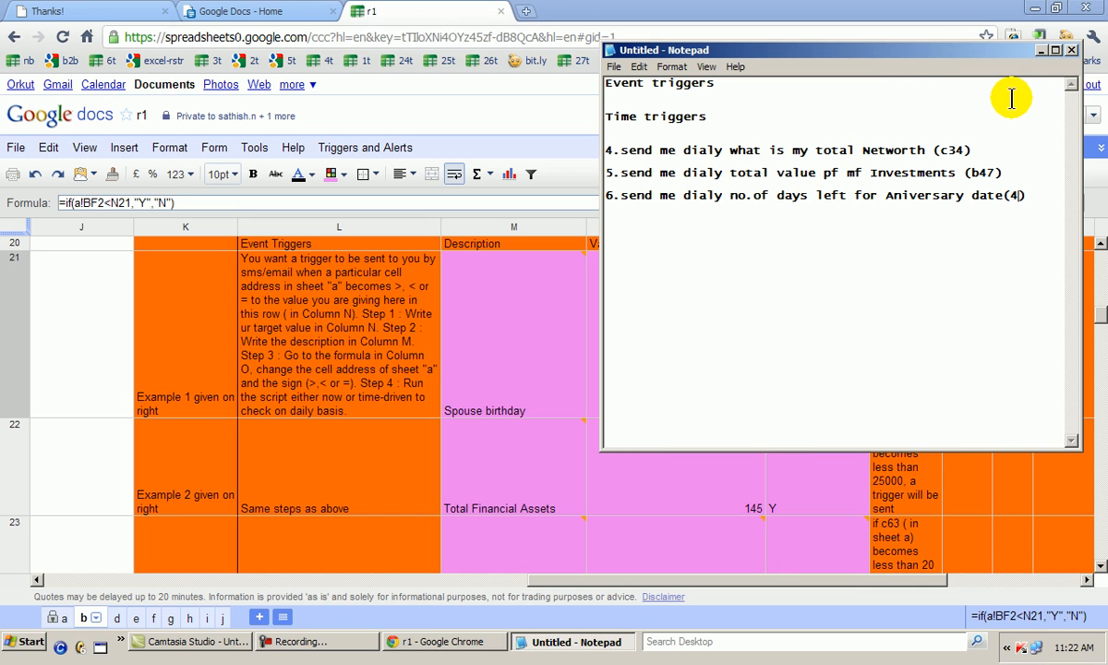
left_click(1042, 51)
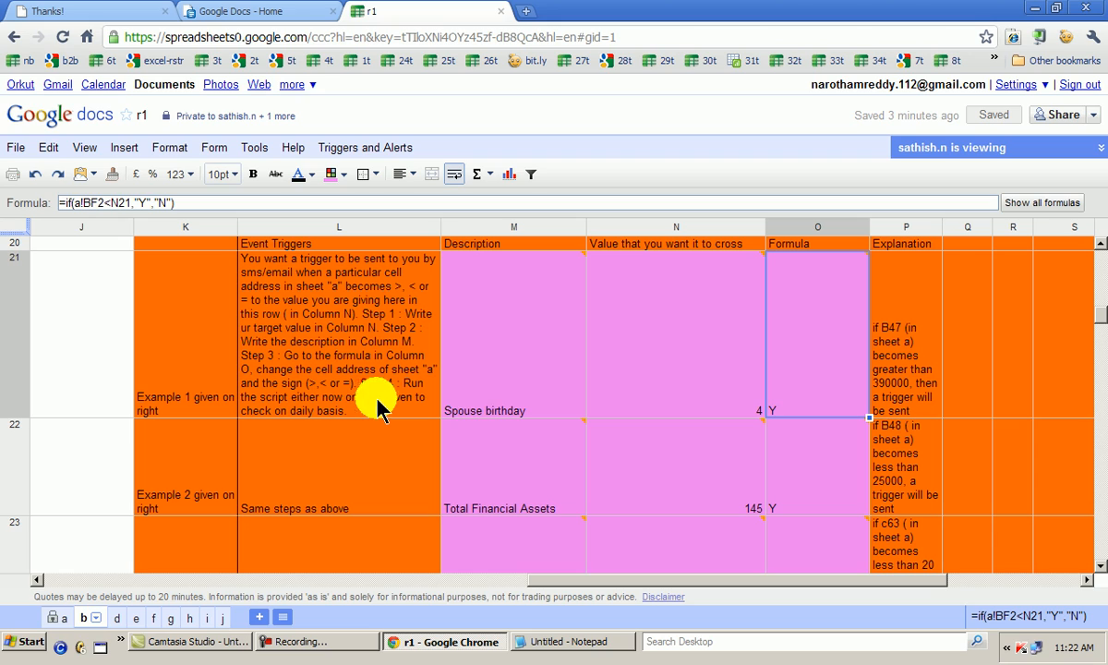
Run the Triggers and Alerts script on the spreadsheet
mouse_move(495, 404)
left_click(350, 149)
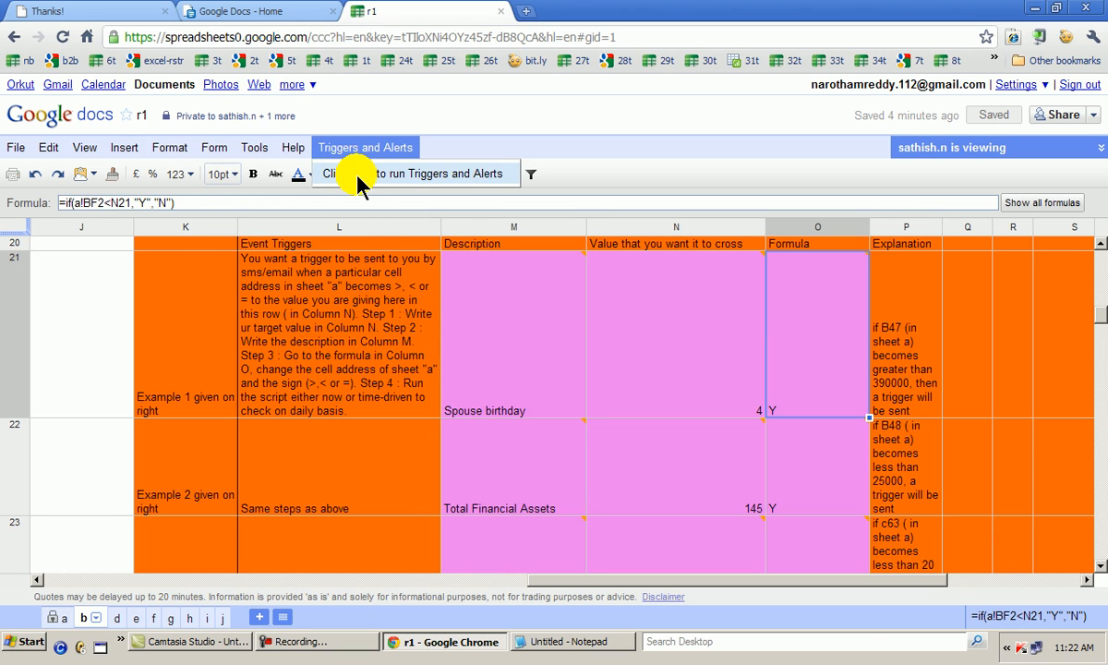
left_click(359, 175)
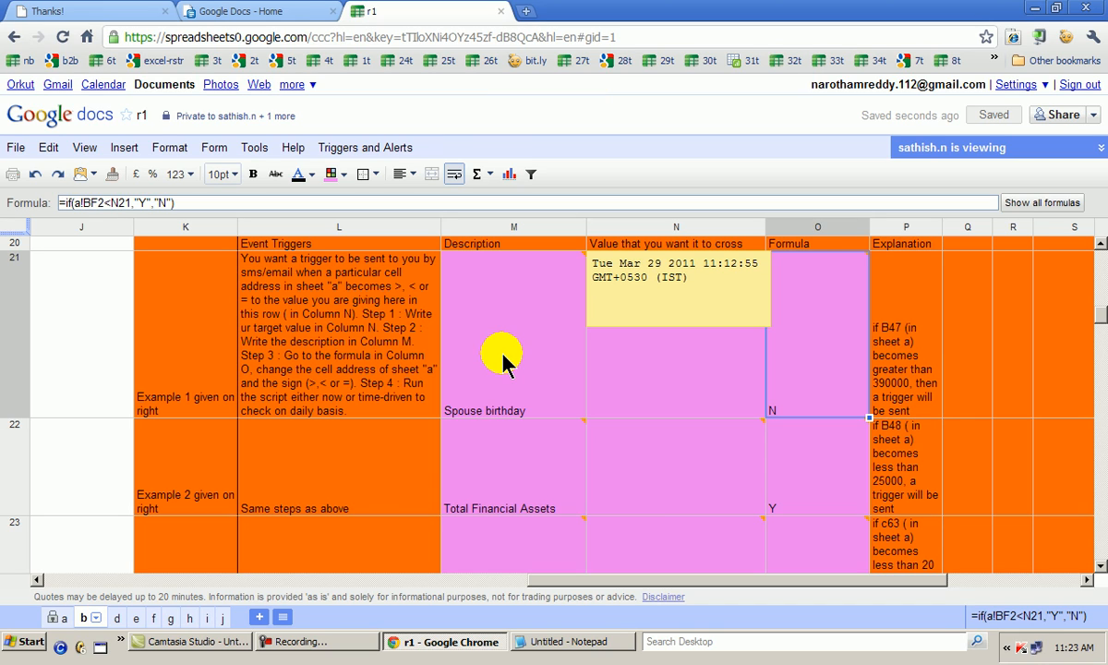
Examine the description, target value and formula cells of the event triggers in rows 21 and 22 after the script run
left_click(489, 395)
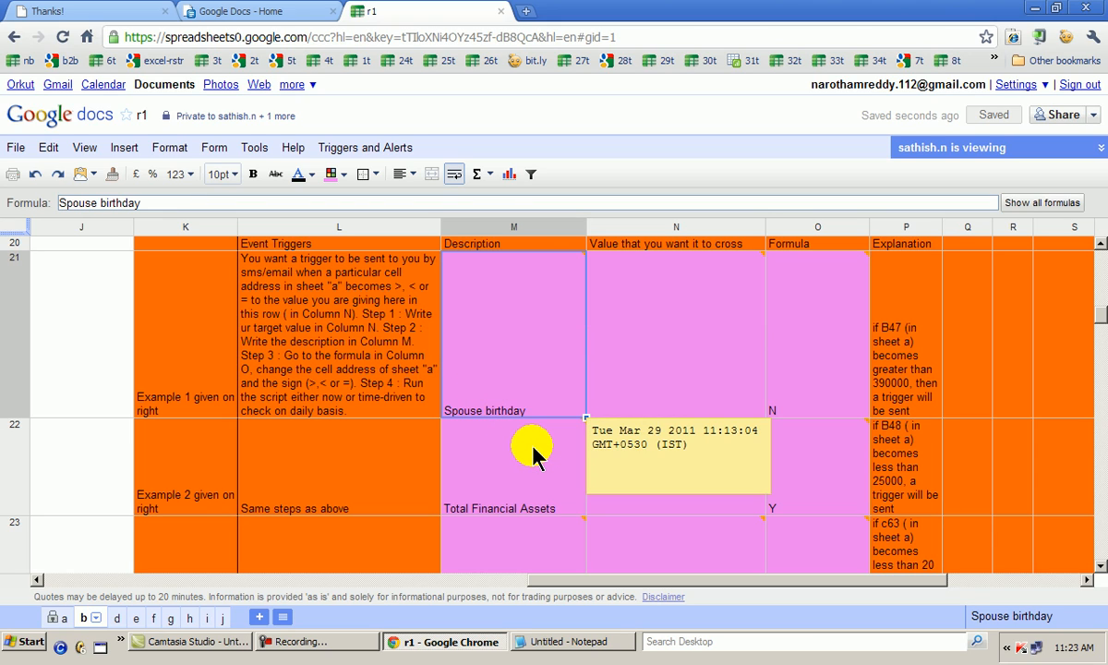
key("Right")
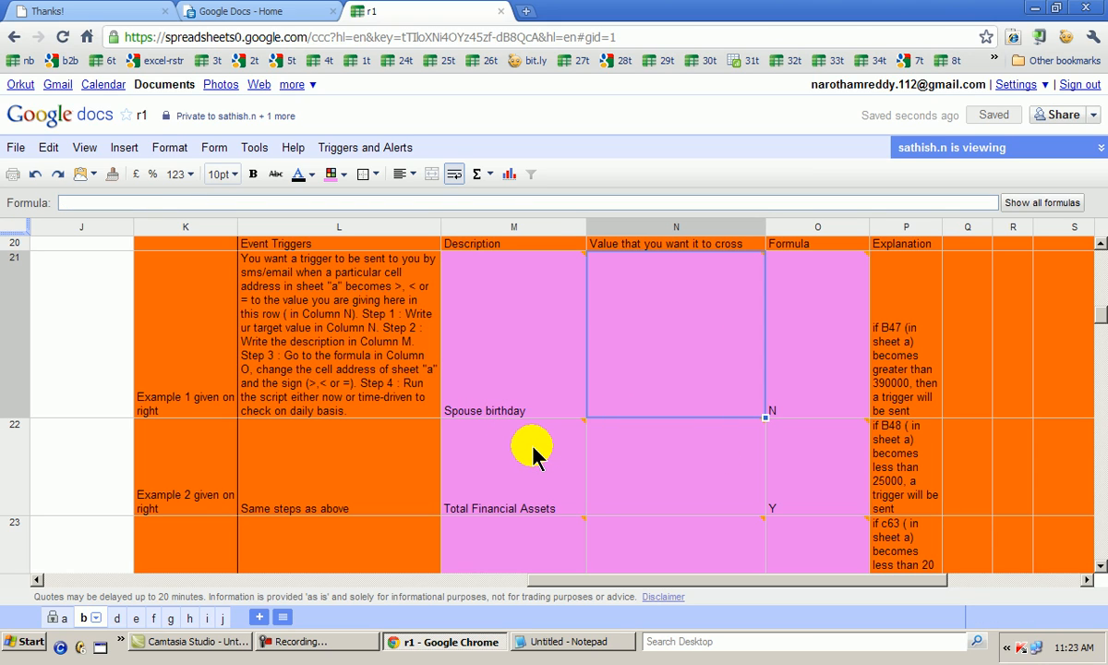
key("Right")
key("Down")
key("Down")
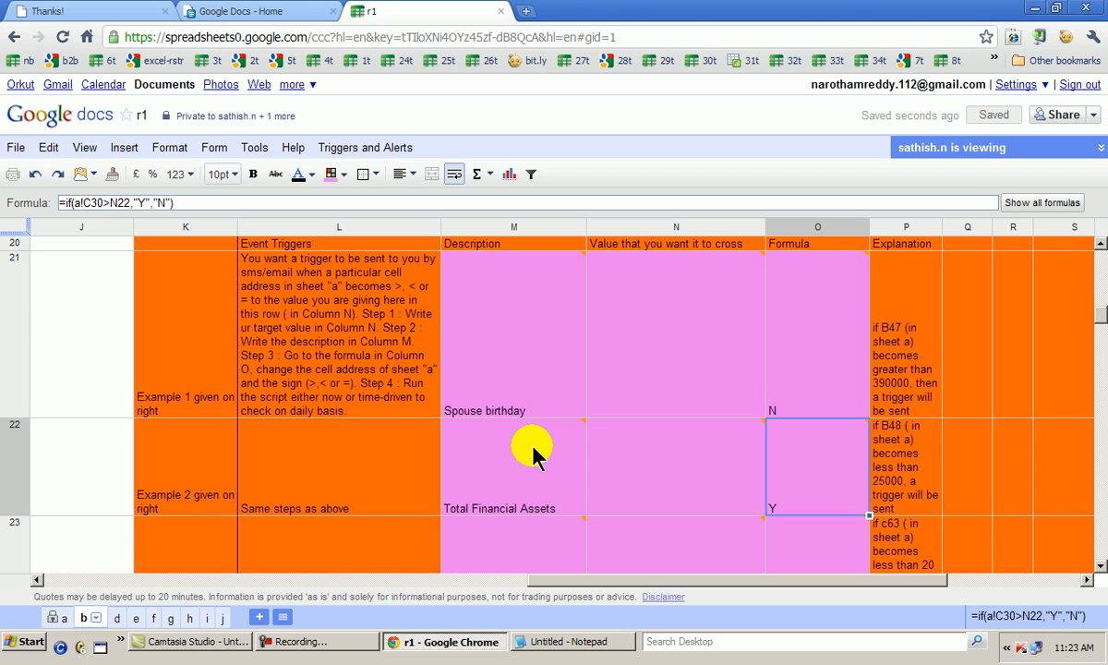
key("Up")
key("Up")
key("Left")
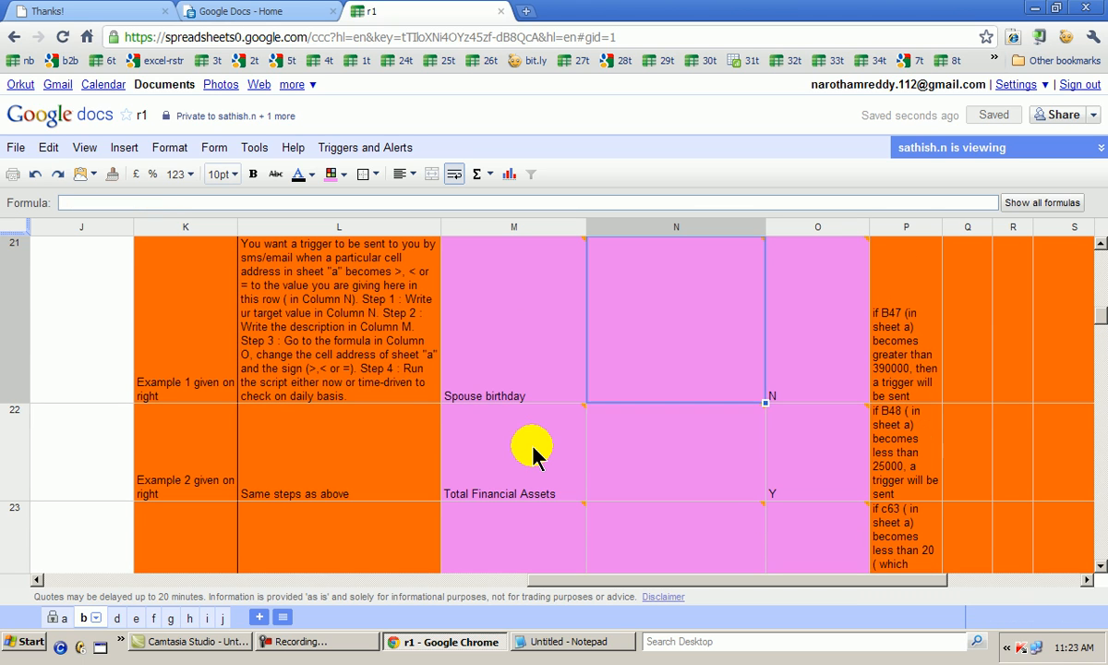
Examine the target value and column O formula of the vehicle insurance event trigger in row 23 alongside rows 21 and 22
key("Down")
key("Down")
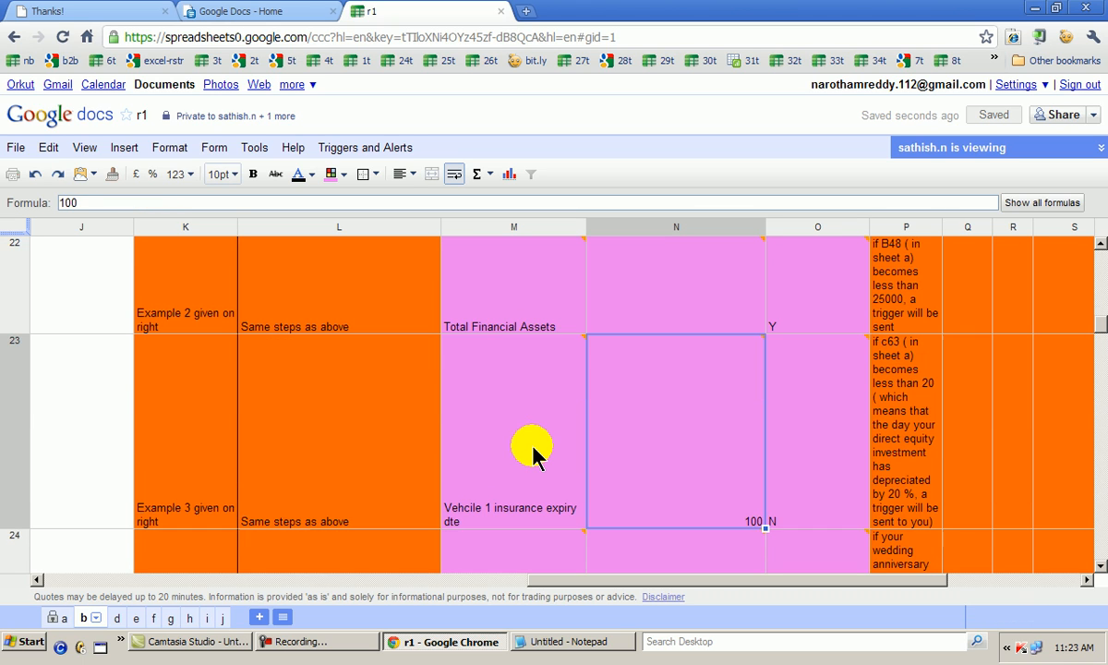
key("Up")
key("Up")
key("Down")
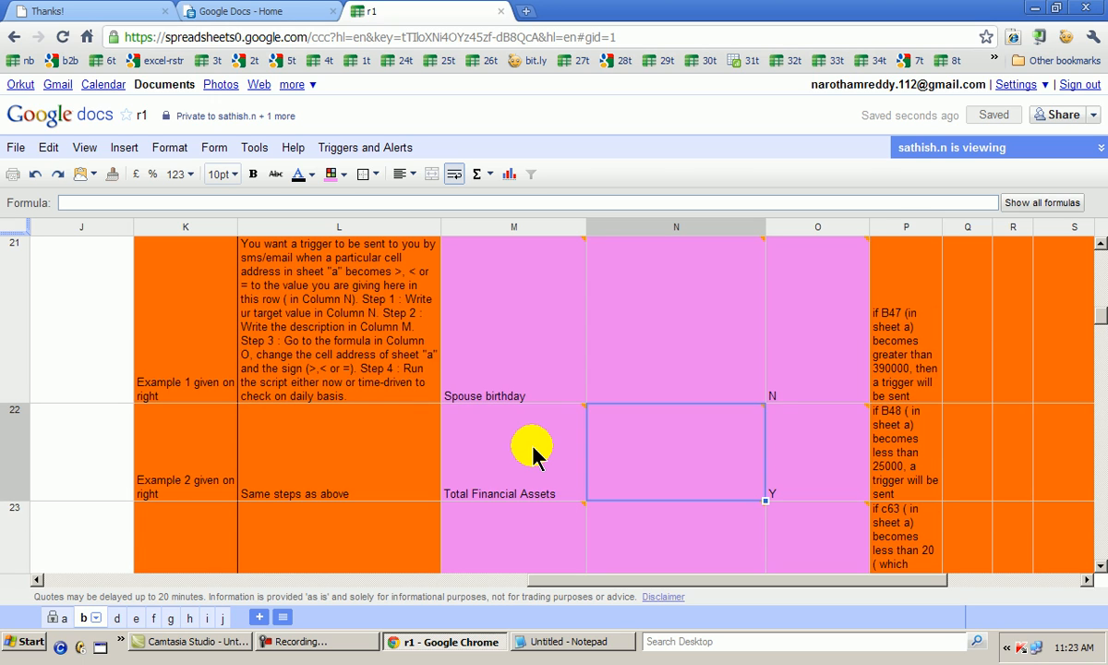
key("Down")
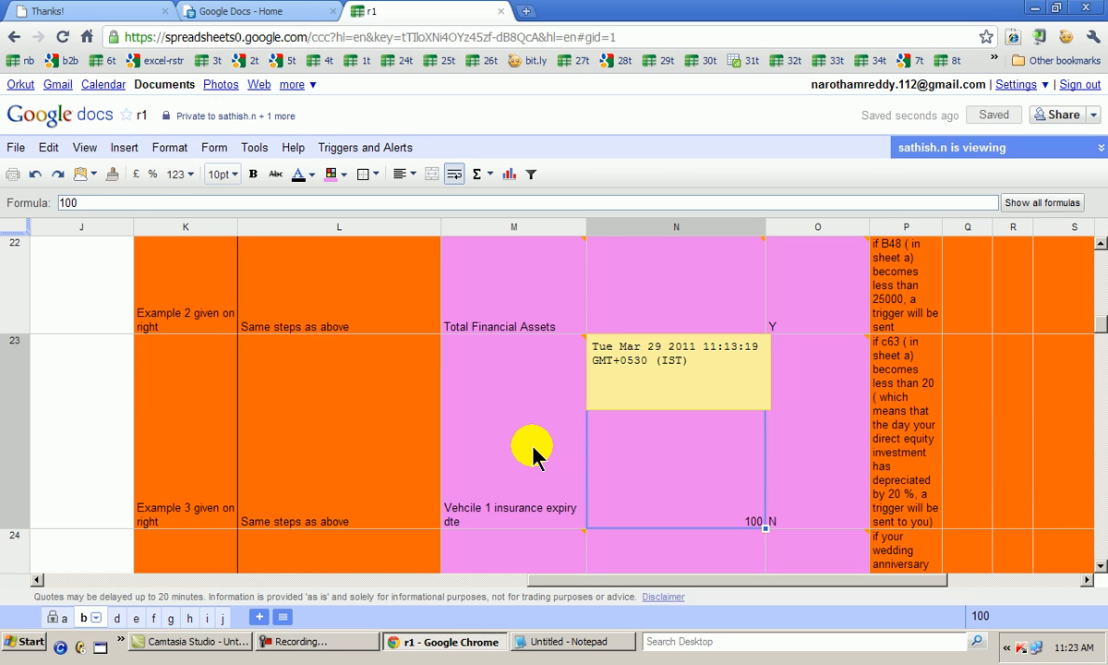
key("Right")
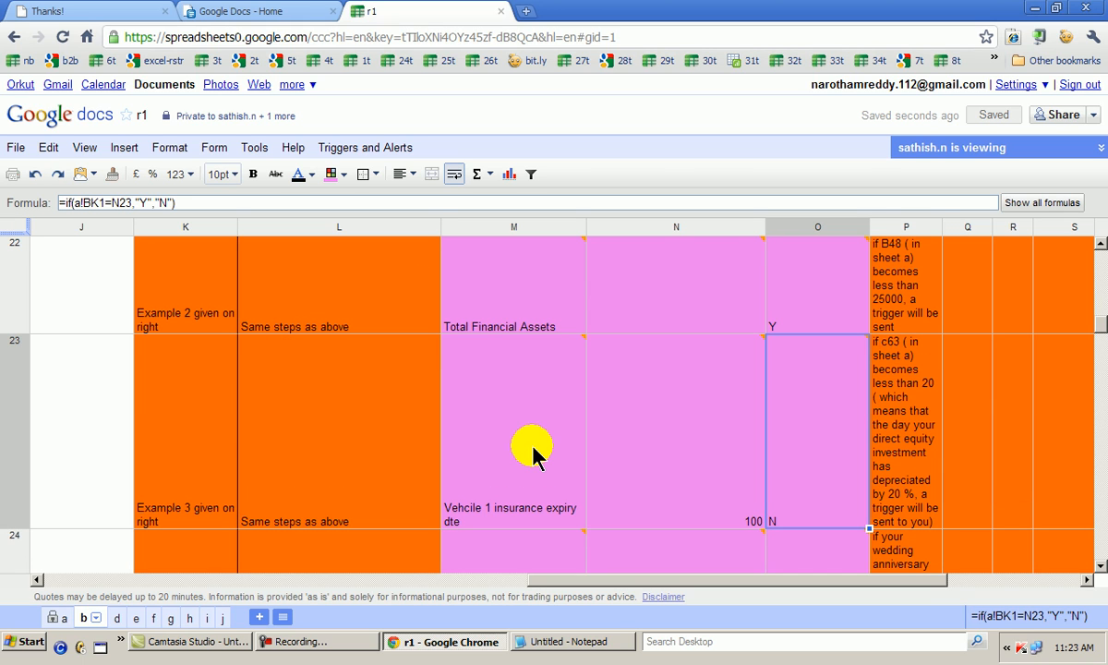
Look over the time trigger examples in rows 31 to 33 below the event triggers
key("Left")
key("Down")
key("Down")
key("Down")
key("Down")
key("Down")
key("Down")
key("Down")
key("Down")
key("Down")
key("Down")
key("Down")
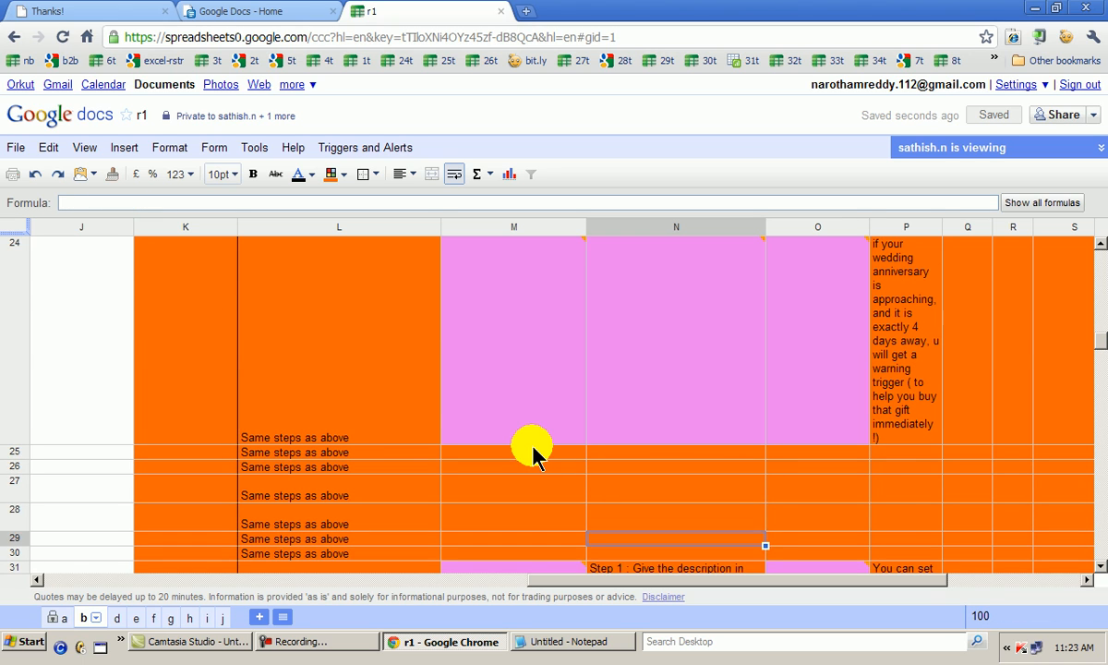
key("Up")
key("Up")
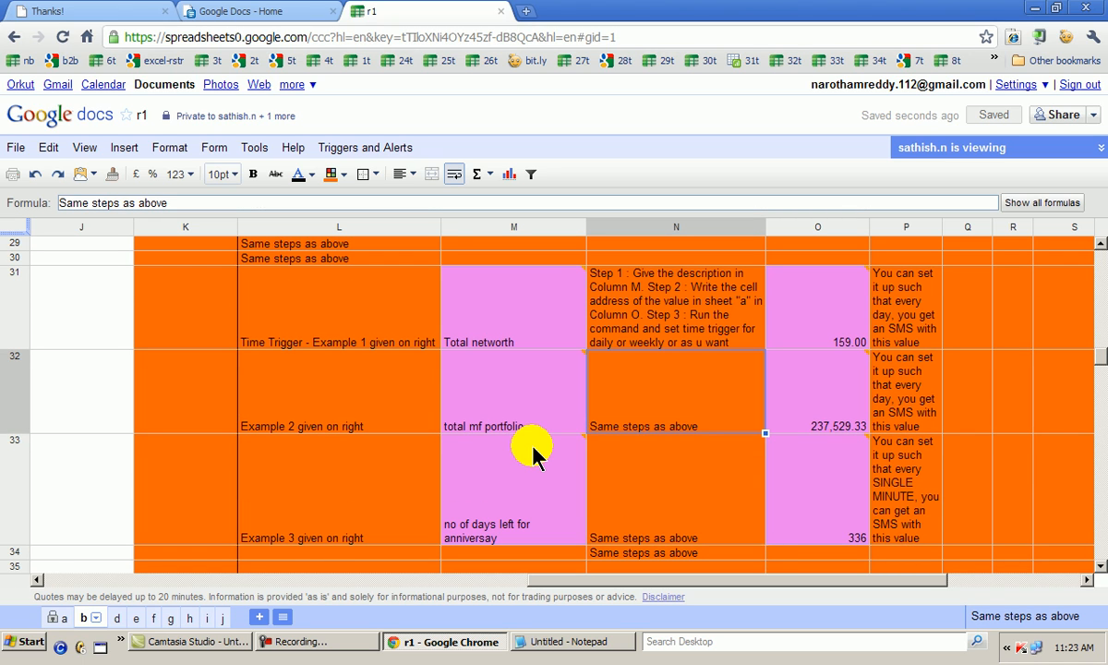
key("Down")
key("Left")
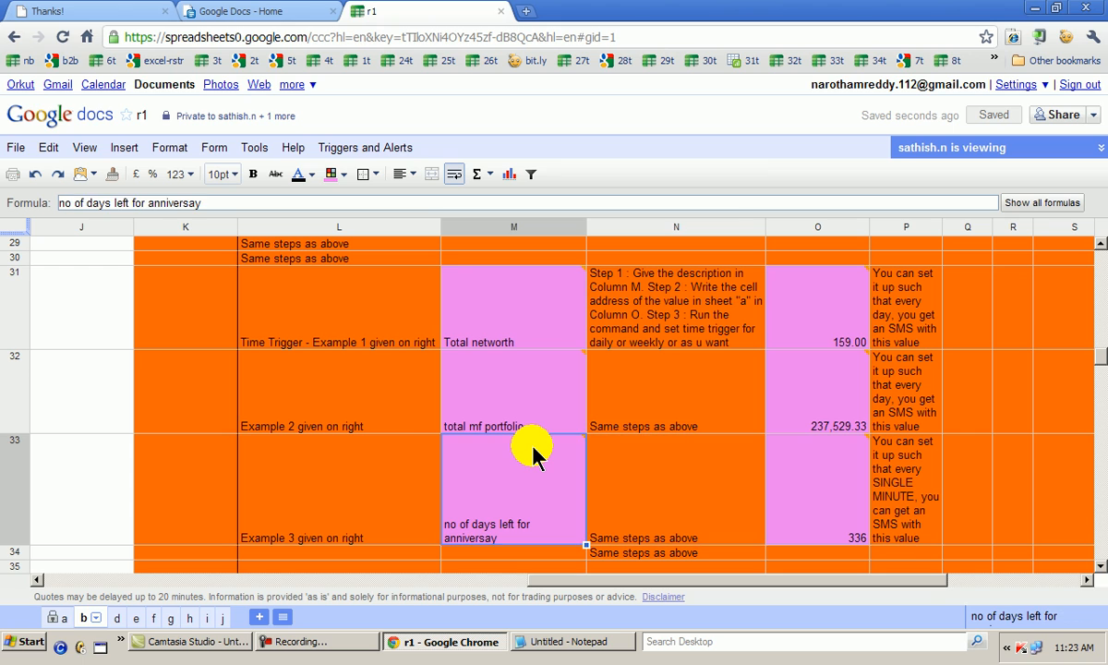
Review the description and target value cells of the event triggers in rows 21 to 23
key("Up")
key("Up")
key("Up")
key("Up")
key("Up")
key("Up")
key("Up")
key("Up")
key("Up")
key("Up")
key("Up")
key("Up")
key("Up")
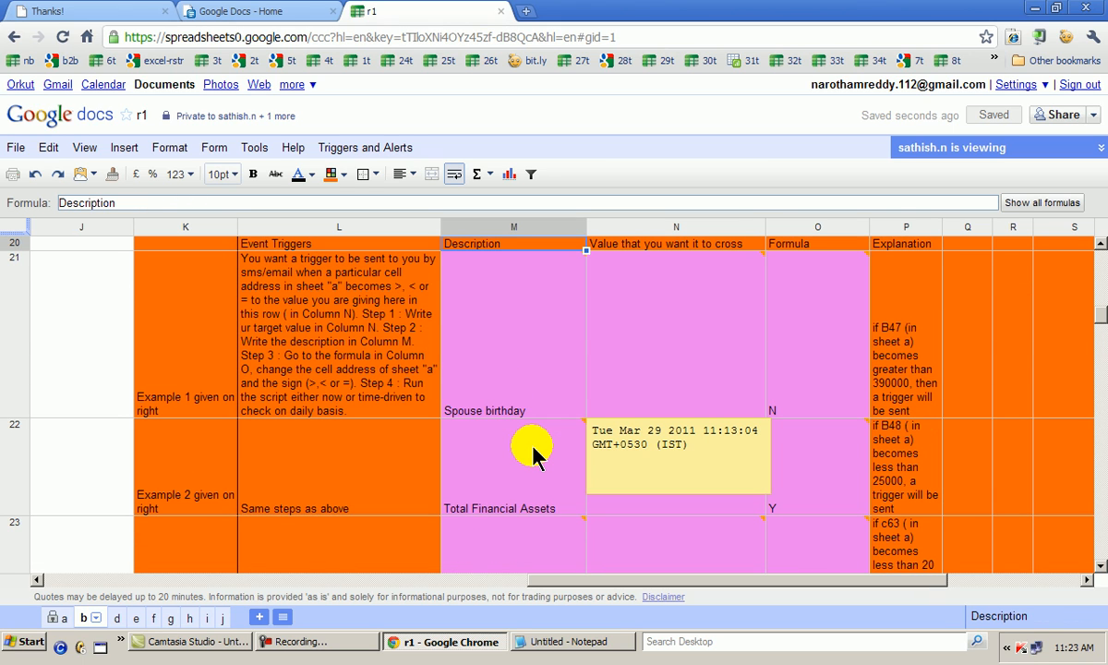
key("Down")
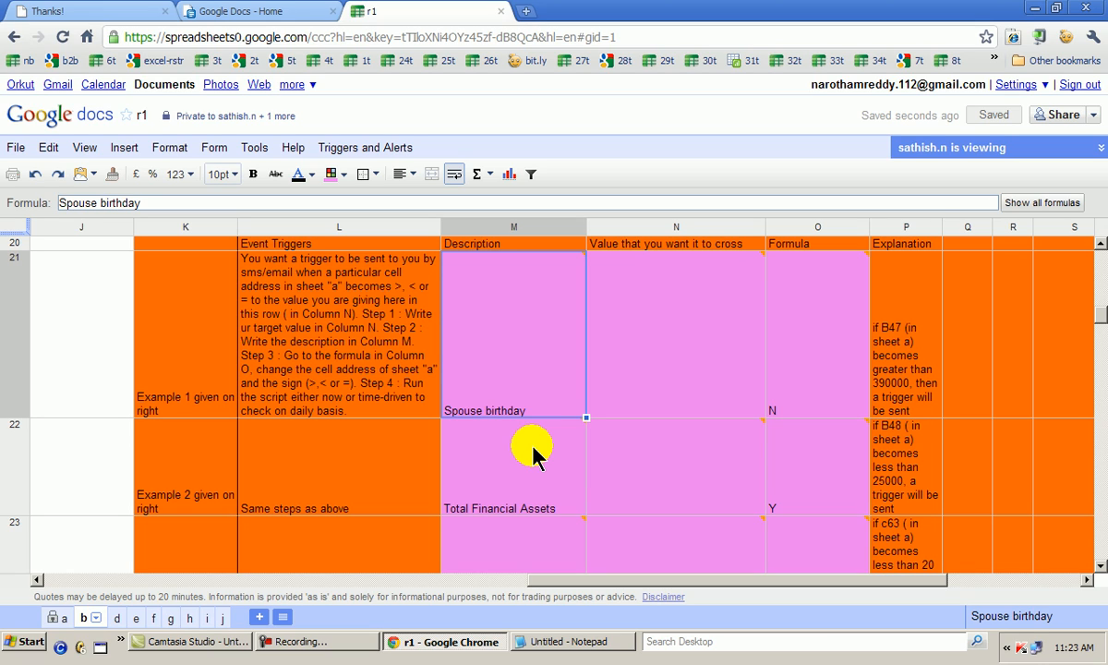
key("Right")
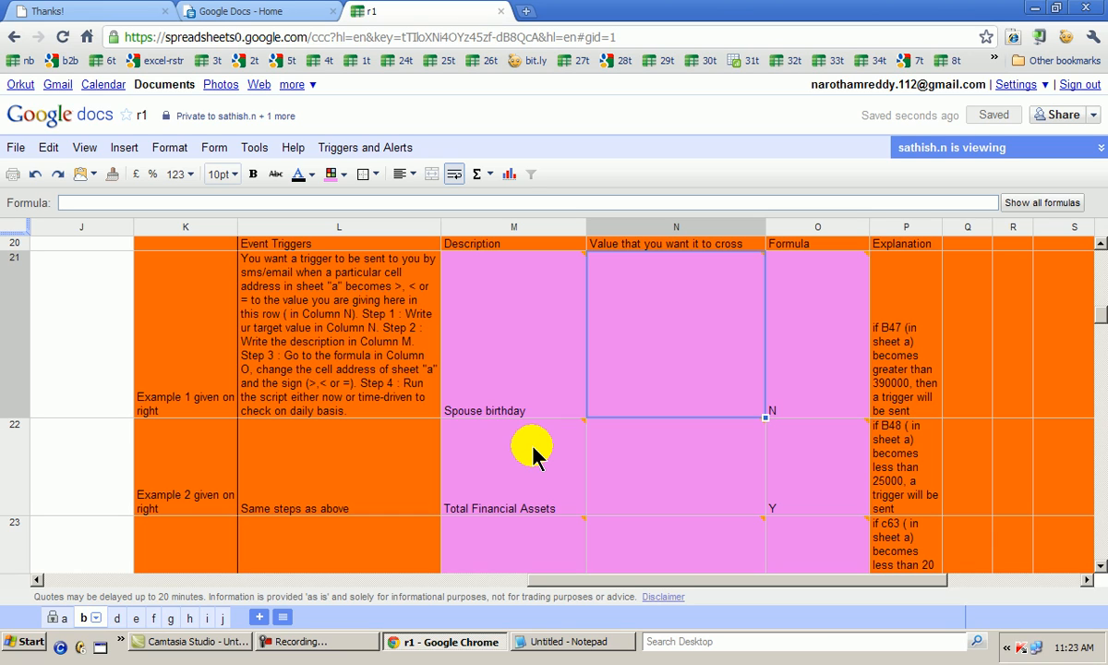
key("Left")
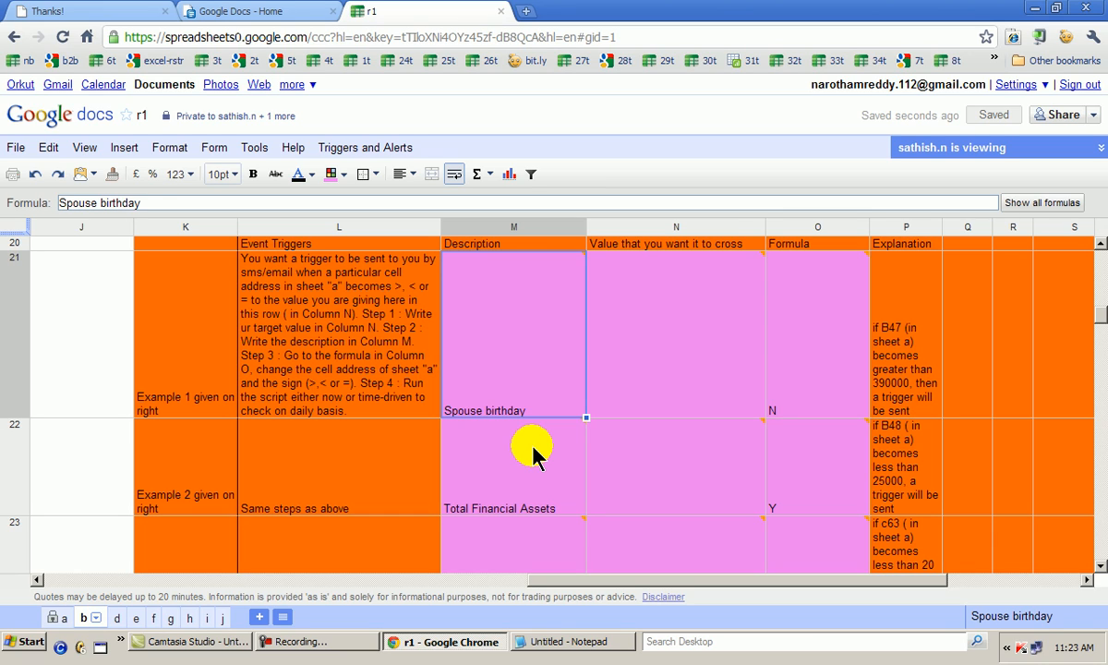
key("Down")
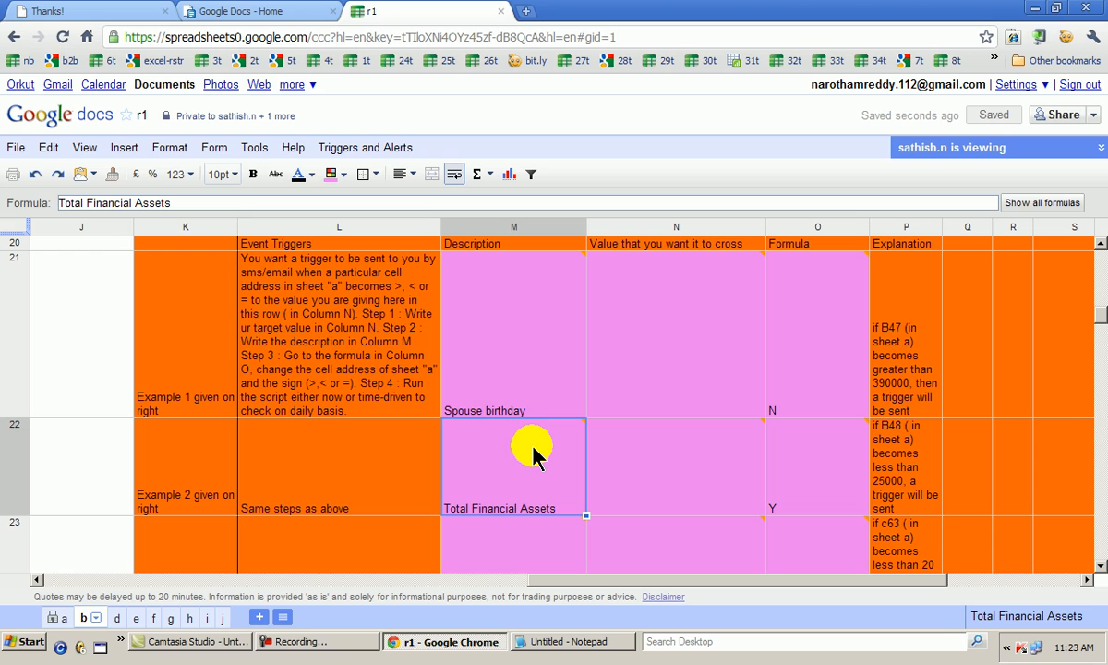
key("Right")
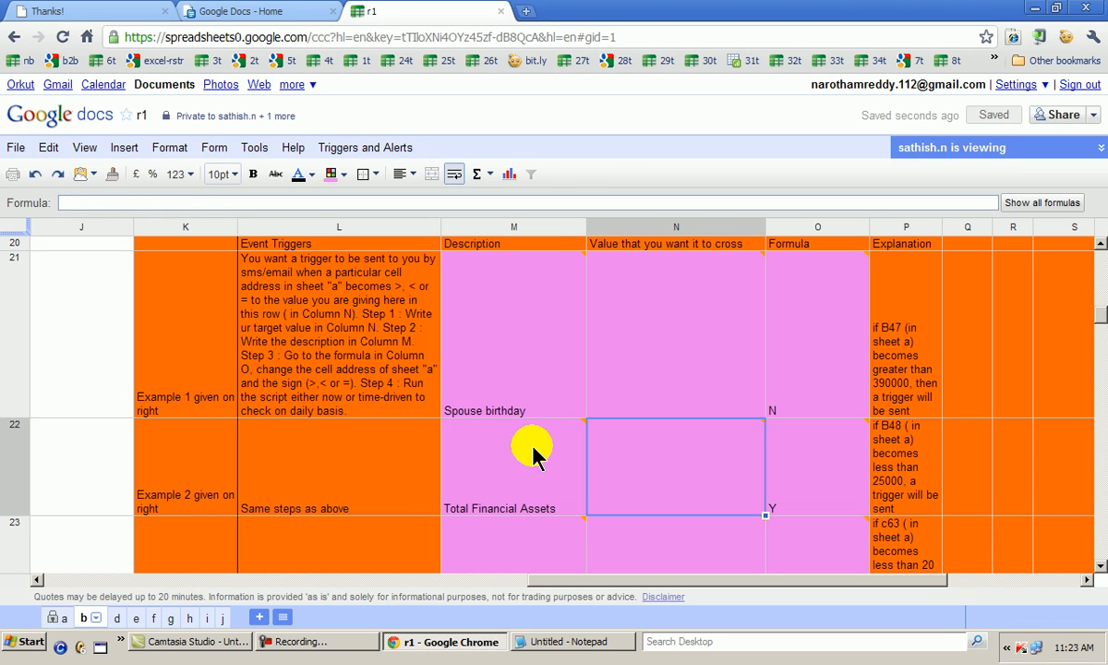
key("Left")
key("Down")
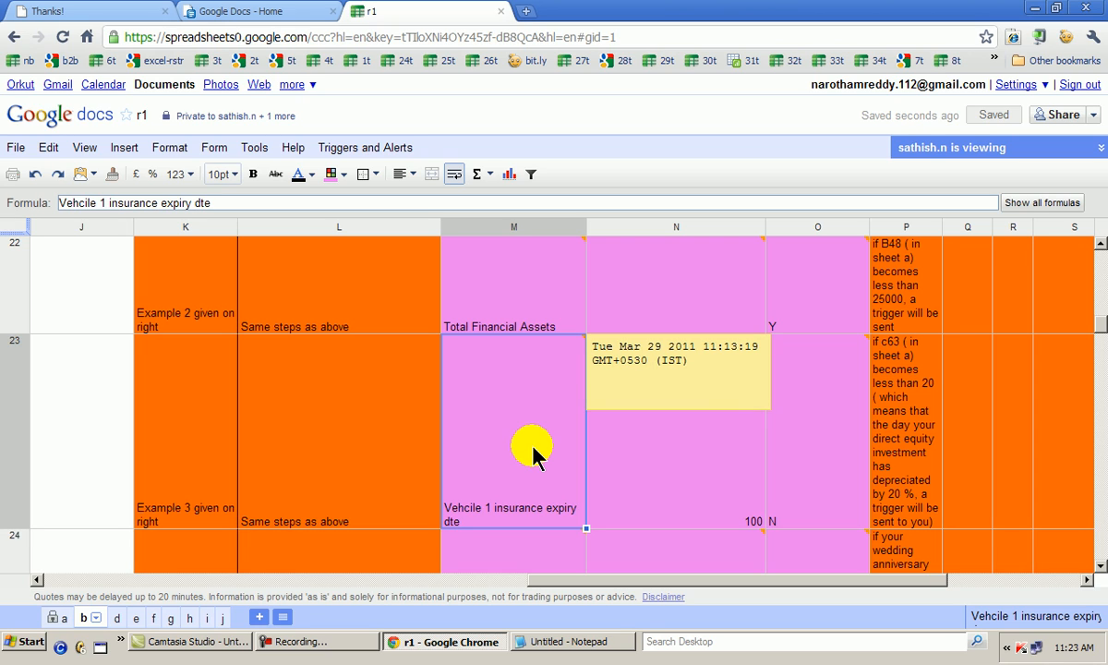
Recheck the column M descriptions of the event triggers from row 21 through row 23
key("Up")
key("Up")
key("Up")
key("Up")
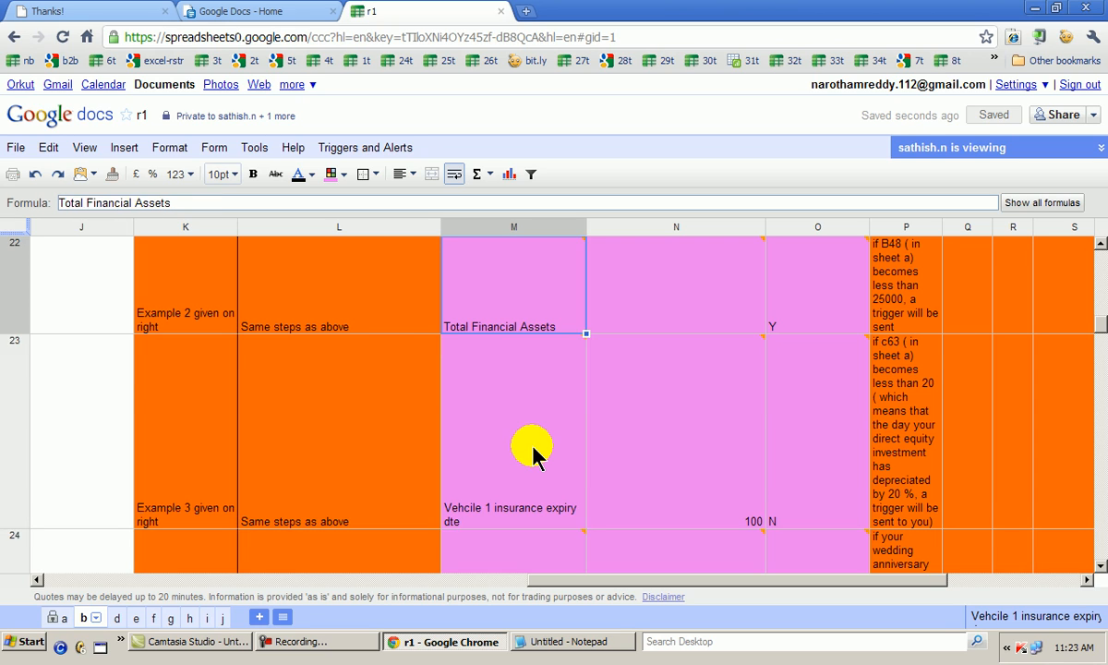
key("Down")
key("Down")
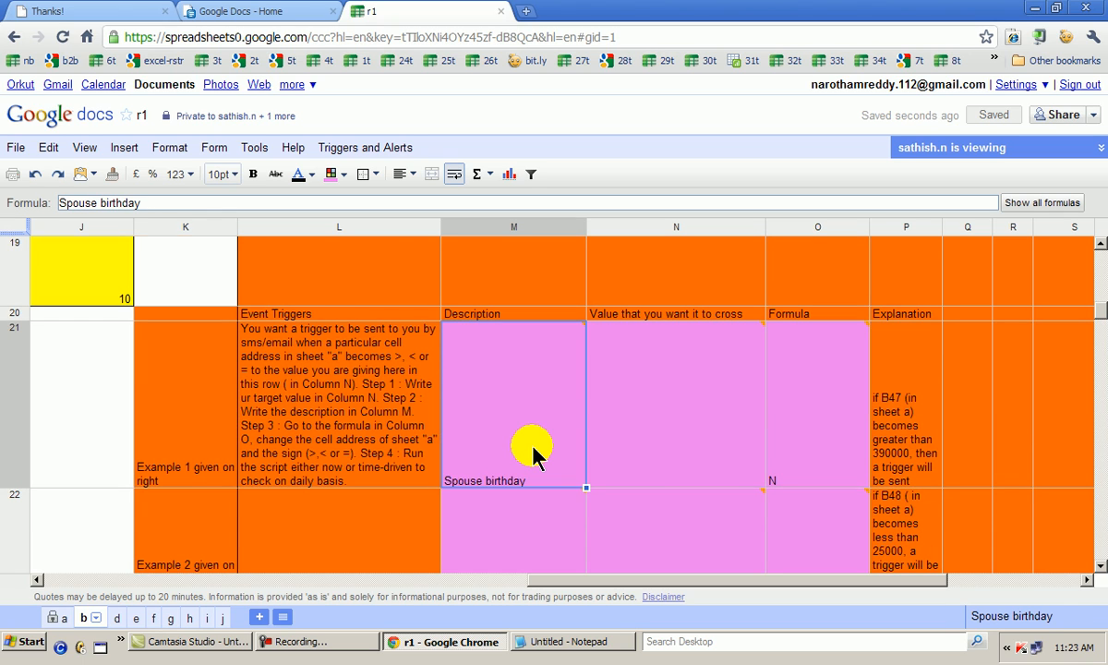
key("Down")
Review the descriptions and column O values of the time triggers in rows 31 to 33
key("Down")
key("Down")
key("Down")
key("Down")
key("Down")
key("Down")
key("Down")
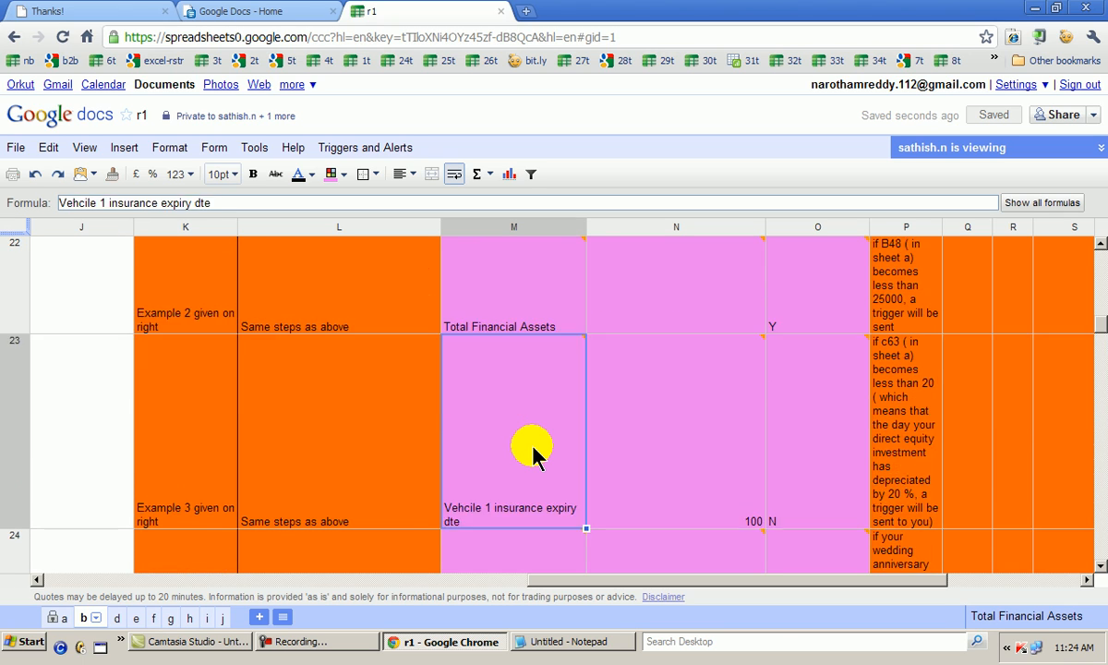
key("Down")
key("Down")
key("Down")
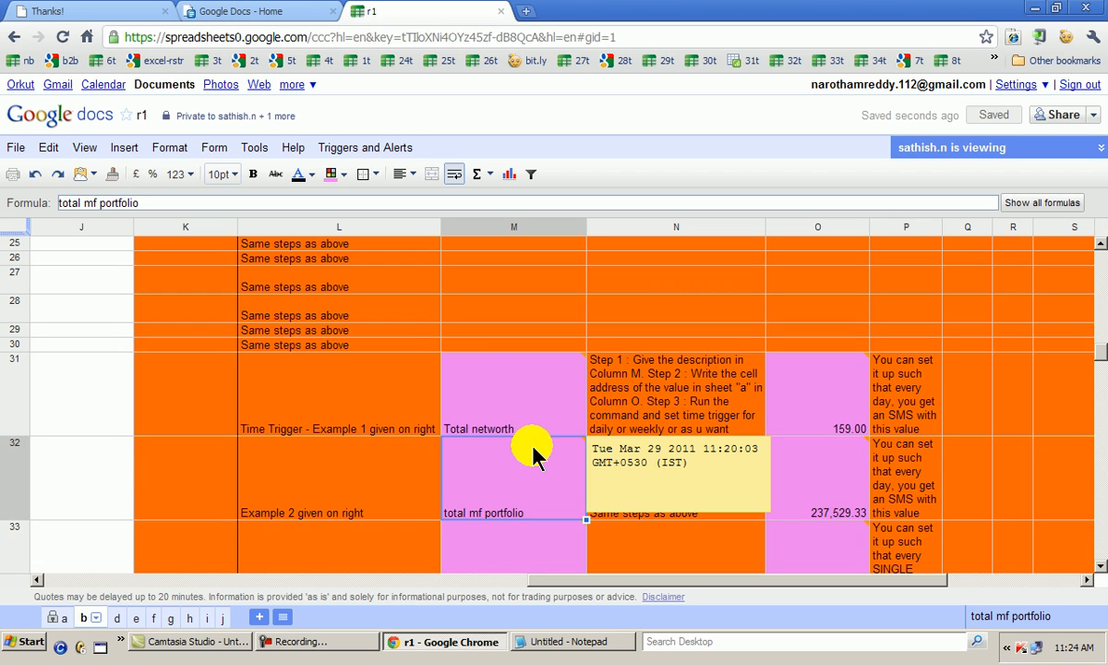
key("Up")
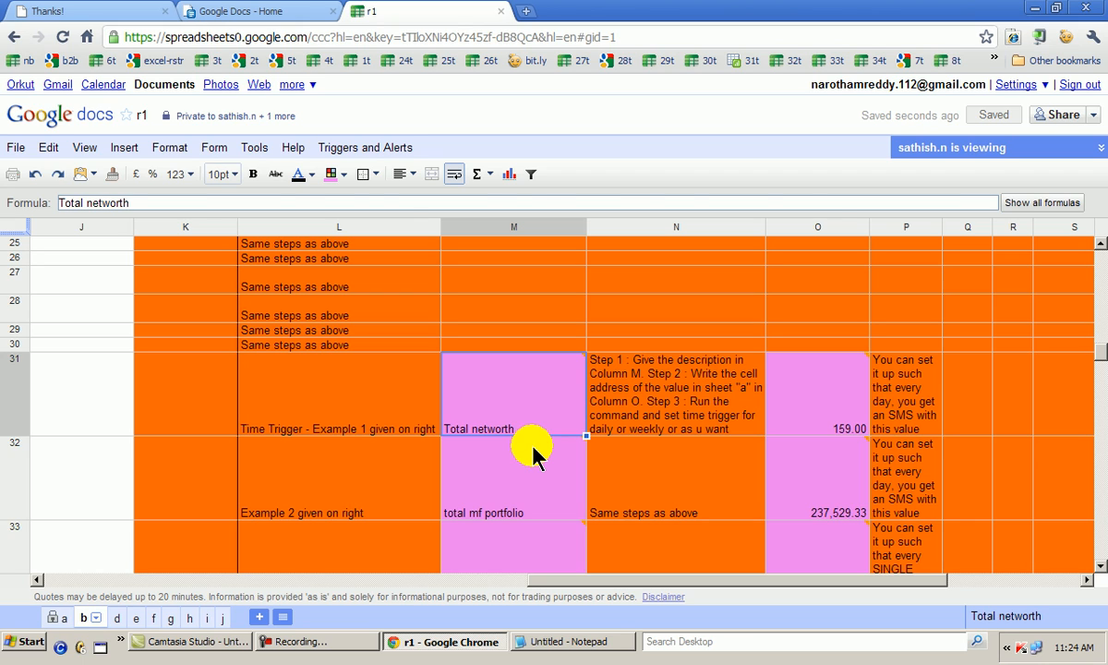
key("Right")
key("Right")
key("Right")
key("Down")
key("Down")
key("Left")
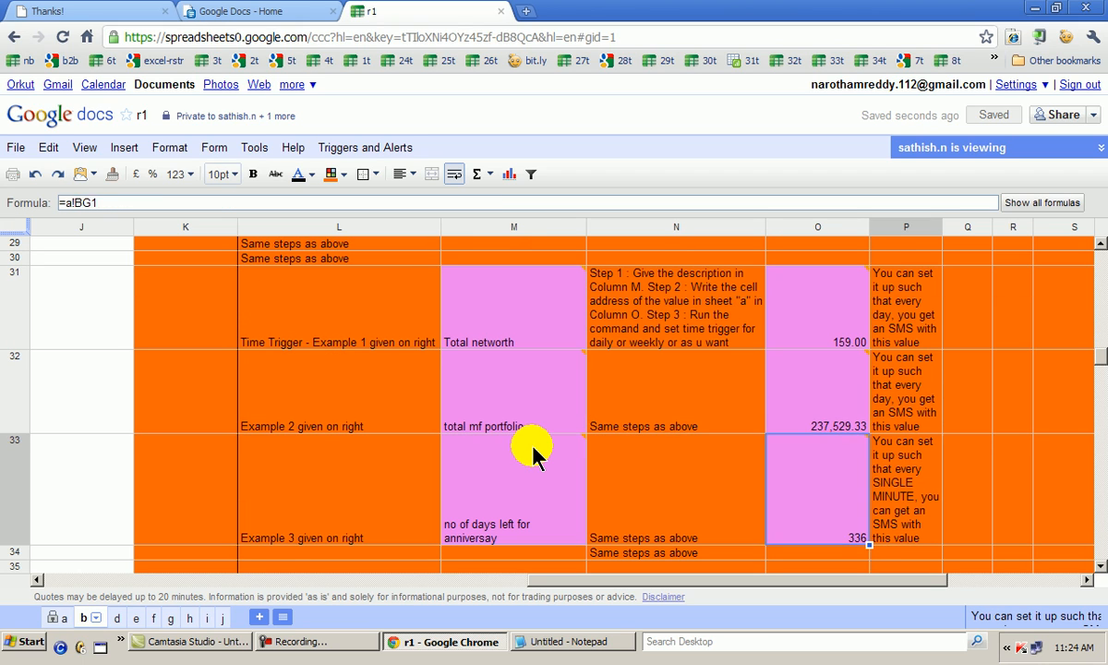
key("Left")
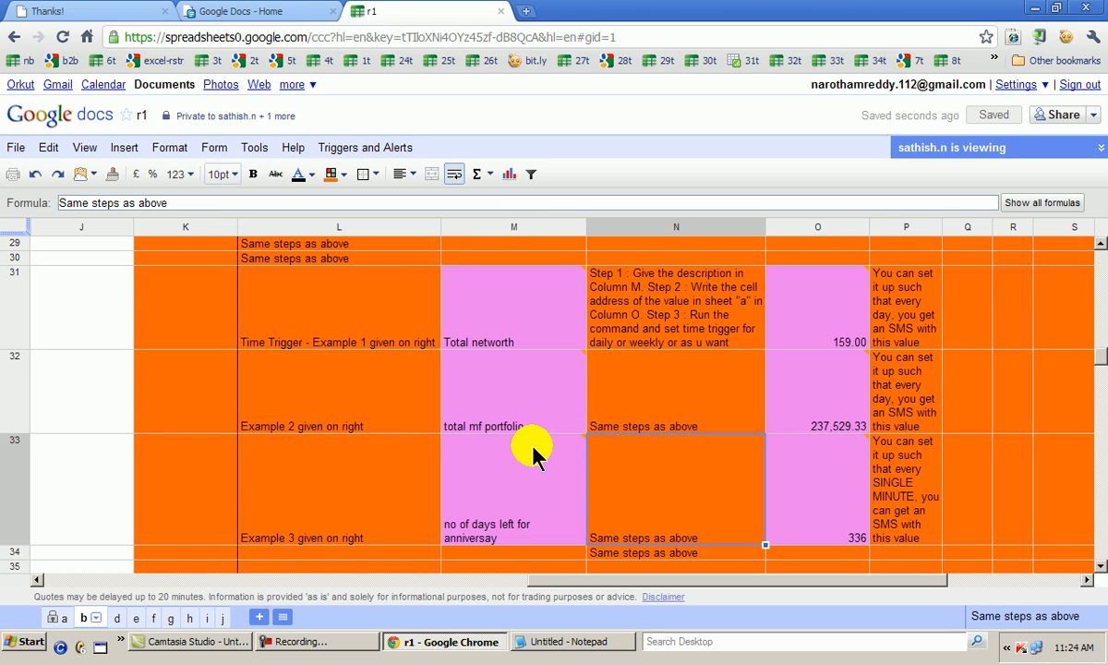
key("Left")
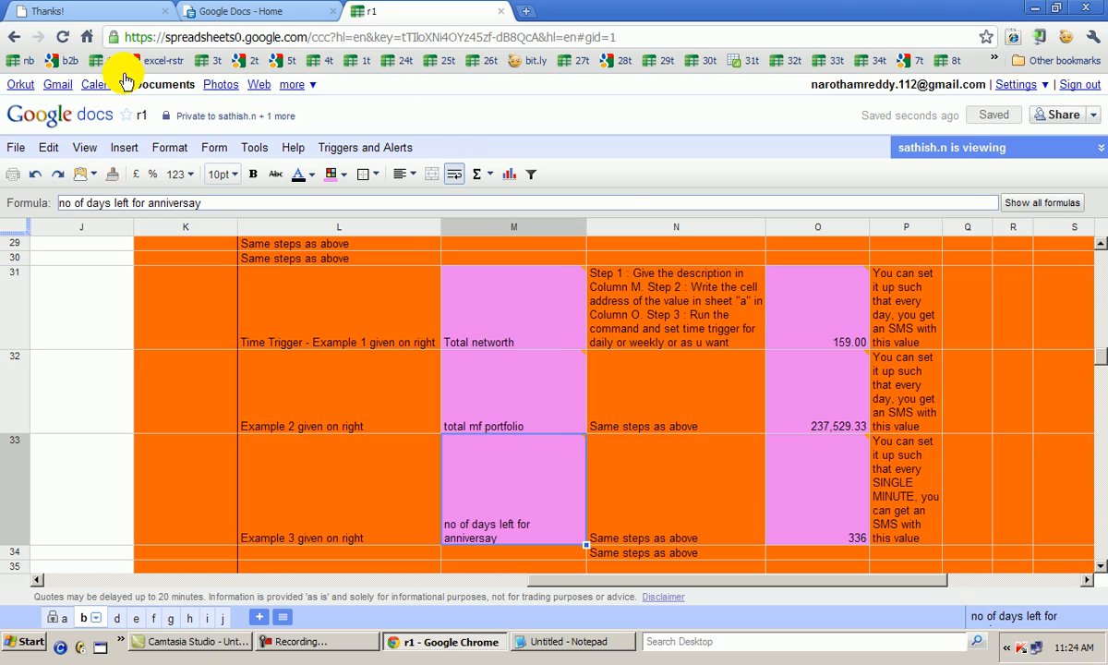
Open Google Calendar in Day view for 29 Mar 2011 and examine the events the triggers script created
left_click(96, 87)
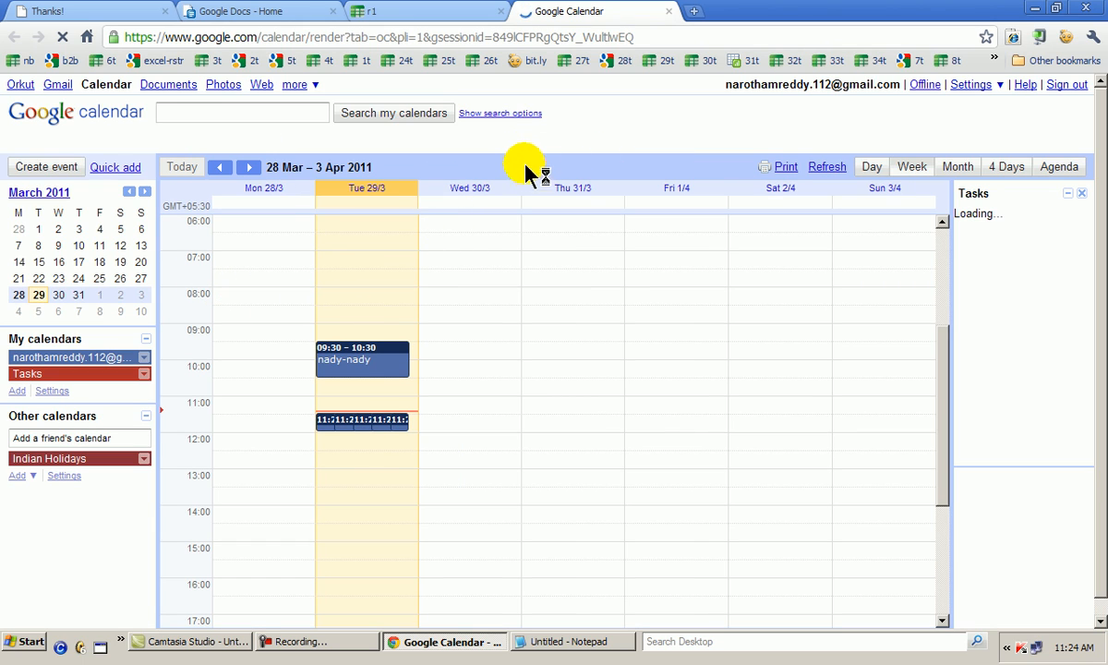
left_click(868, 167)
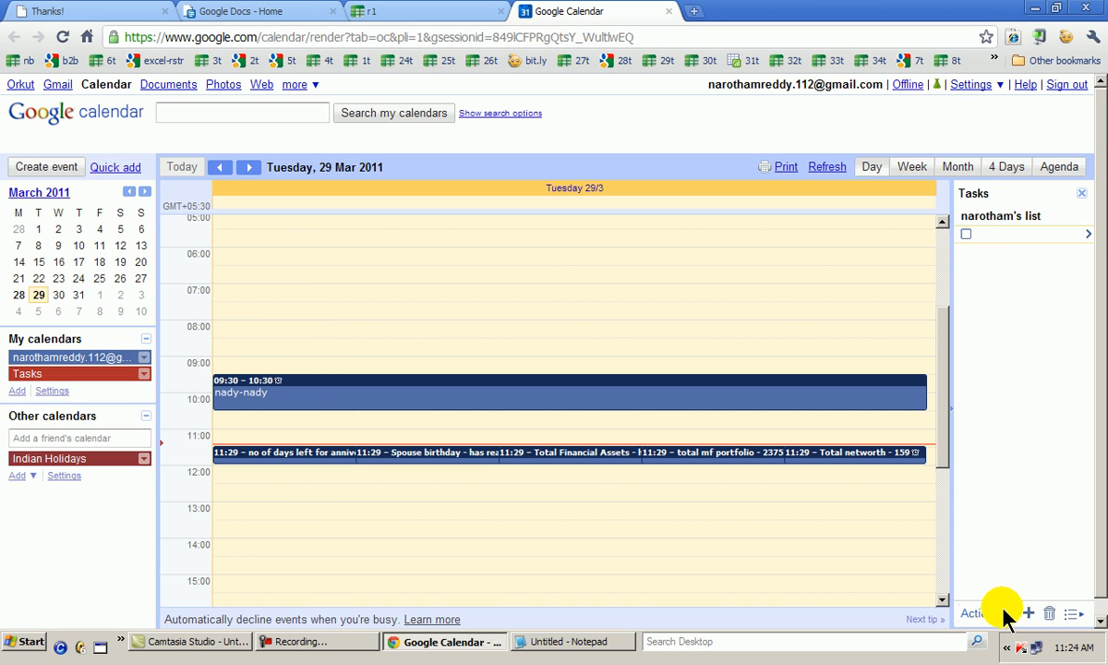
scroll(950, 592, "down", 5)
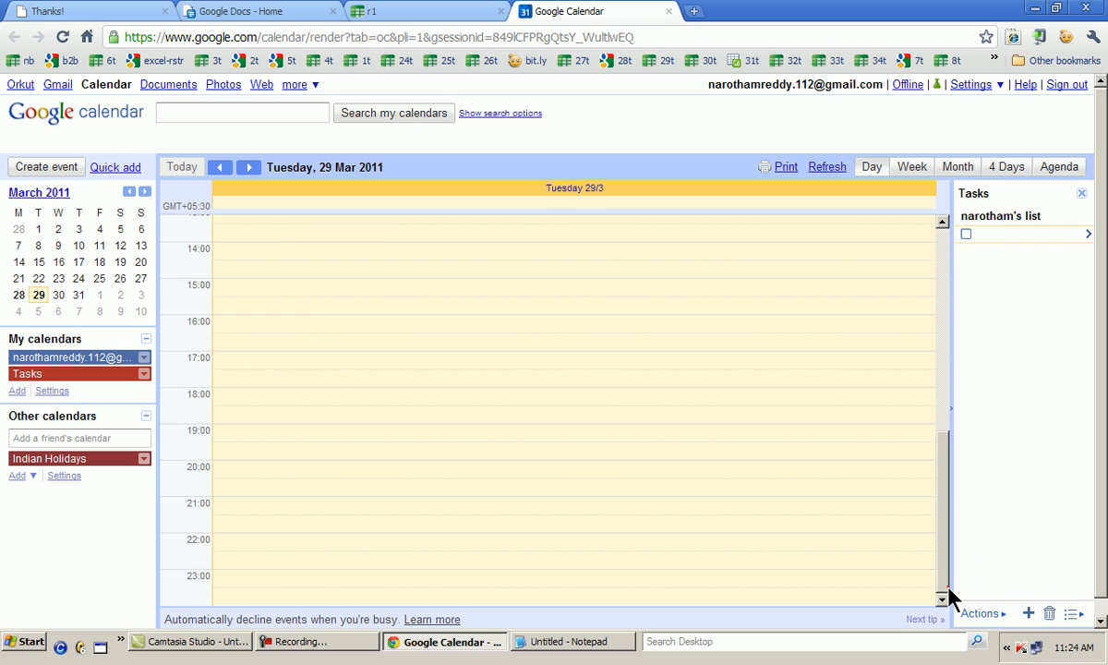
scroll(947, 515, "up", 3)
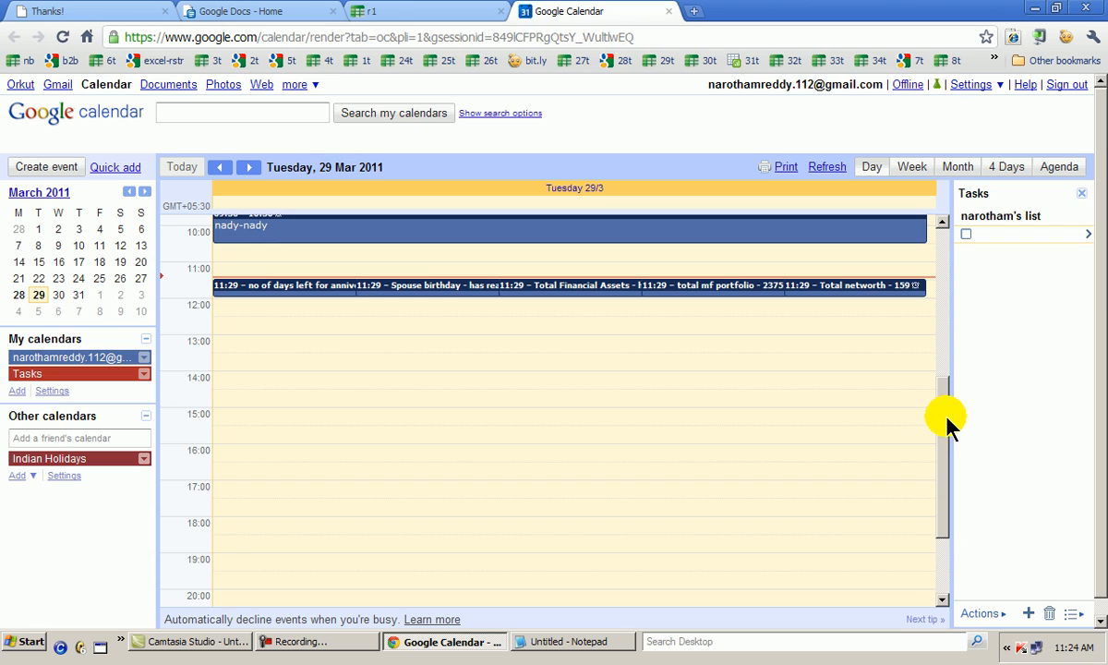
scroll(947, 422, "up", 5)
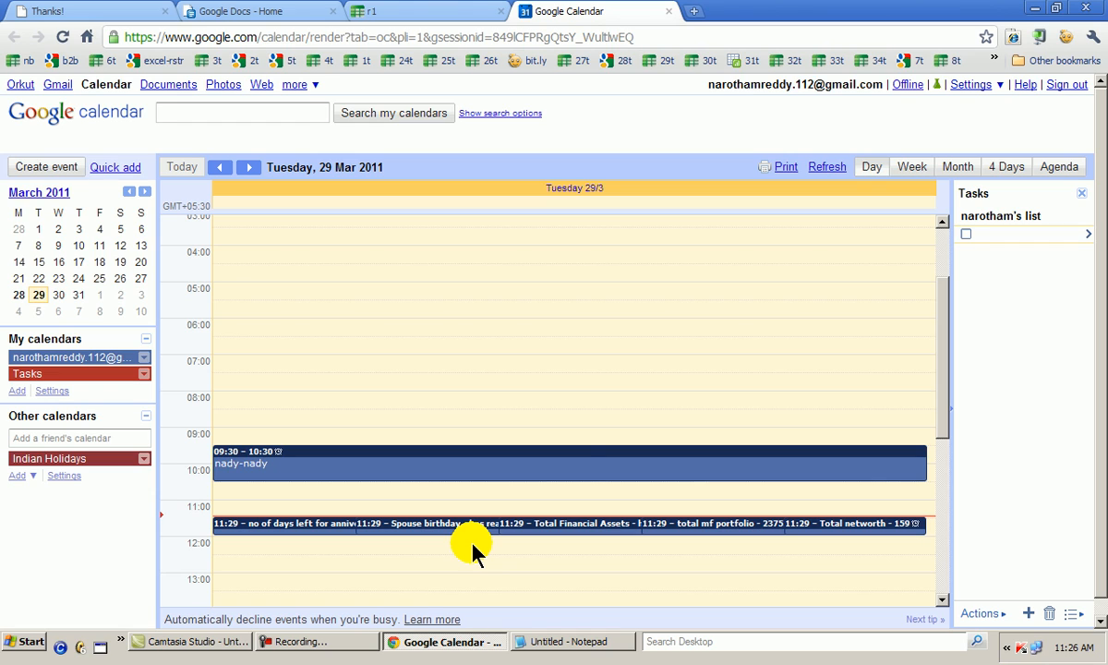
Open the primary calendar's notification settings and examine its default SMS event reminders
left_click(970, 84)
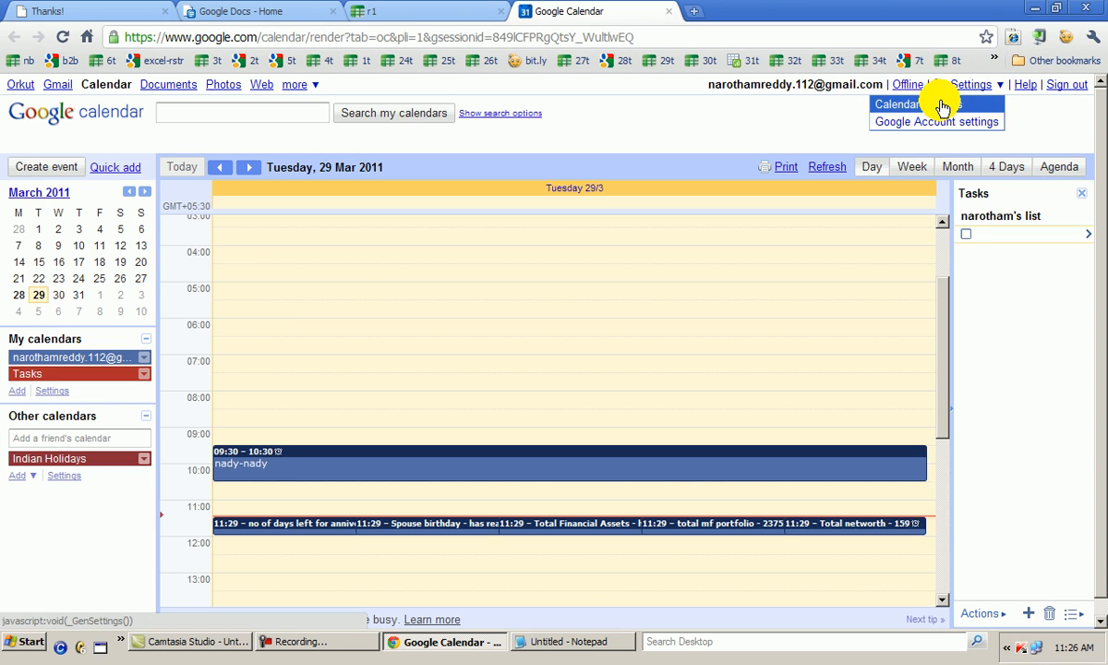
left_click(941, 105)
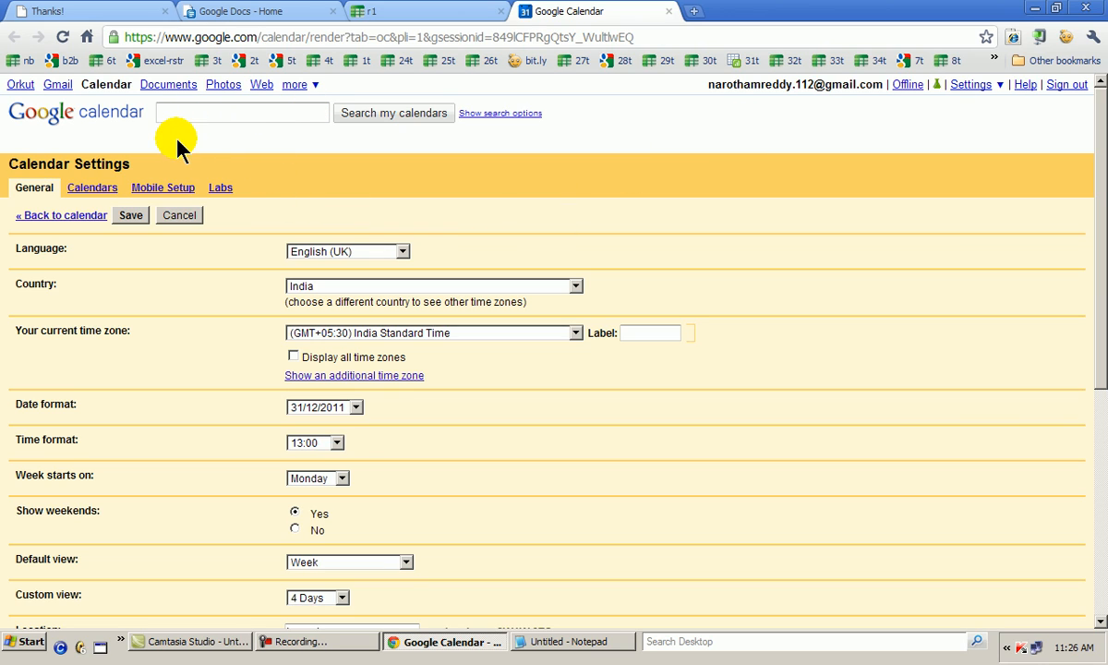
left_click(92, 187)
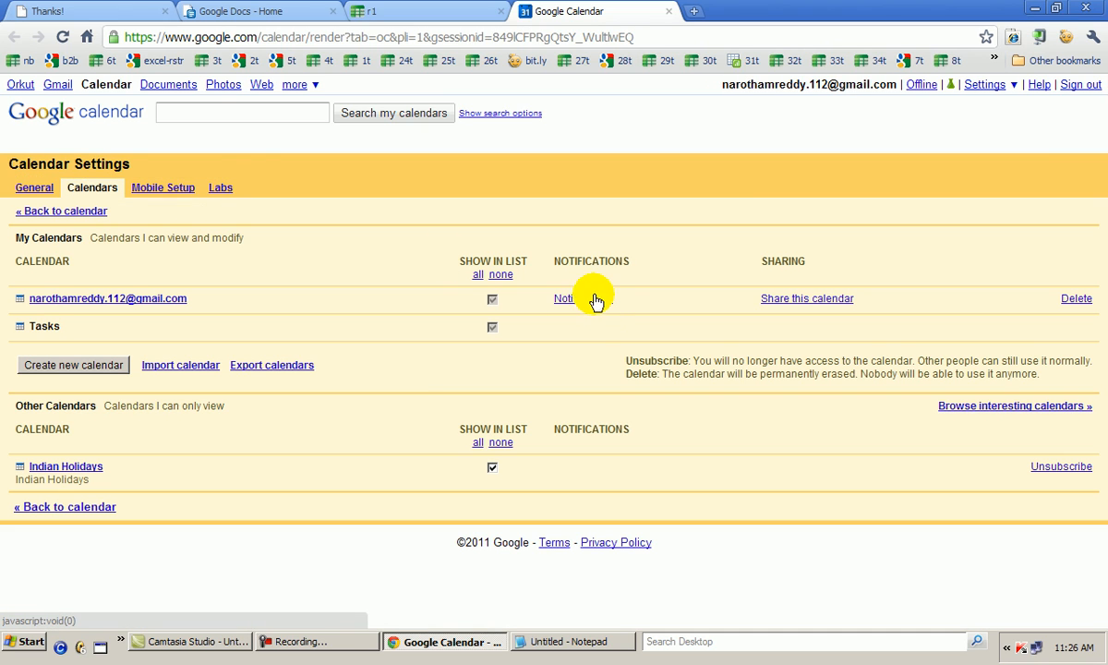
left_click(591, 298)
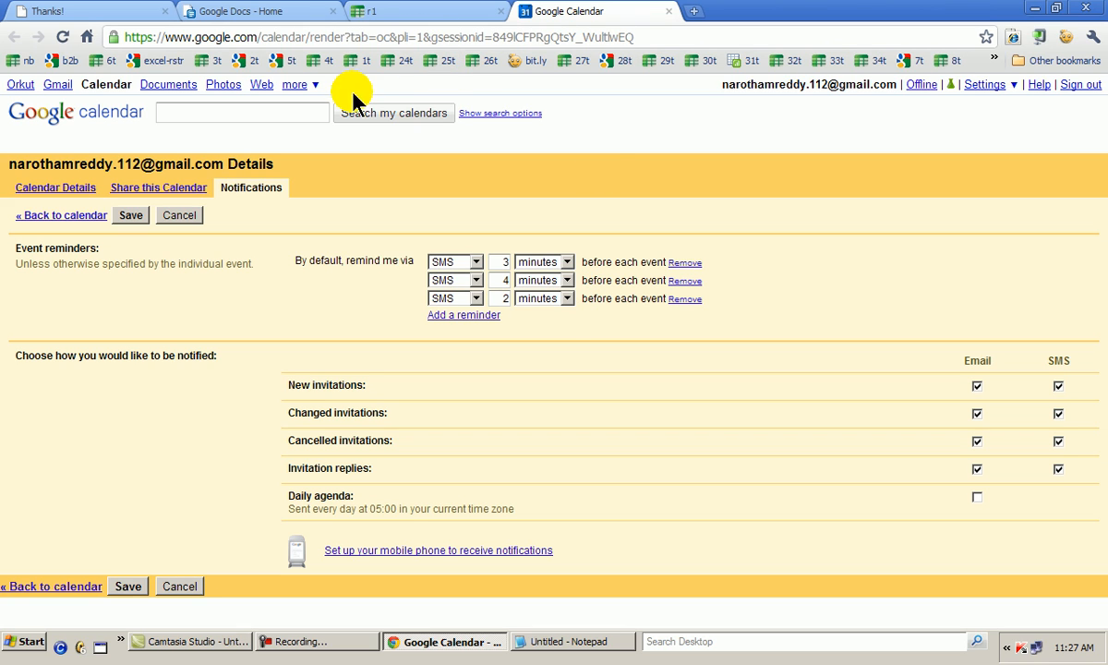
Return to the r1 spreadsheet and open its script editor
left_click(374, 11)
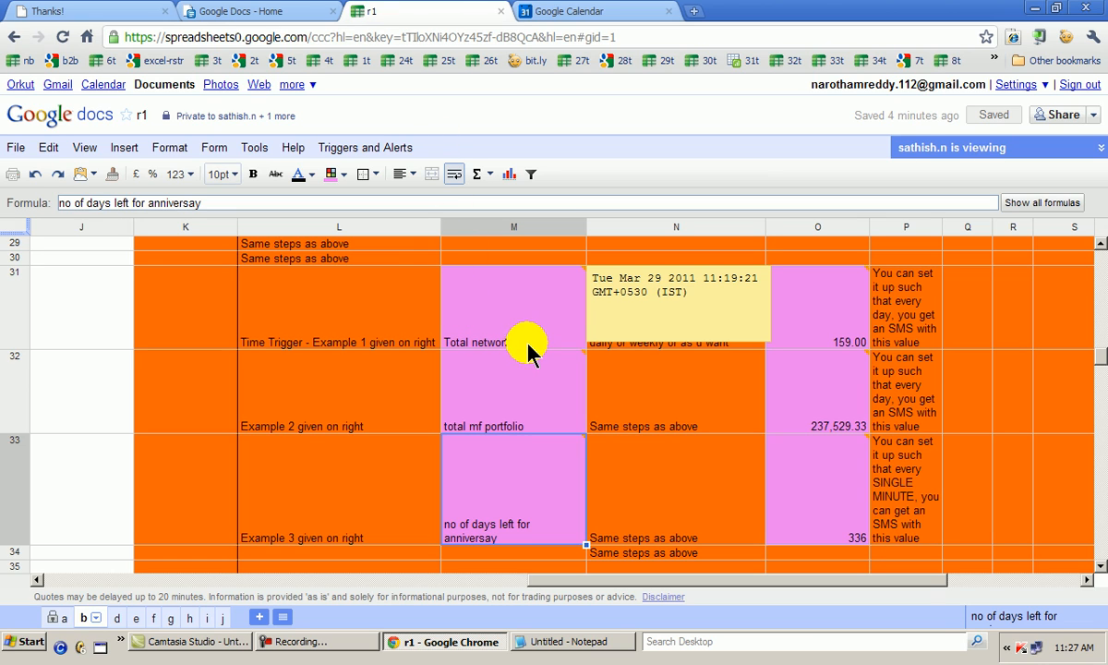
left_click(257, 148)
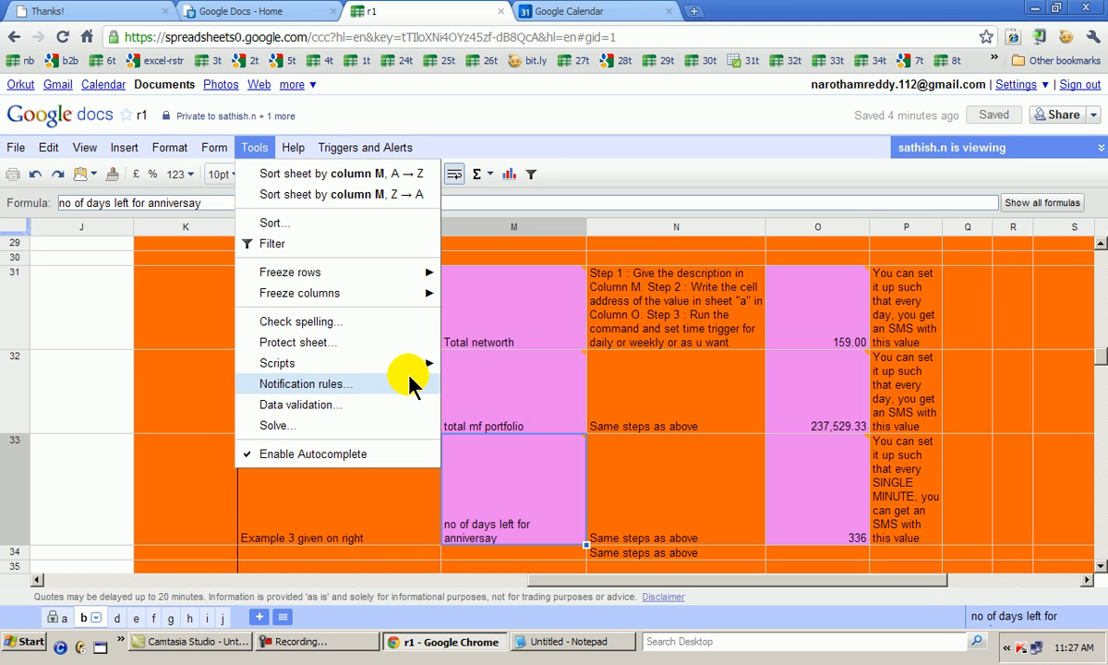
mouse_move(401, 361)
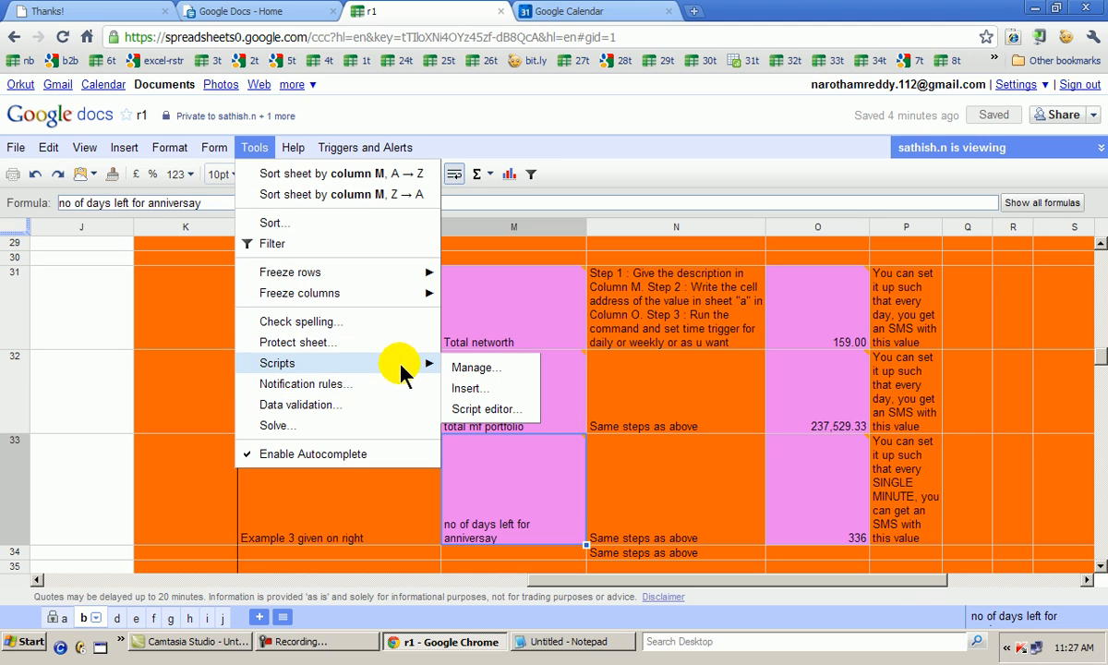
left_click(471, 410)
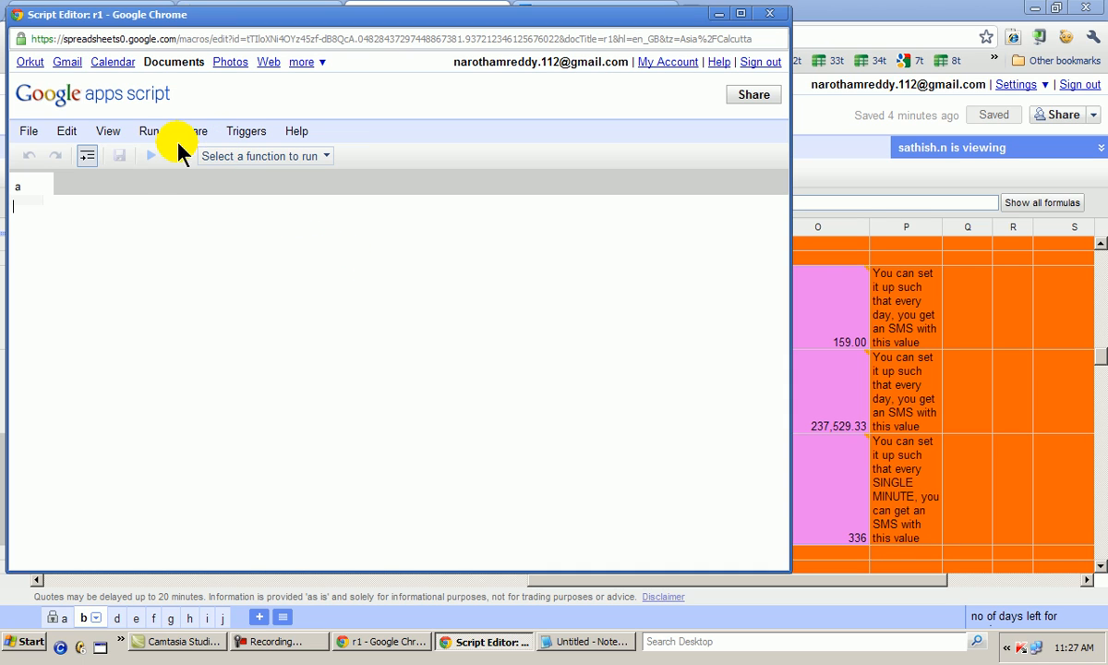
Add a new trigger to the current script that runs function a
left_click(252, 131)
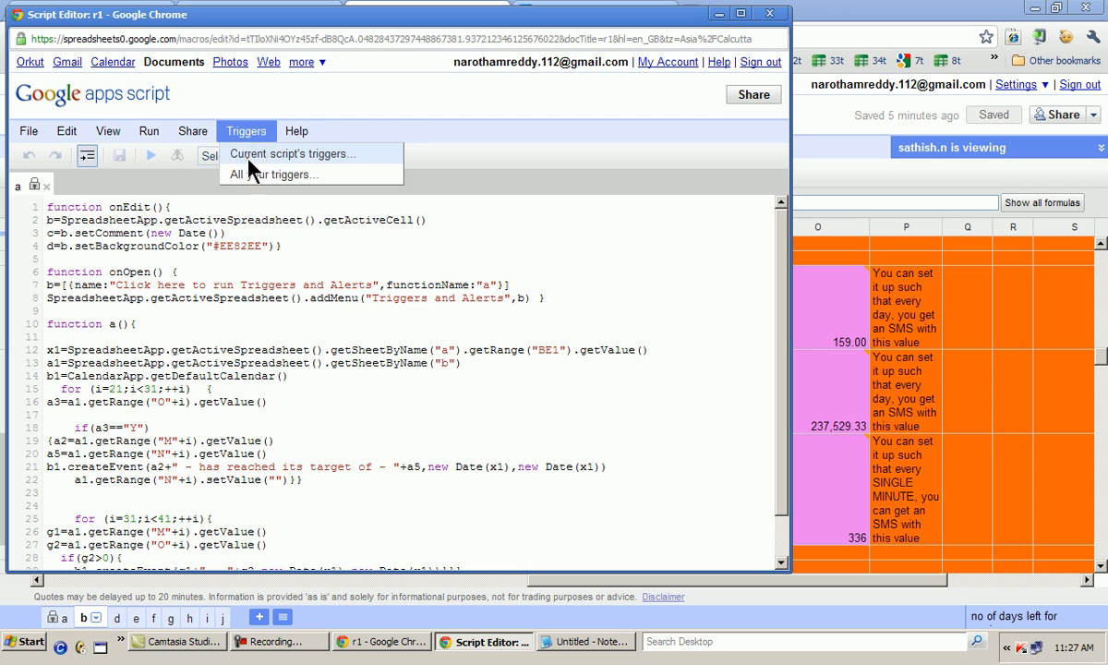
left_click(247, 159)
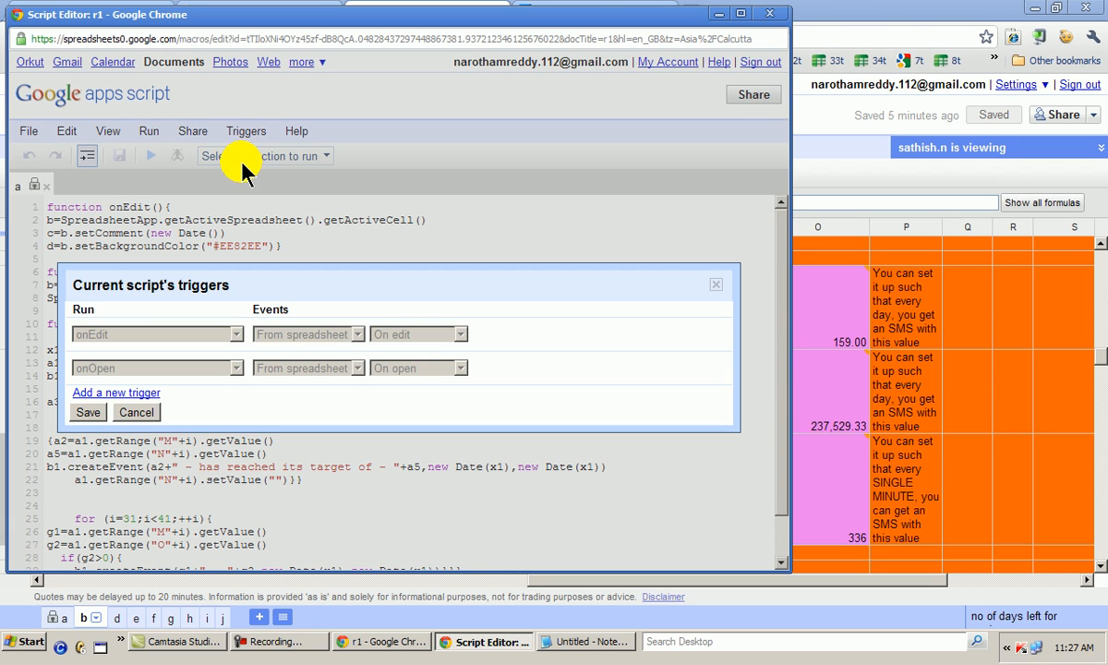
left_click(138, 391)
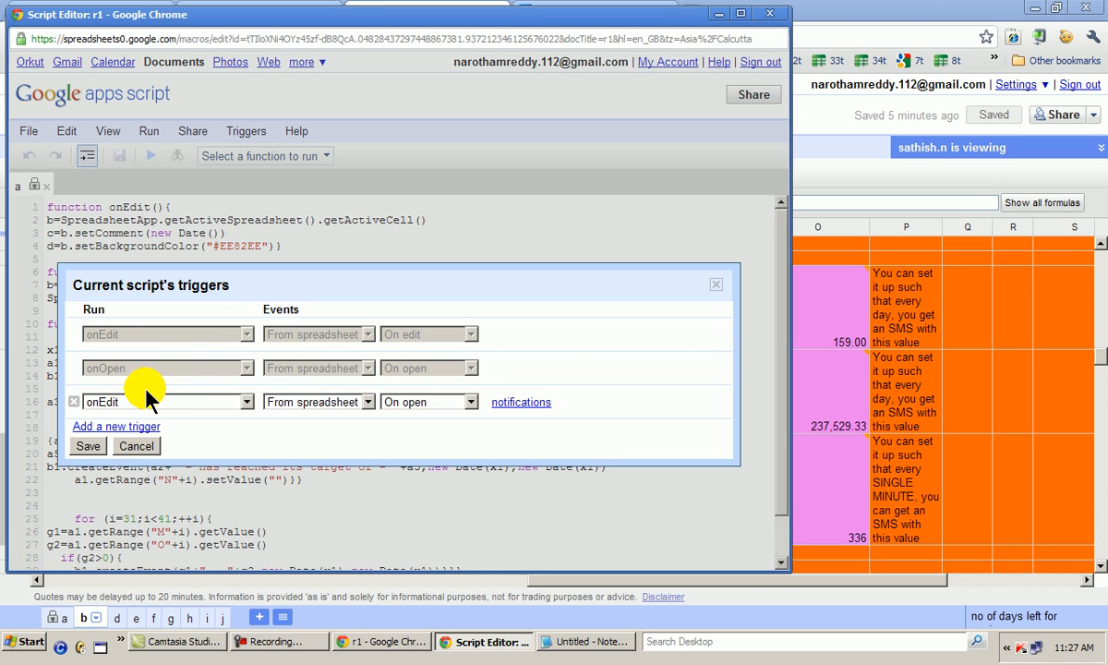
left_click(144, 399)
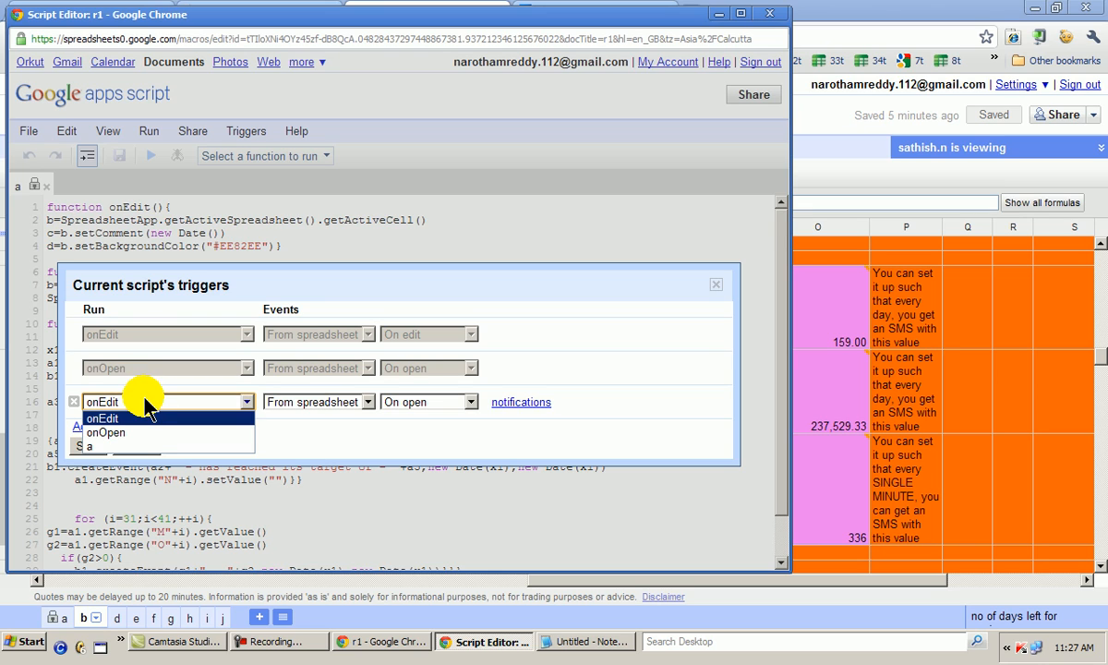
left_click(93, 446)
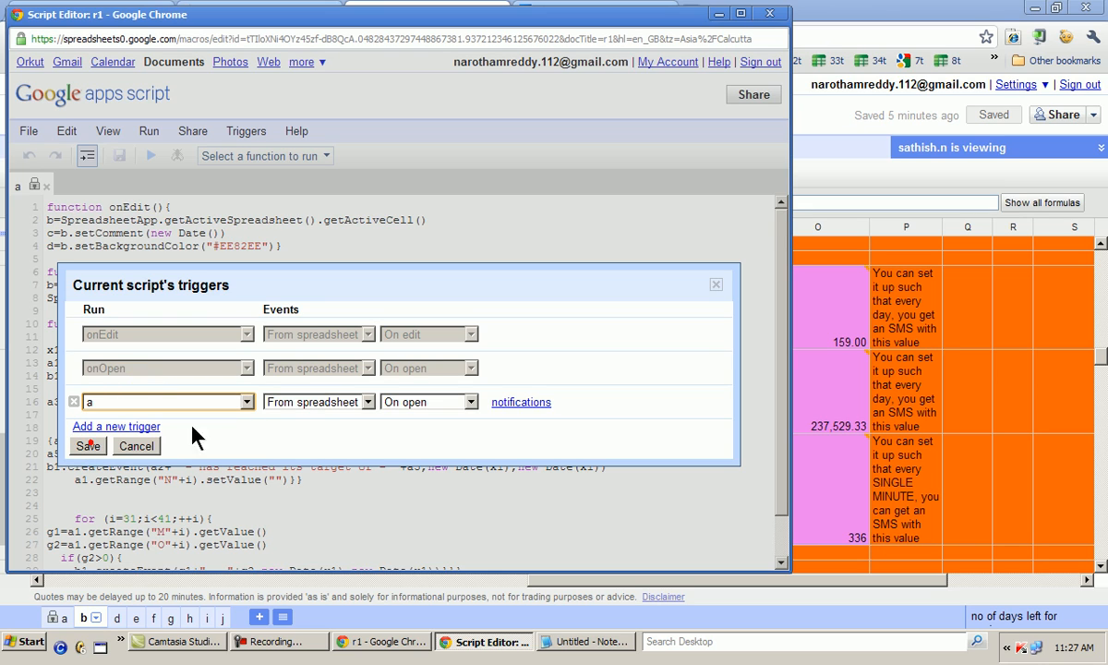
Make the new trigger a time-driven day timer for 8am to 9am, save it, and close the script editor
left_click(356, 404)
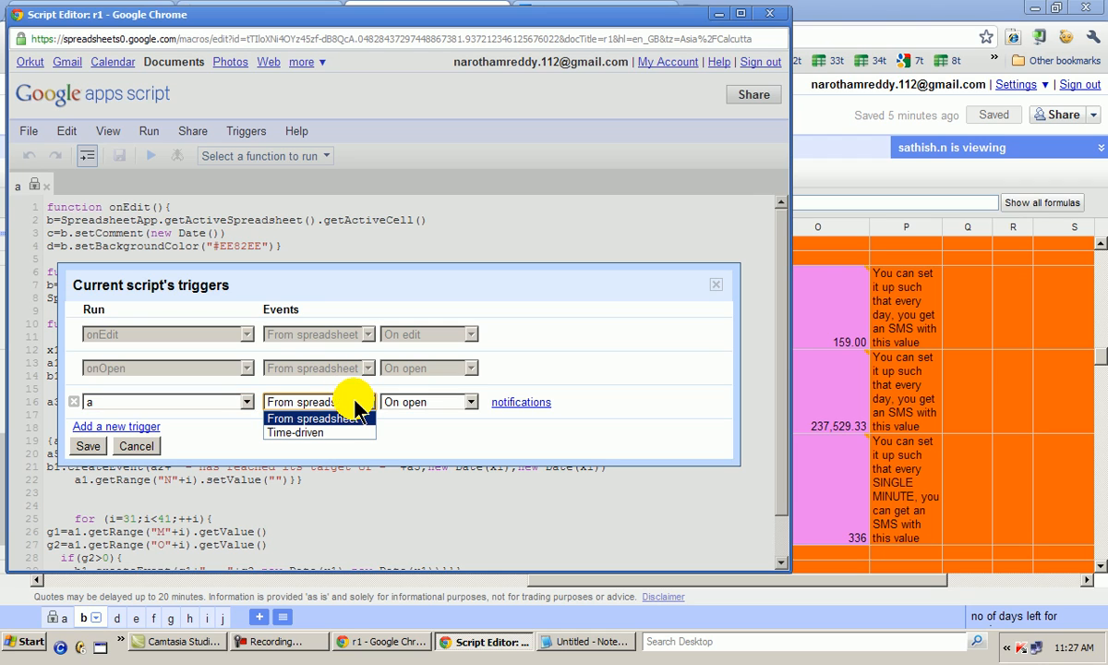
left_click(294, 432)
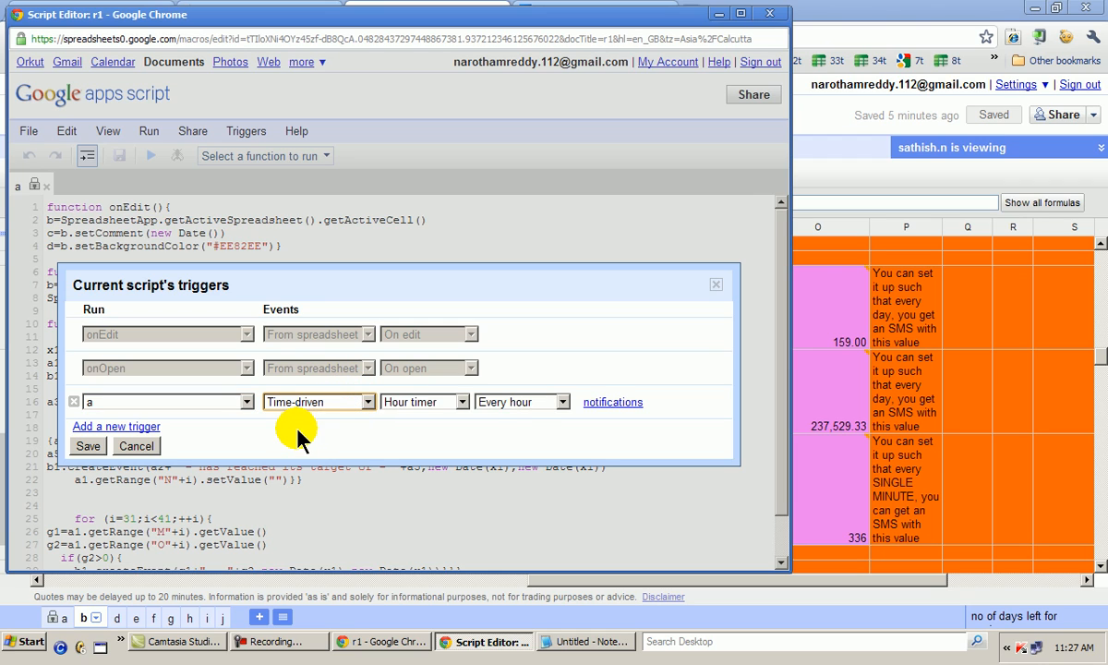
left_click(459, 399)
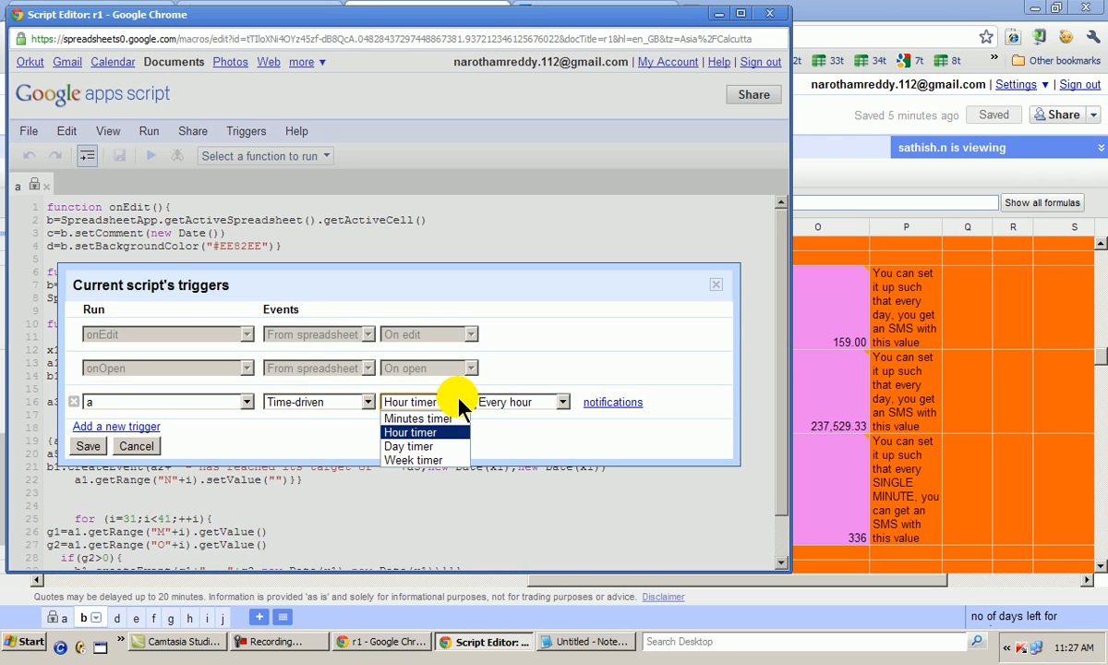
left_click(436, 446)
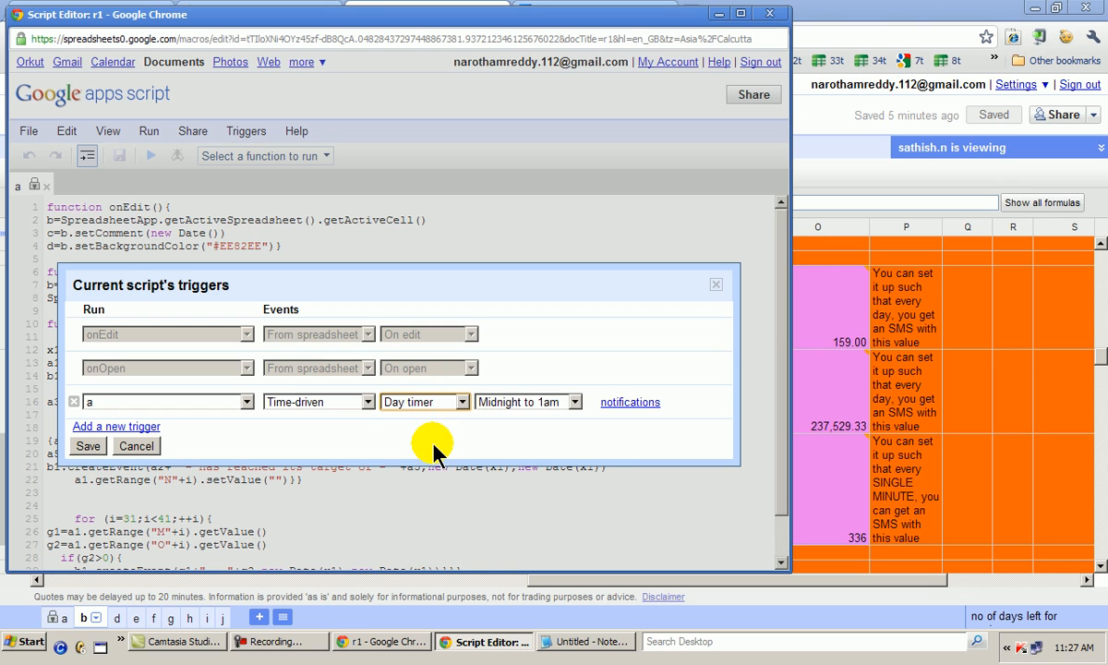
left_click(577, 399)
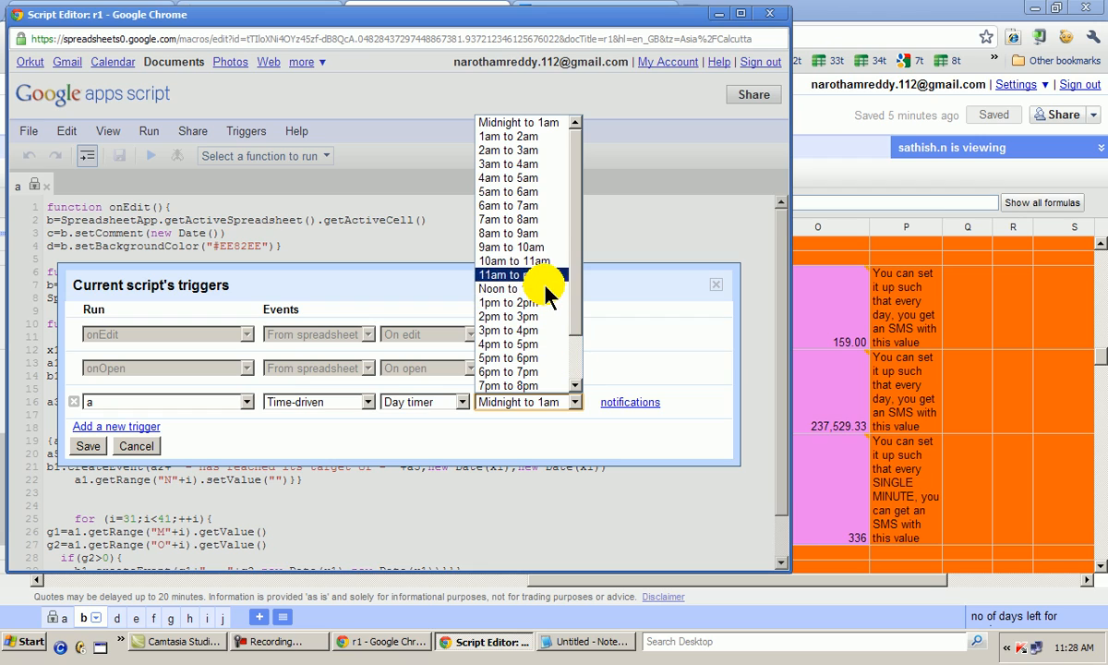
left_click(540, 241)
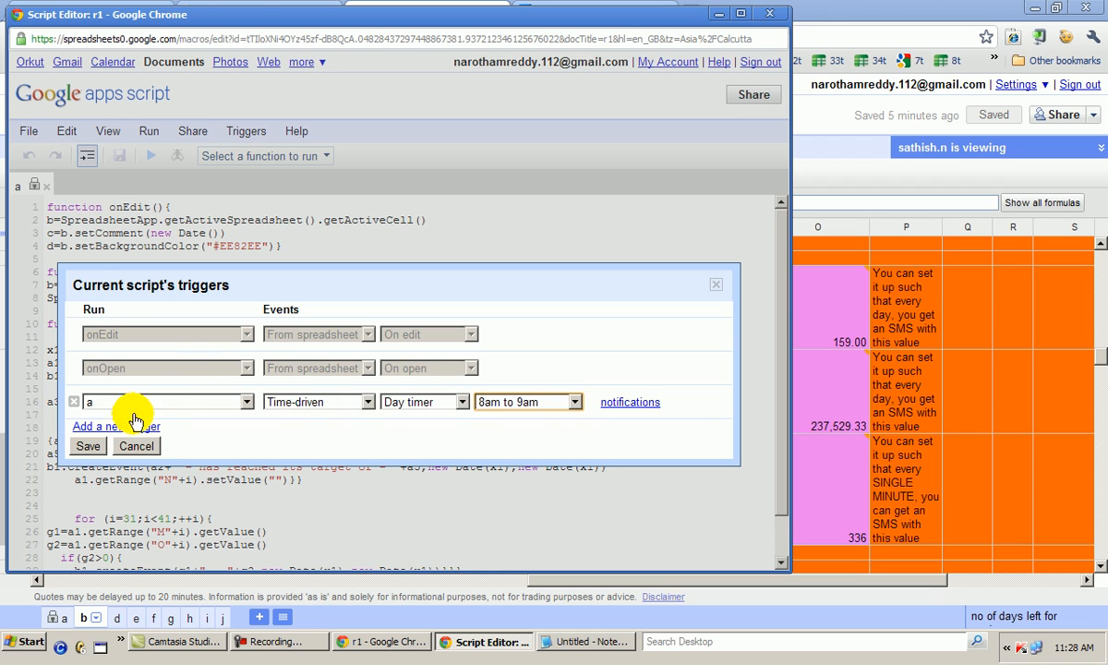
left_click(88, 445)
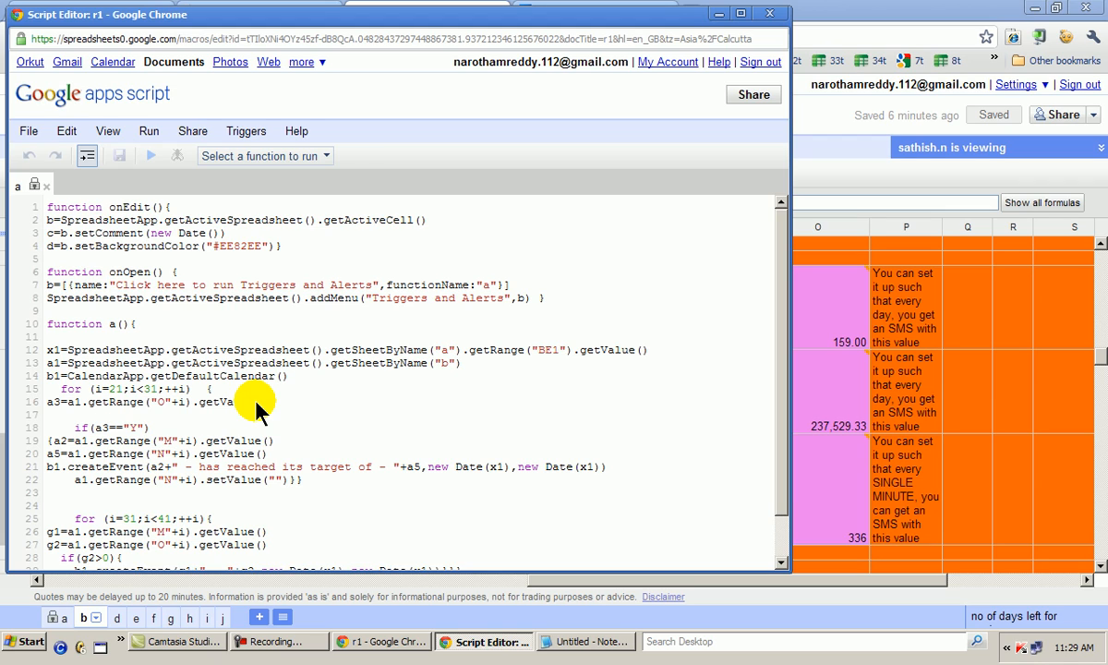
left_click(773, 14)
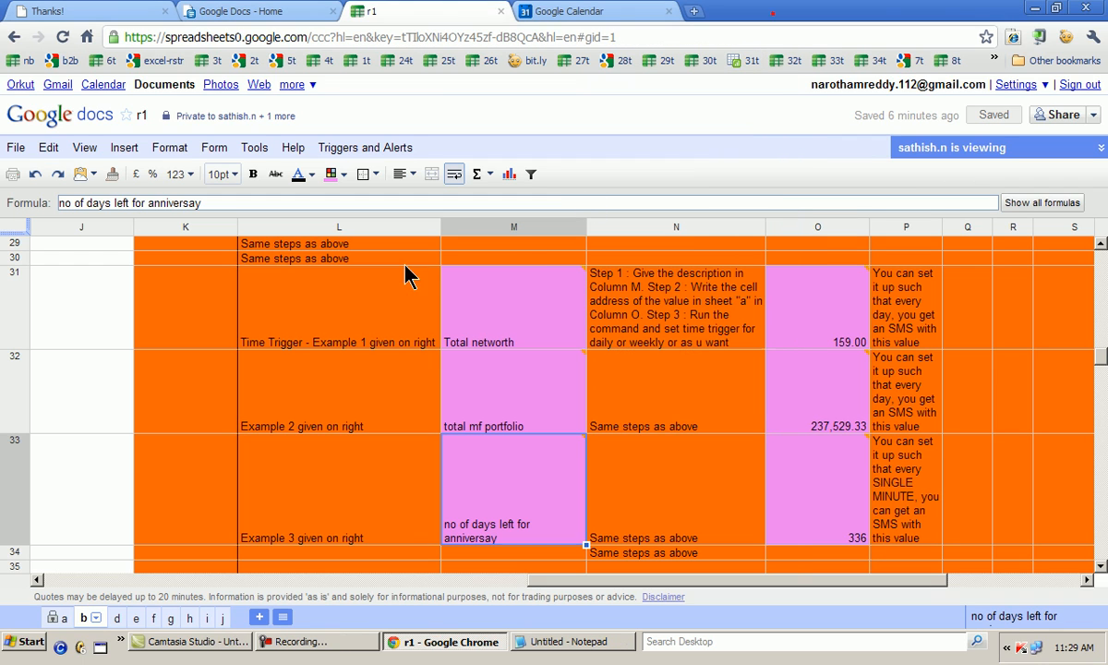
Review the trigger setup instructions and the event trigger examples on sheet b
mouse_move(488, 297)
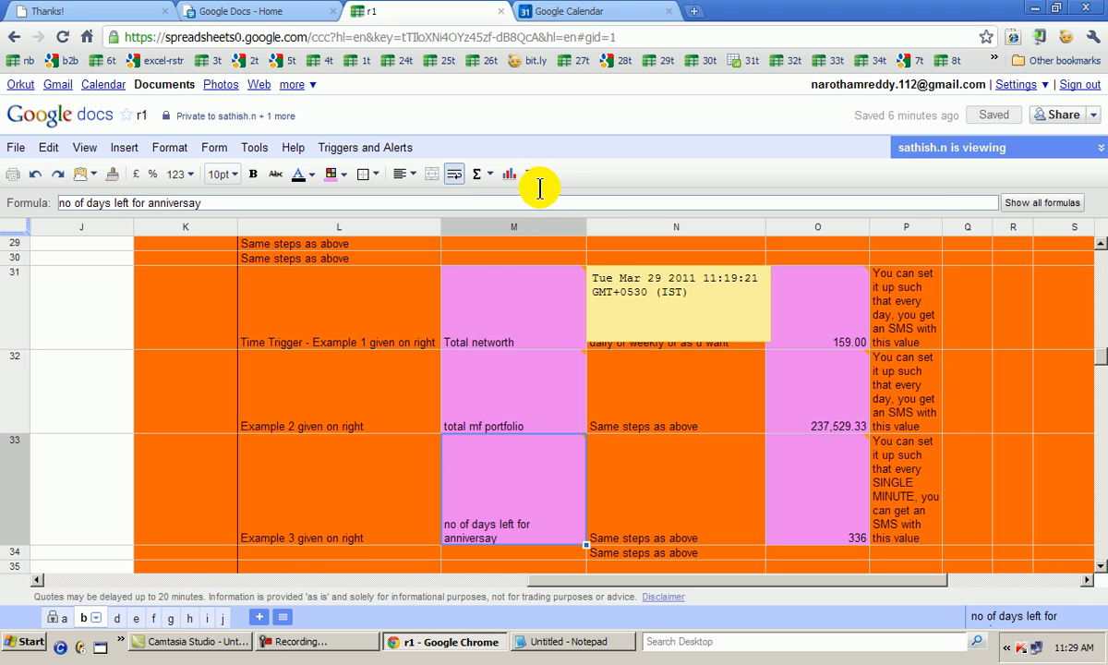
scroll(753, 369, "up", 5)
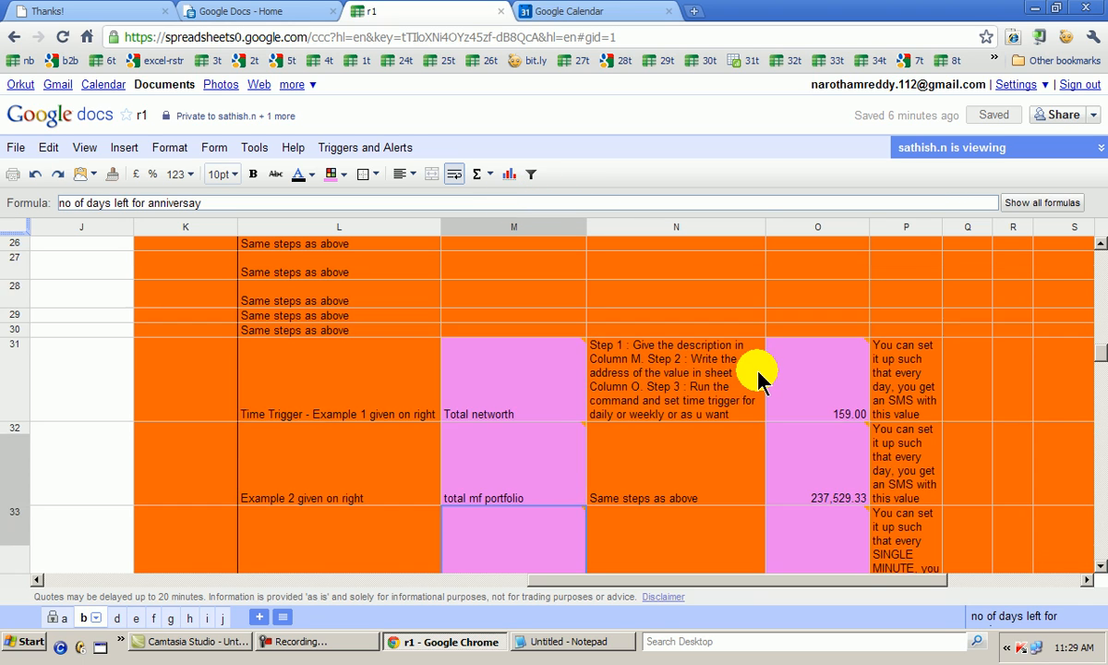
scroll(741, 365, "up", 5)
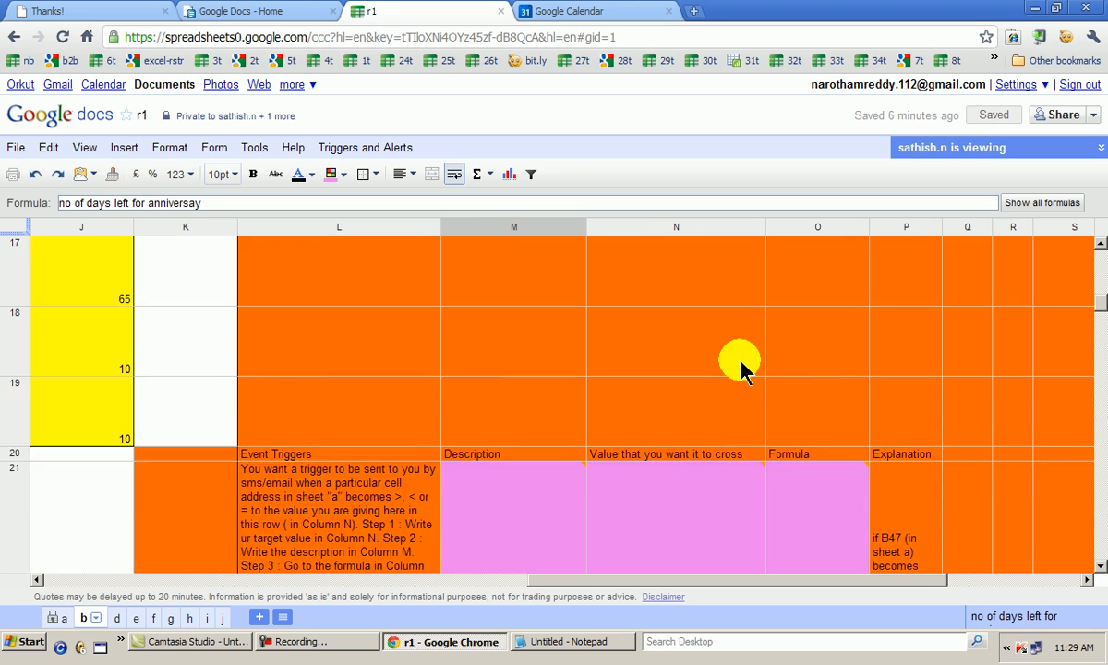
scroll(734, 360, "up", 5)
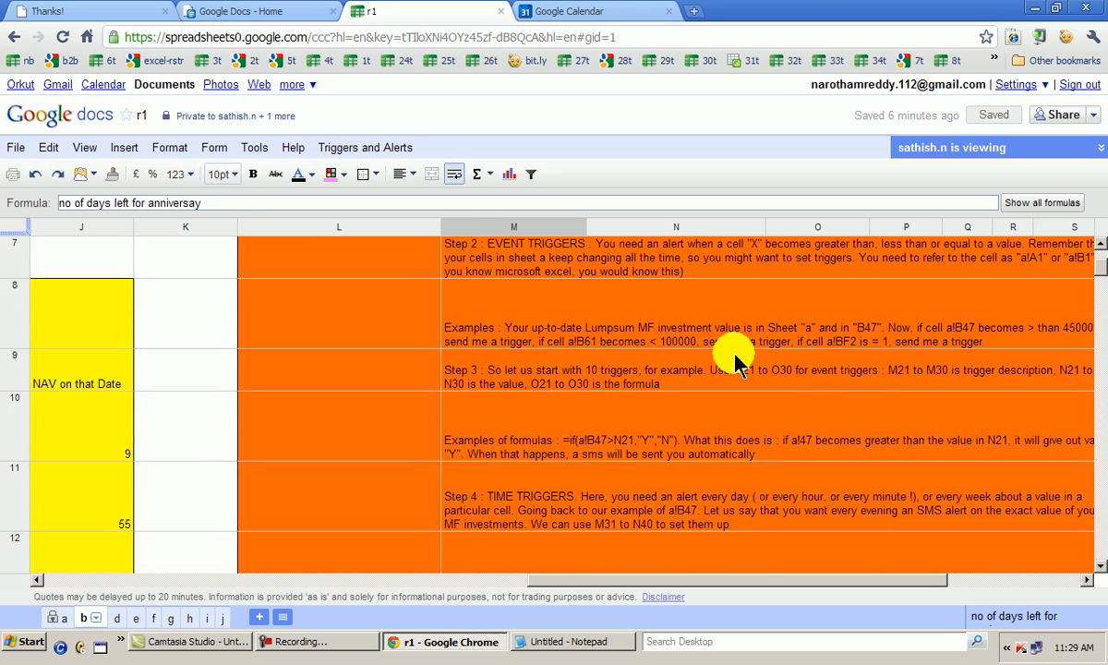
scroll(734, 360, "down", 4)
scroll(735, 354, "down", 6)
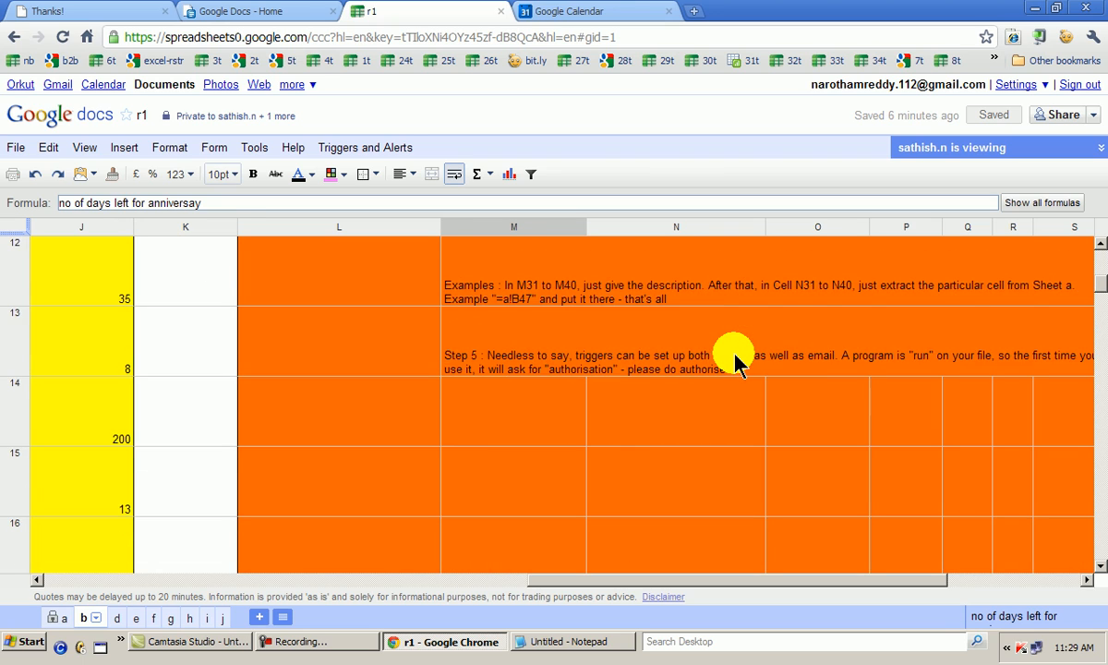
scroll(736, 360, "down", 3)
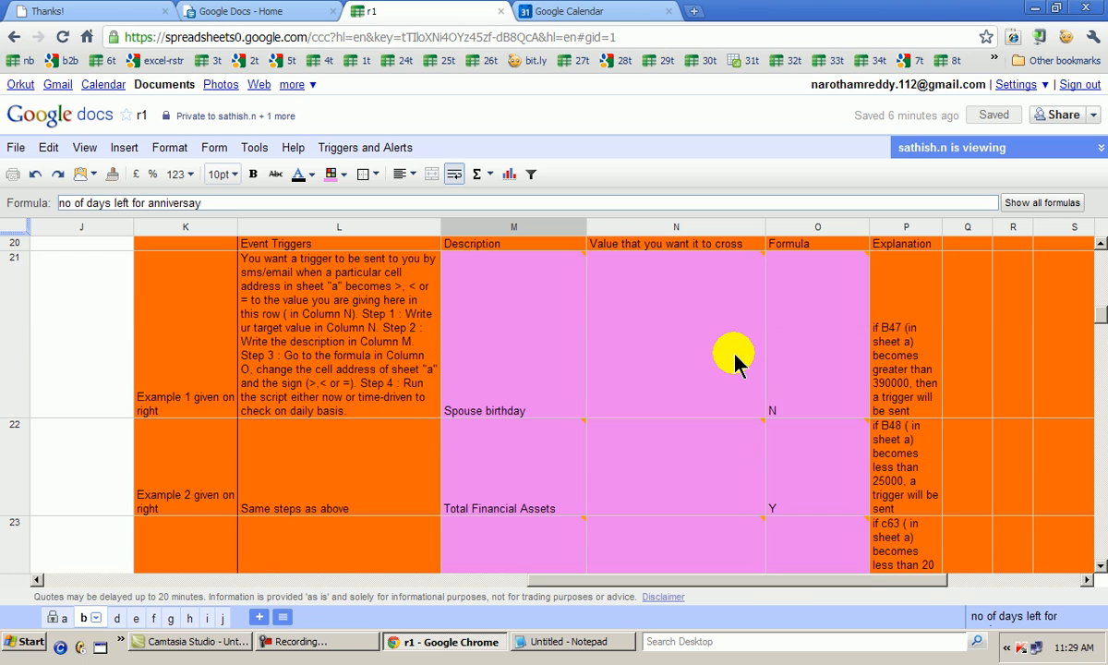
mouse_move(735, 360)
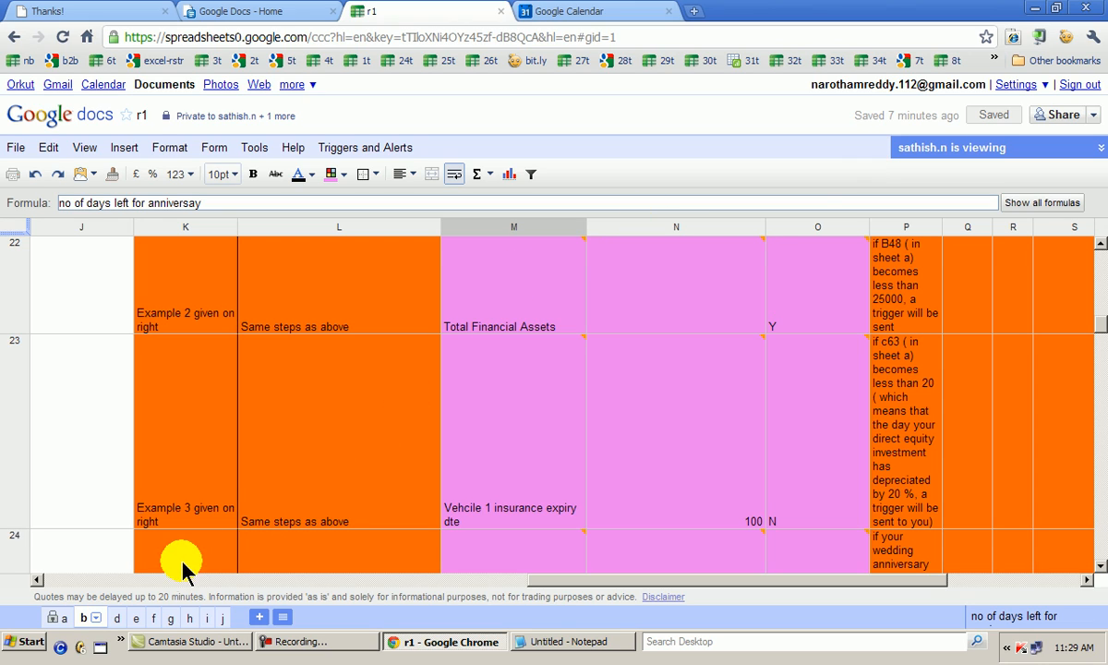
Open sheet e and read through the file summary in column A, returning to its heading
left_click(135, 617)
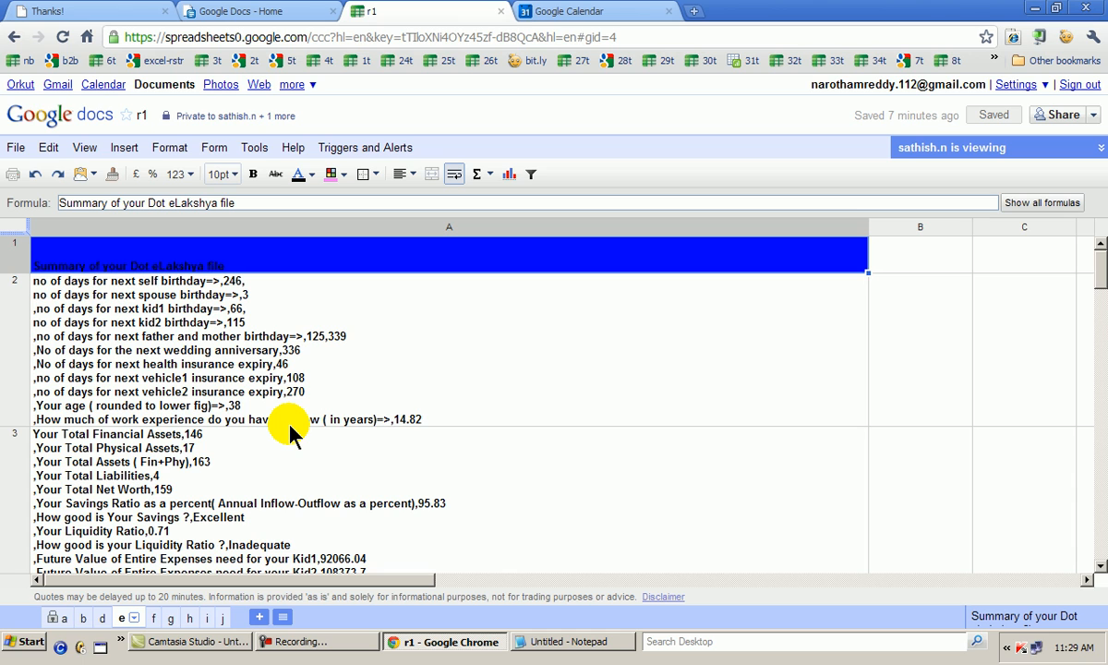
key("Down")
key("Down")
key("Down")
key("Down")
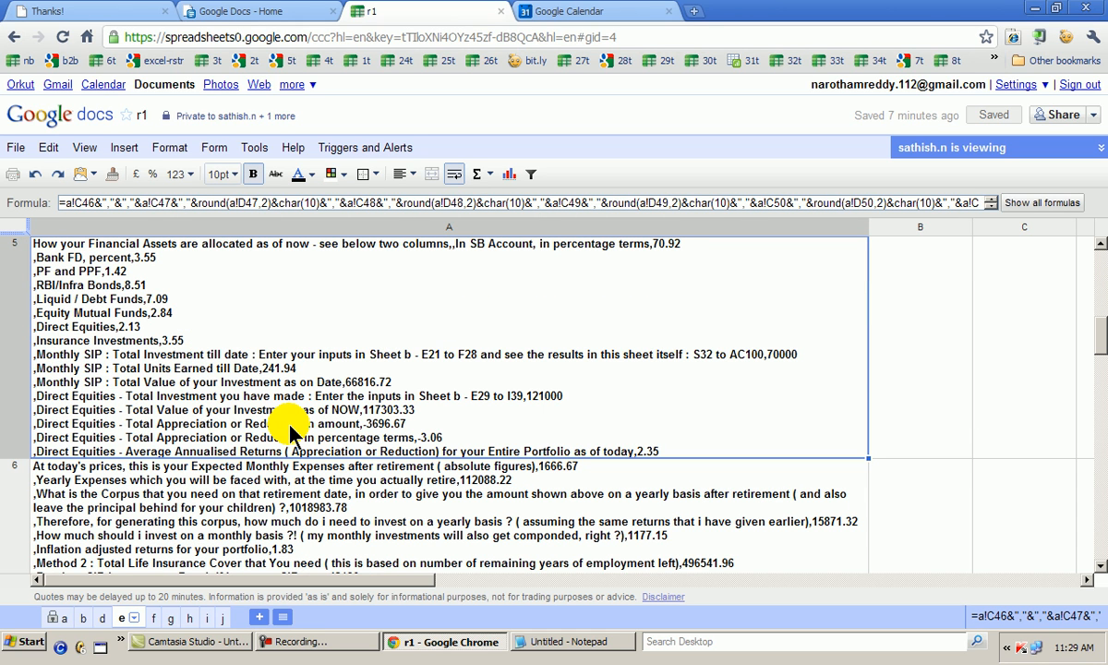
key("Down")
key("Down")
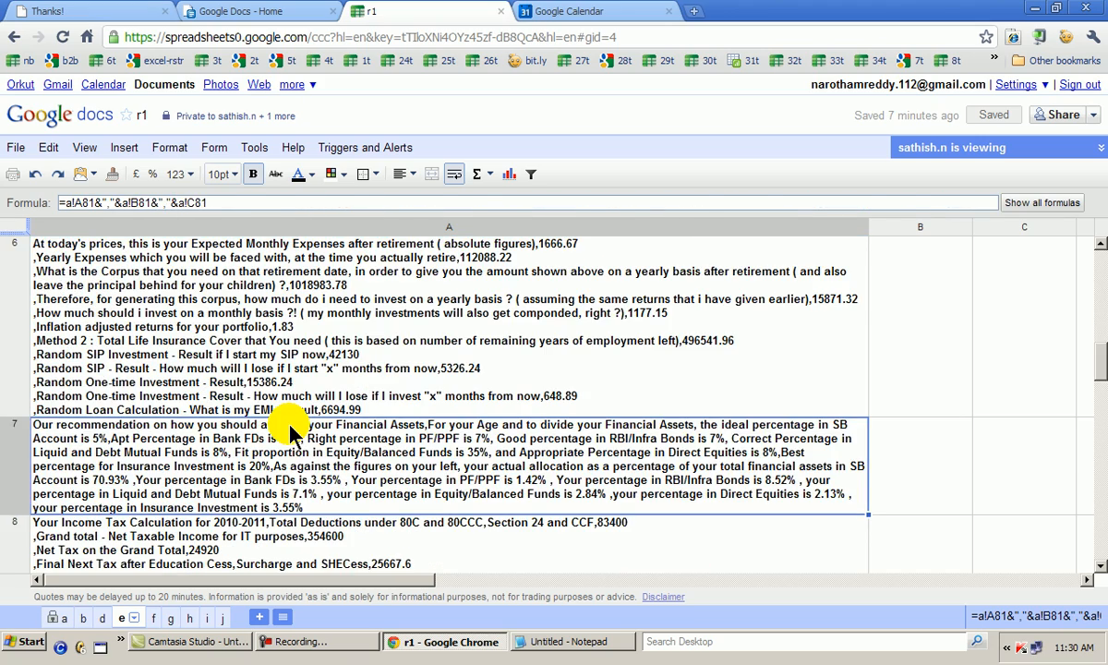
key("Down")
key("Down")
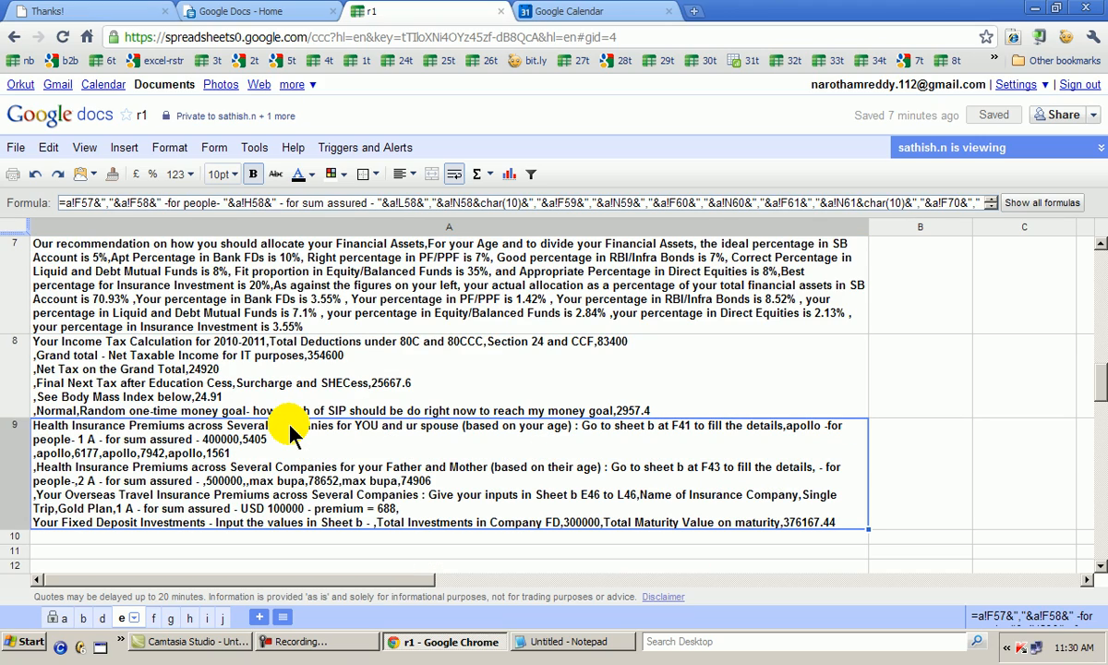
key("Up")
key("Up")
key("Up")
key("Up")
key("Up")
key("Up")
key("Up")
key("Up")
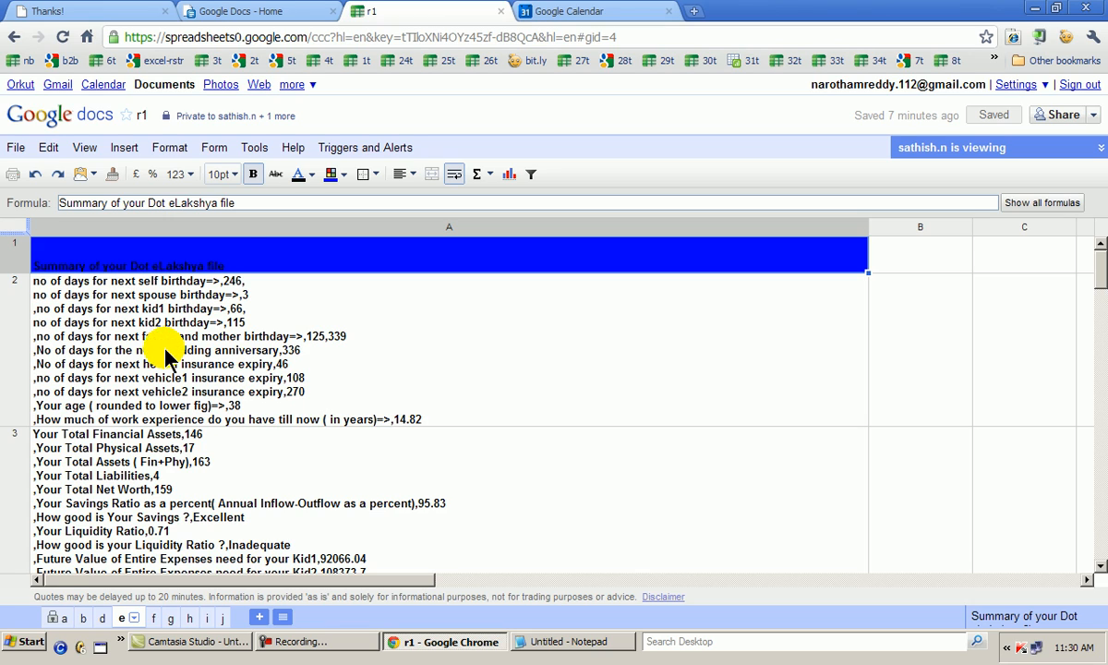
Open sheet b and read through the input rows in column A down to the last annual income tax figures
left_click(85, 625)
left_click(85, 515)
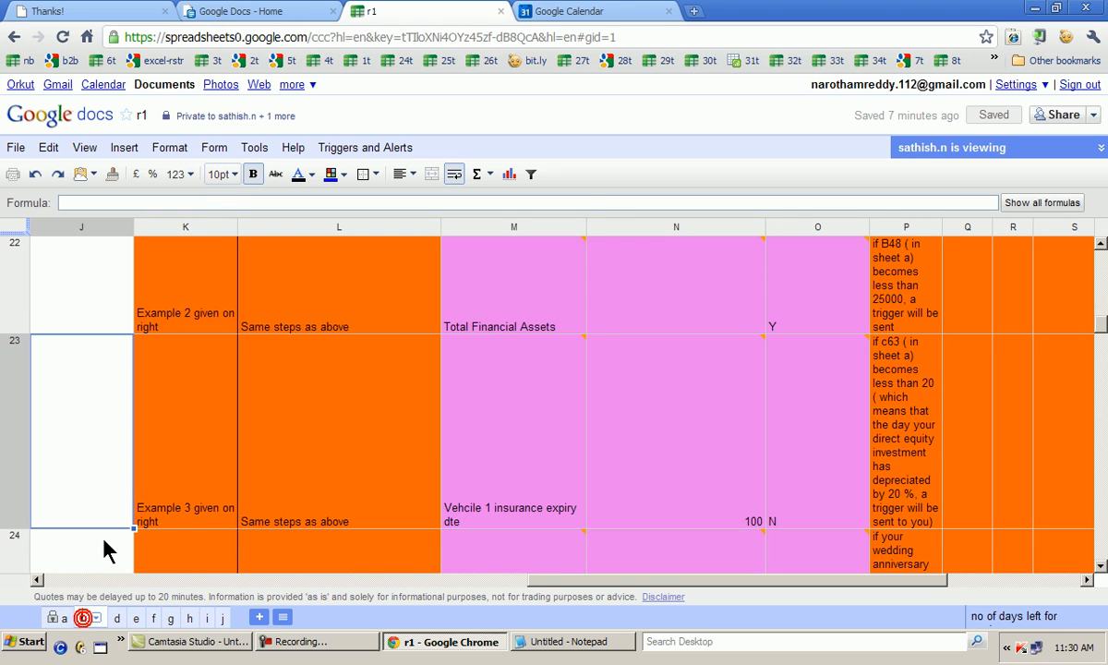
key("Left")
key("Left")
key("Left")
key("Left")
key("Left")
key("Left")
key("Left")
key("Left")
key("Left")
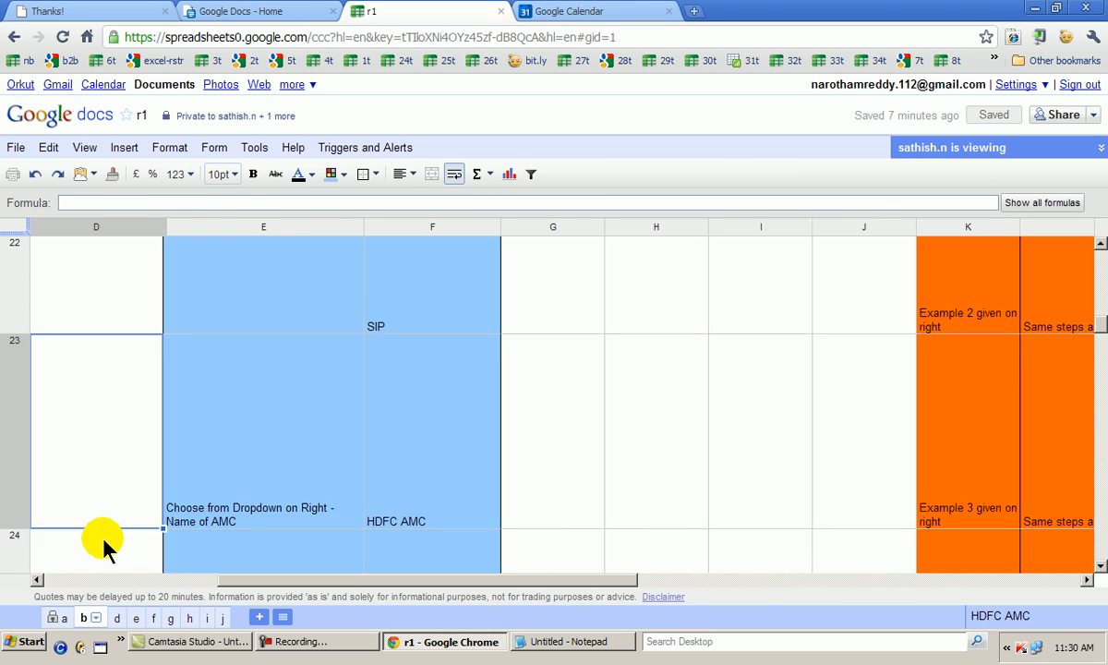
key("Down")
key("Down")
key("Down")
key("Down")
key("Down")
key("Down")
key("Down")
key("Down")
key("Down")
key("Down")
key("Down")
key("Down")
key("Down")
key("Down")
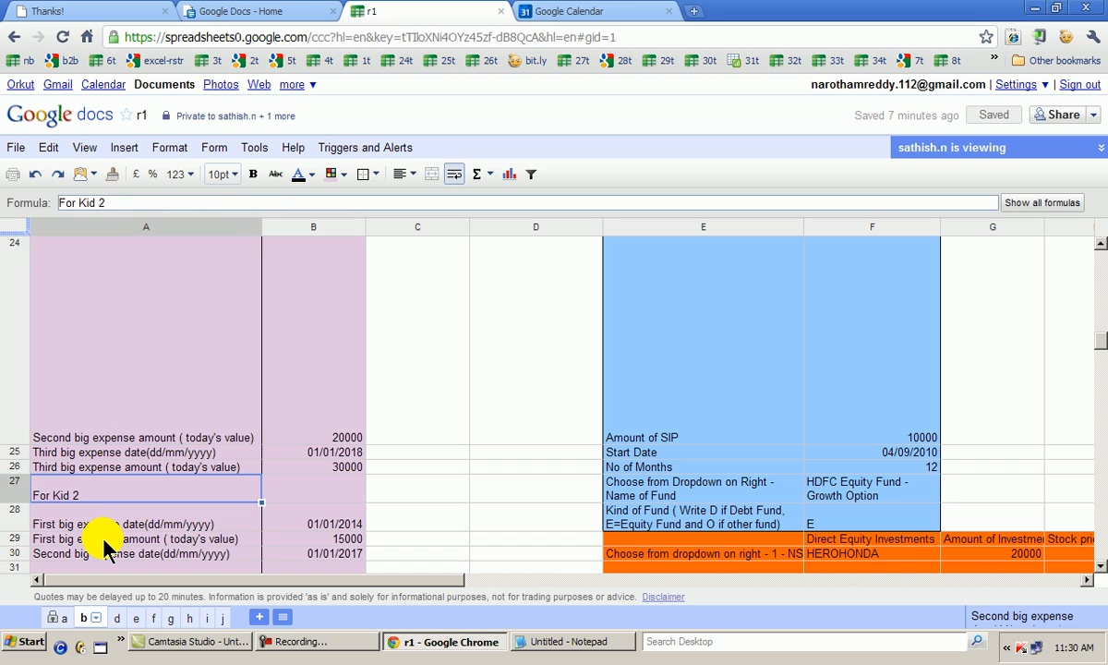
key("Down")
key("Down")
key("Down")
key("Down")
key("Down")
key("Down")
key("Down")
key("Down")
key("Down")
key("Down")
key("Down")
key("Down")
key("Down")
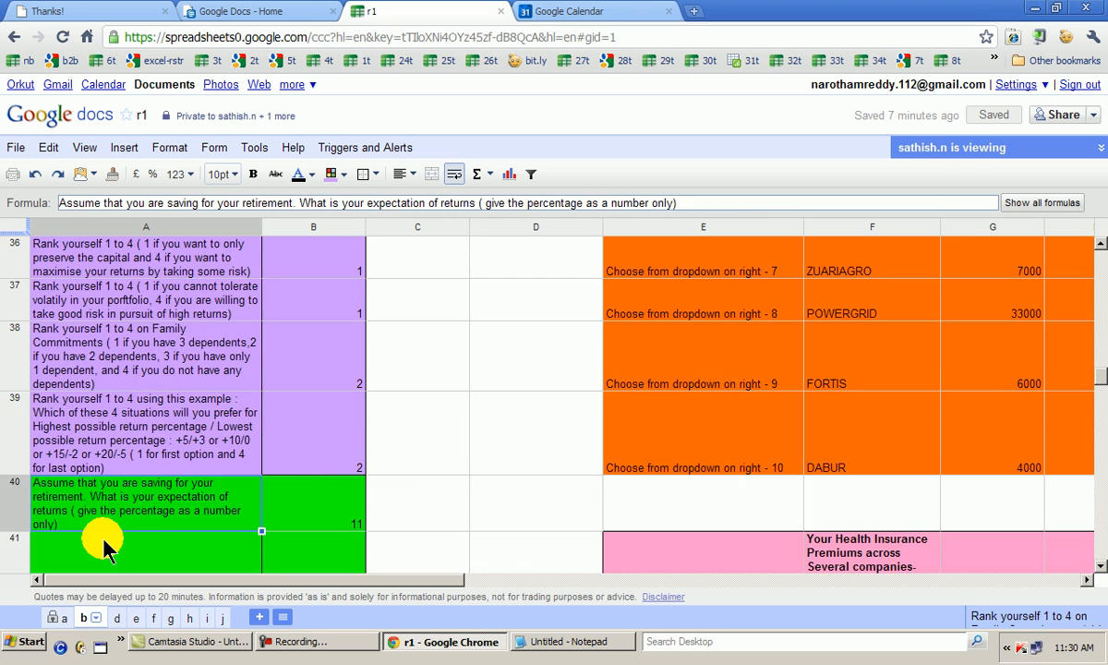
key("Down")
key("Down")
key("Down")
key("Down")
key("Down")
key("Down")
key("Down")
key("Down")
key("Down")
key("Down")
key("Down")
key("Down")
key("Down")
key("Down")
key("Down")
key("Down")
key("Down")
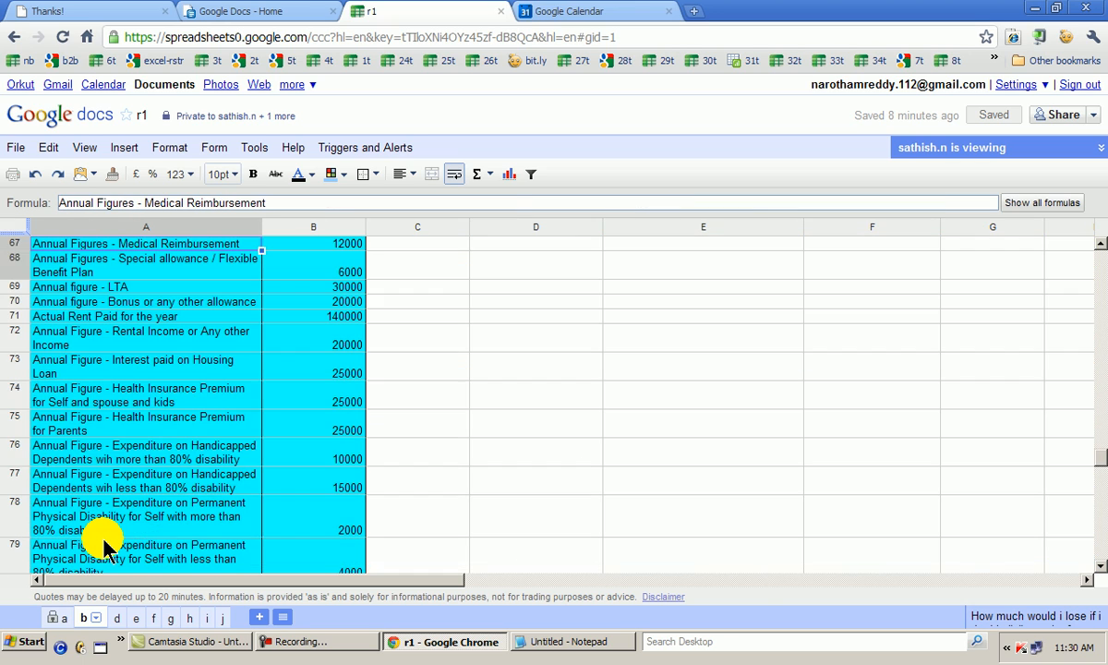
key("Down")
key("Down")
key("Down")
key("Down")
key("Down")
key("Down")
key("Down")
key("Down")
key("Down")
key("Down")
key("Down")
key("Down")
key("Down")
key("Down")
key("Down")
key("Down")
key("Down")
key("Down")
key("Down")
key("Down")
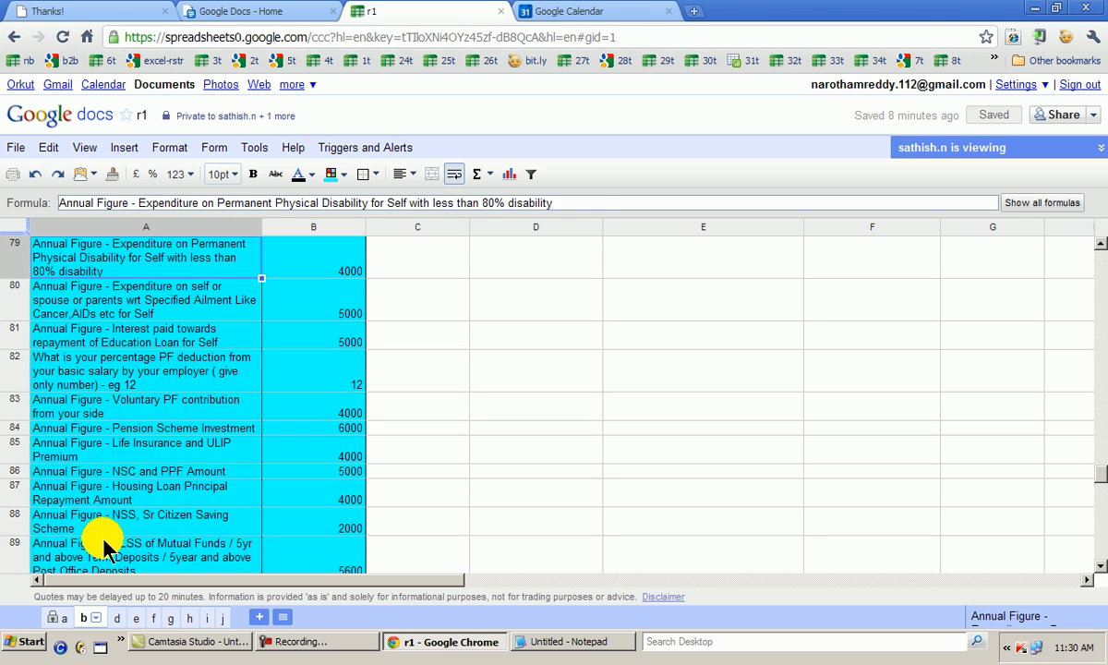
key("Down")
key("Down")
key("Down")
key("Down")
key("Down")
key("Down")
key("Down")
key("Down")
key("Down")
key("Down")
key("Down")
key("Down")
key("Down")
key("Down")
key("Down")
key("Down")
key("Down")
key("Down")
key("Down")
key("Down")
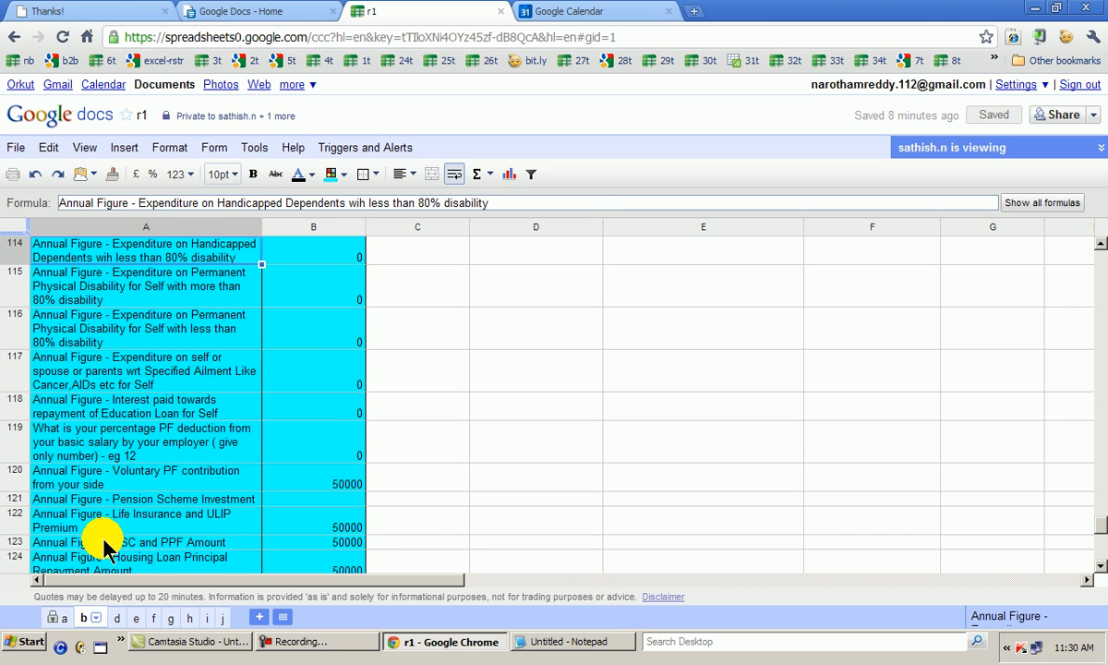
Examine the 2011-2012 income tax inputs on sheet b, going back up to the Basic Salary row
key("Up")
key("Up")
key("Up")
key("Up")
key("Up")
key("Up")
key("Up")
key("Up")
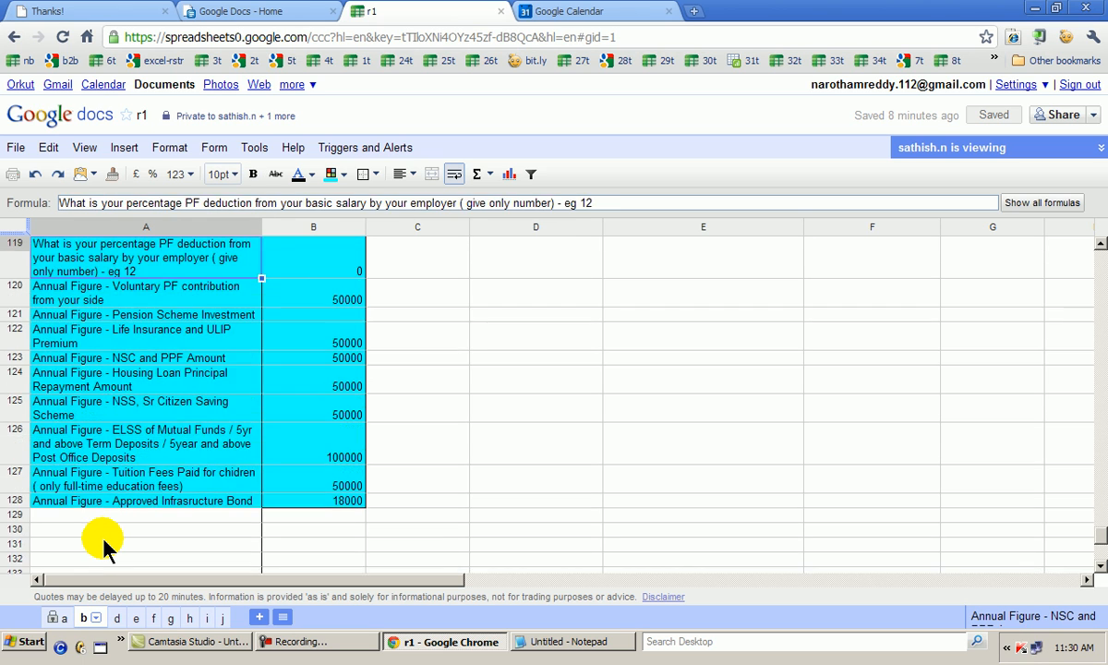
key("Up")
key("Up")
key("Up")
key("Up")
key("Up")
key("Up")
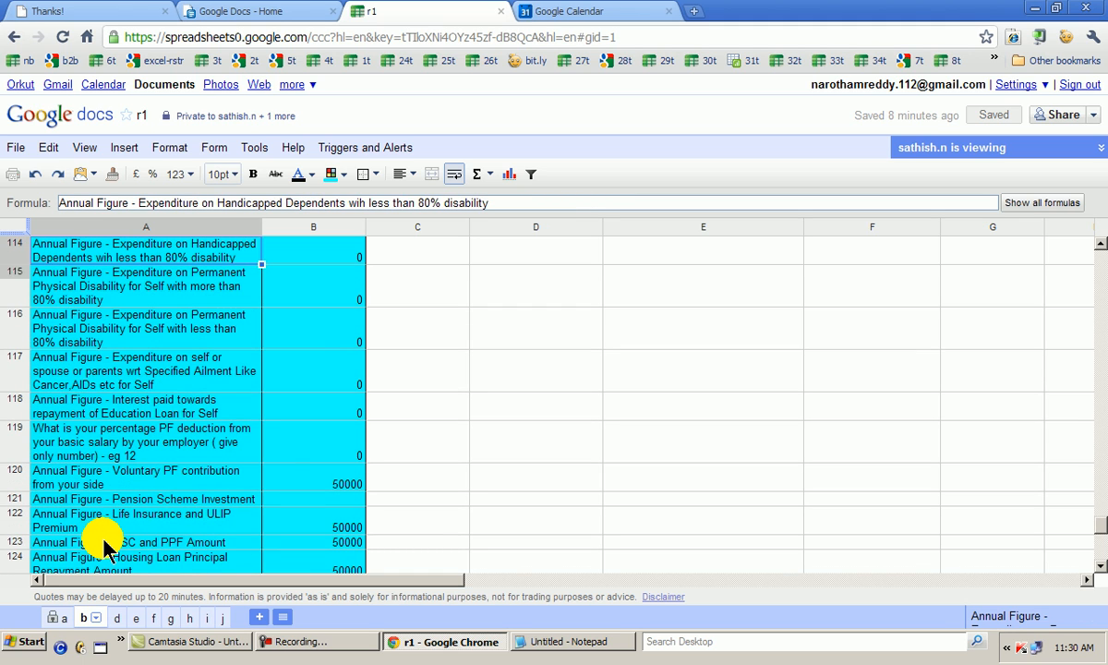
key("Up")
key("Up")
key("Up")
key("Up")
key("Up")
key("Up")
key("Up")
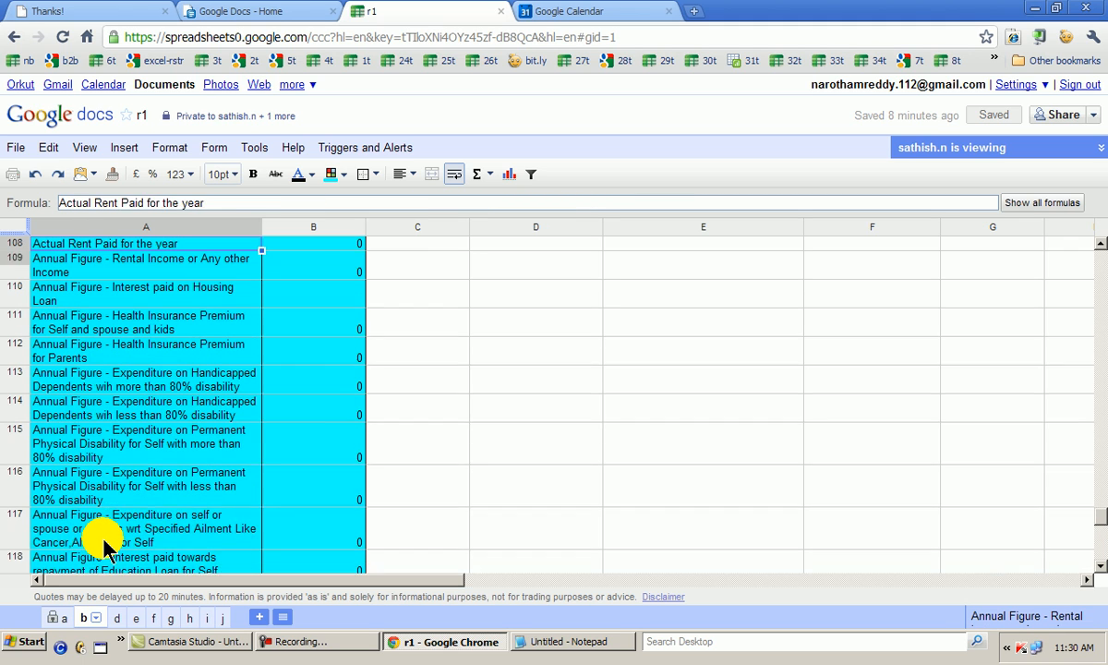
key("Up")
key("Up")
key("Up")
key("Up")
key("Up")
key("Up")
key("Up")
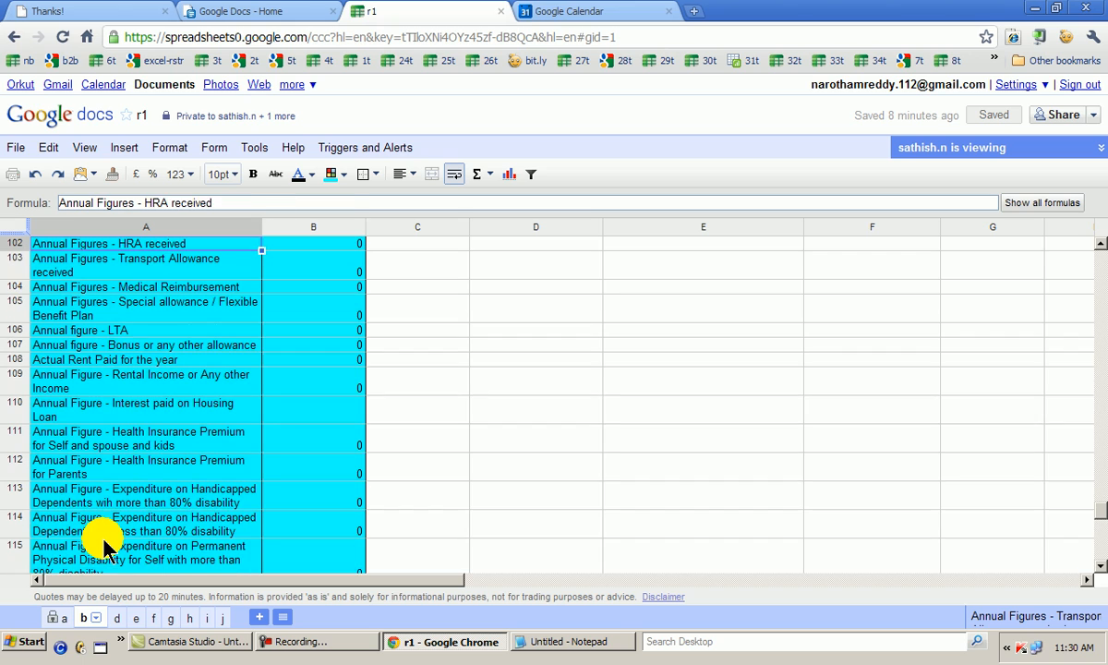
key("Down")
key("Down")
key("Down")
key("Down")
key("Down")
key("Down")
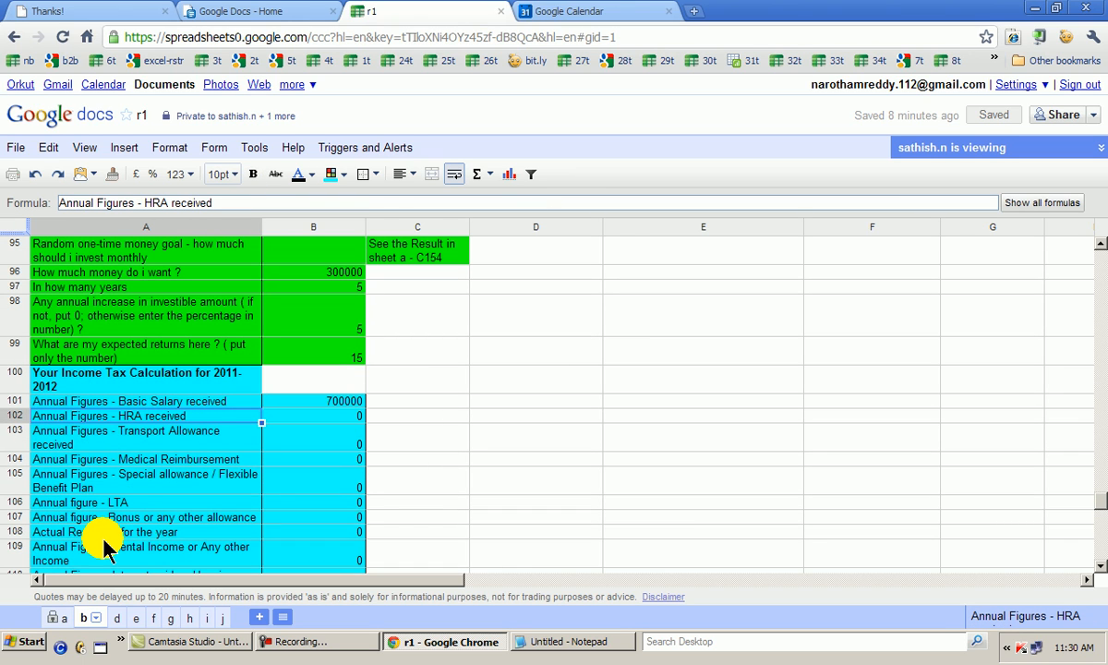
key("Up")
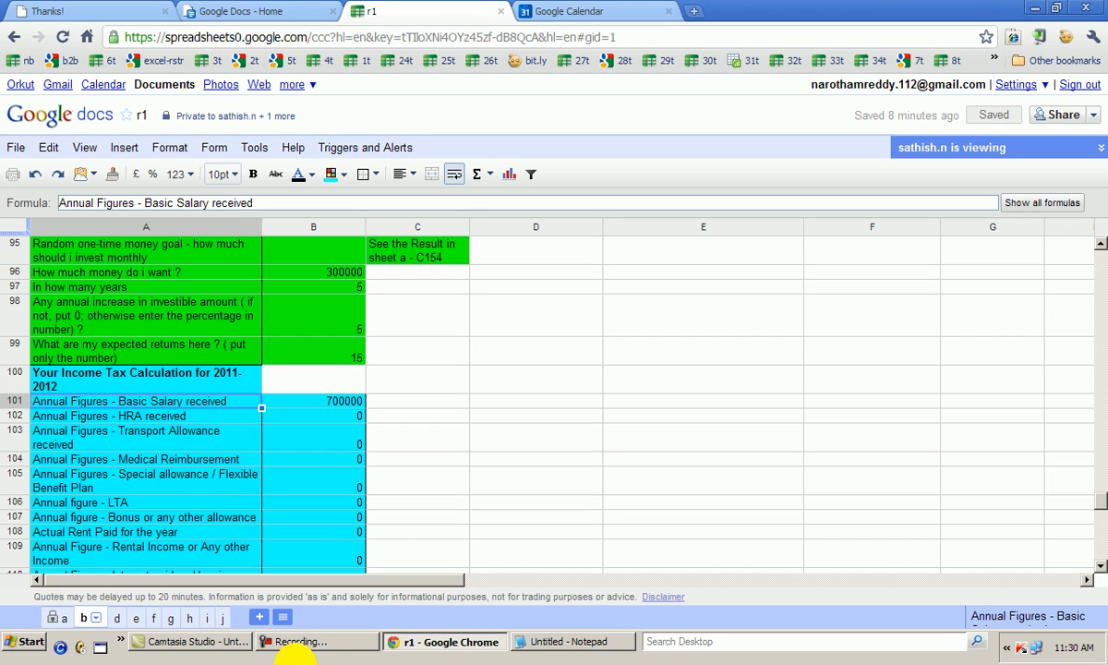
left_click(282, 649)
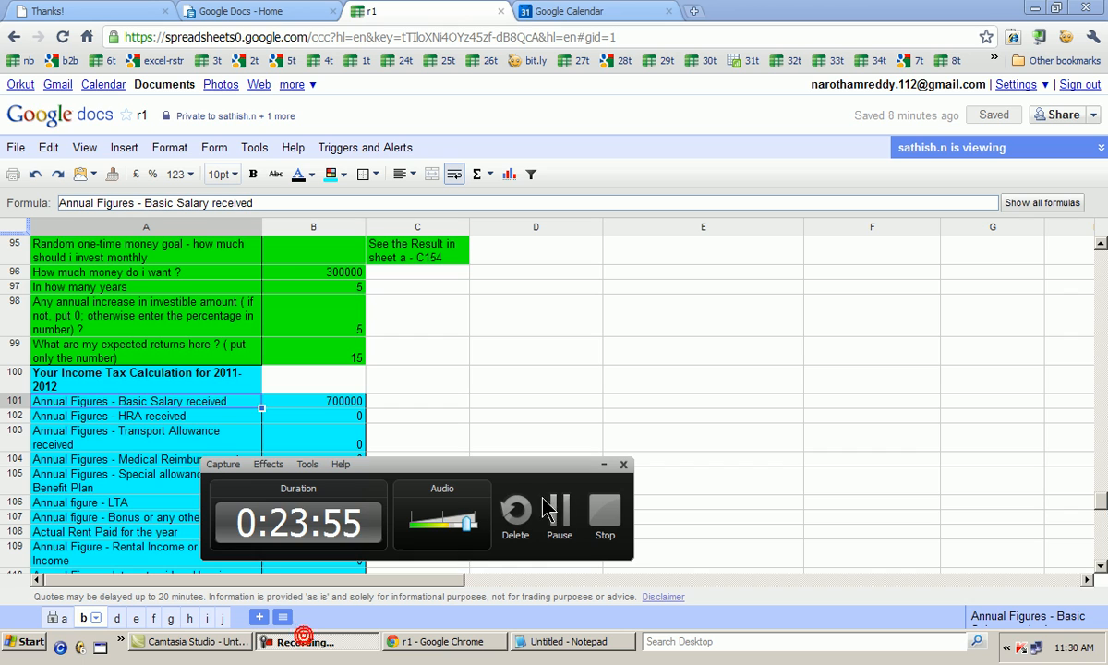
left_click(562, 519)
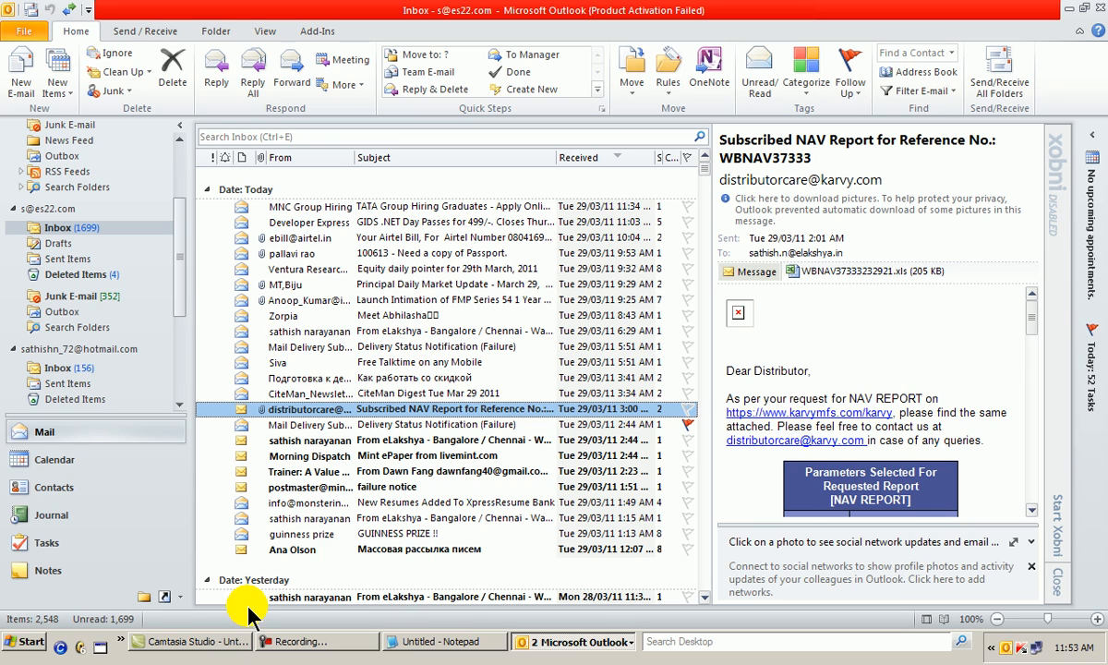
Open a new blank Notepad window and move it fully into view over the inbox
left_click(32, 642)
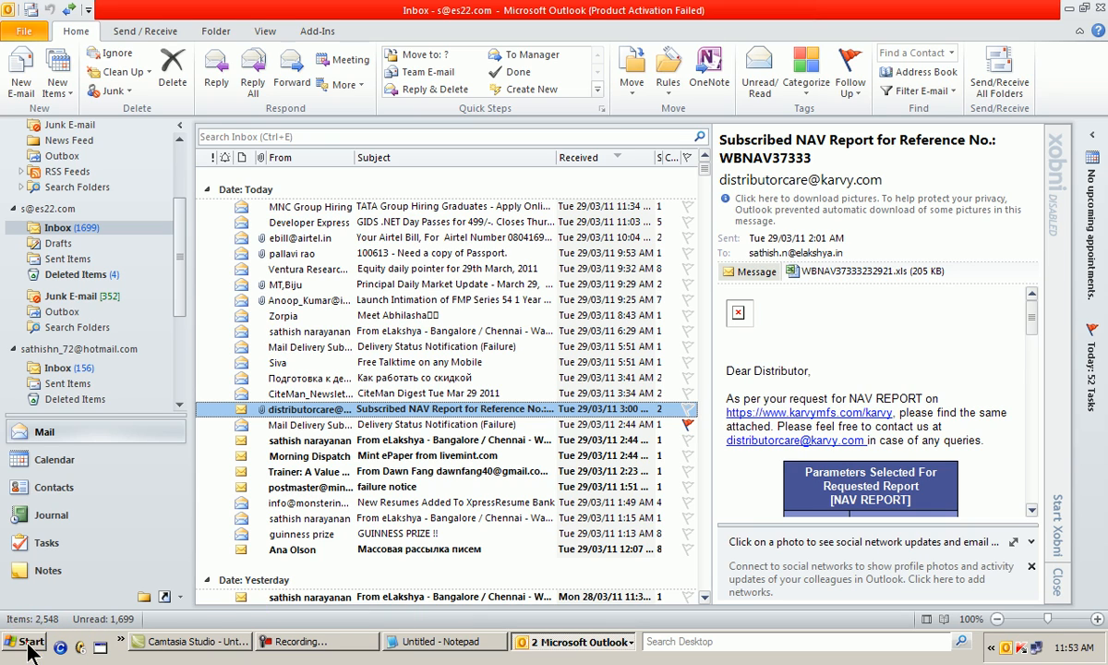
left_click(136, 381)
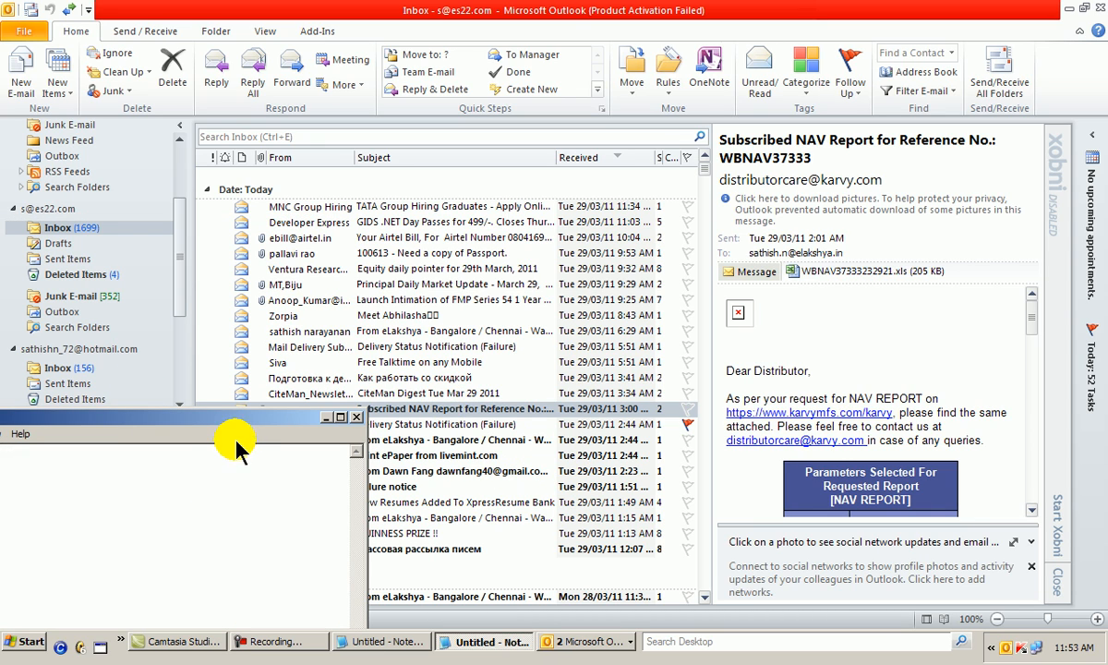
left_click_drag(248, 419, 527, 290)
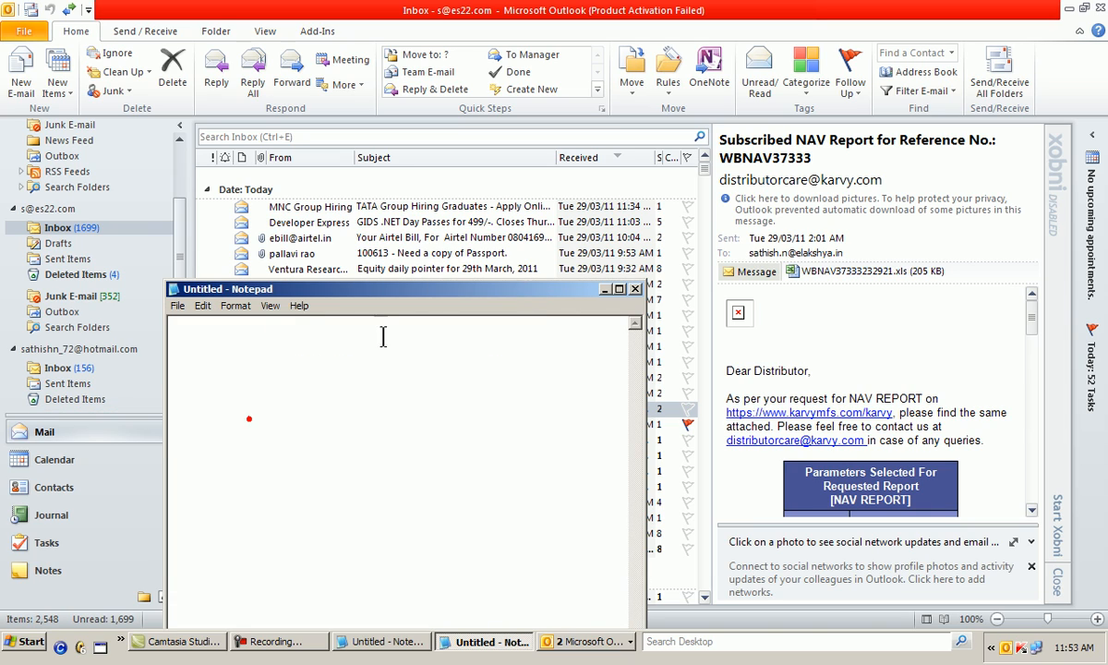
Write the example formula =importrange("abceehasdhdash","a!c15") in the blank note
left_click(239, 346)
type("=importrange(")
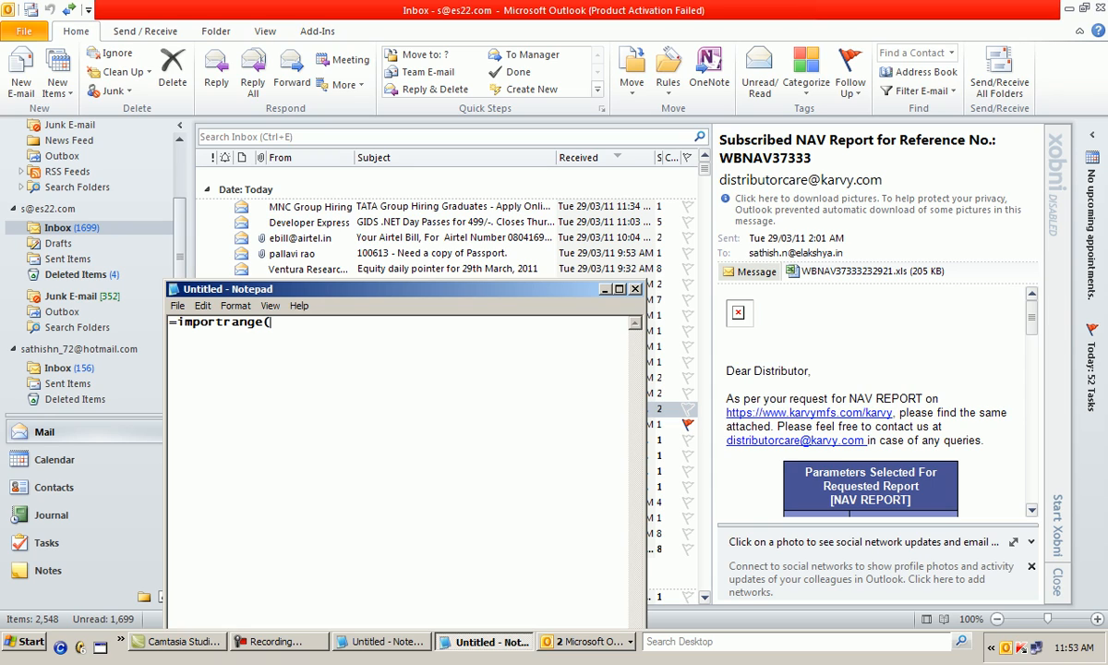
type("\"abceehasdhdash")
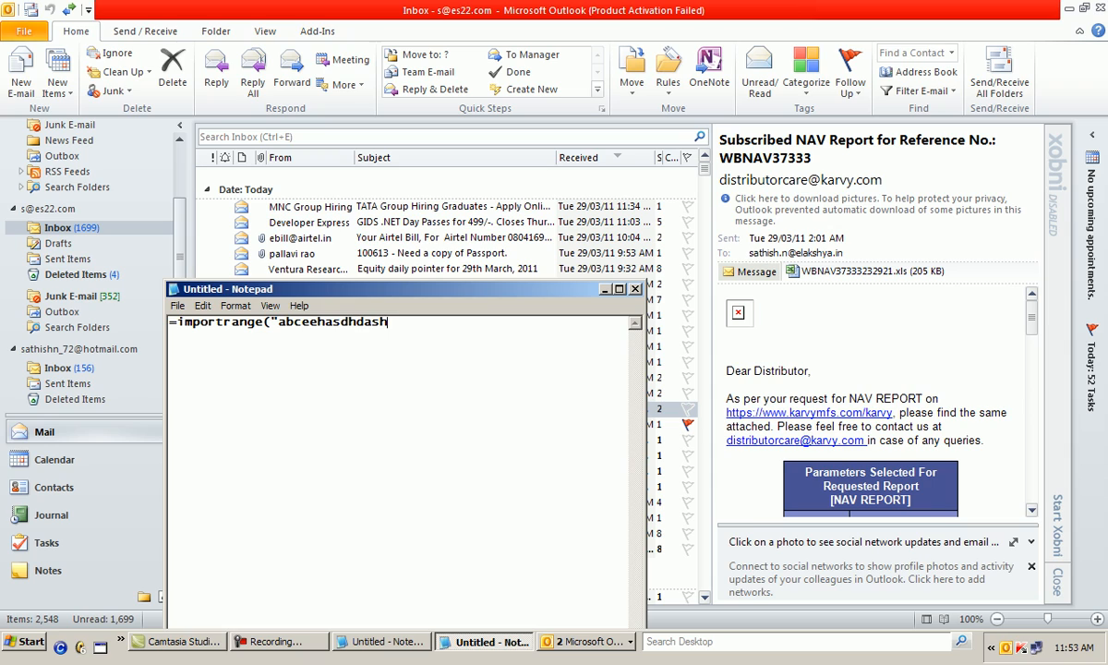
type("\",\"a!")
type("c15\")")
Add a second example line, =importange(""asahhasdhadsh","a!c15:c19"), covering a cell range, below the first formula
key("Return")
key("Return")
type("=impor")
key("BackSpace")
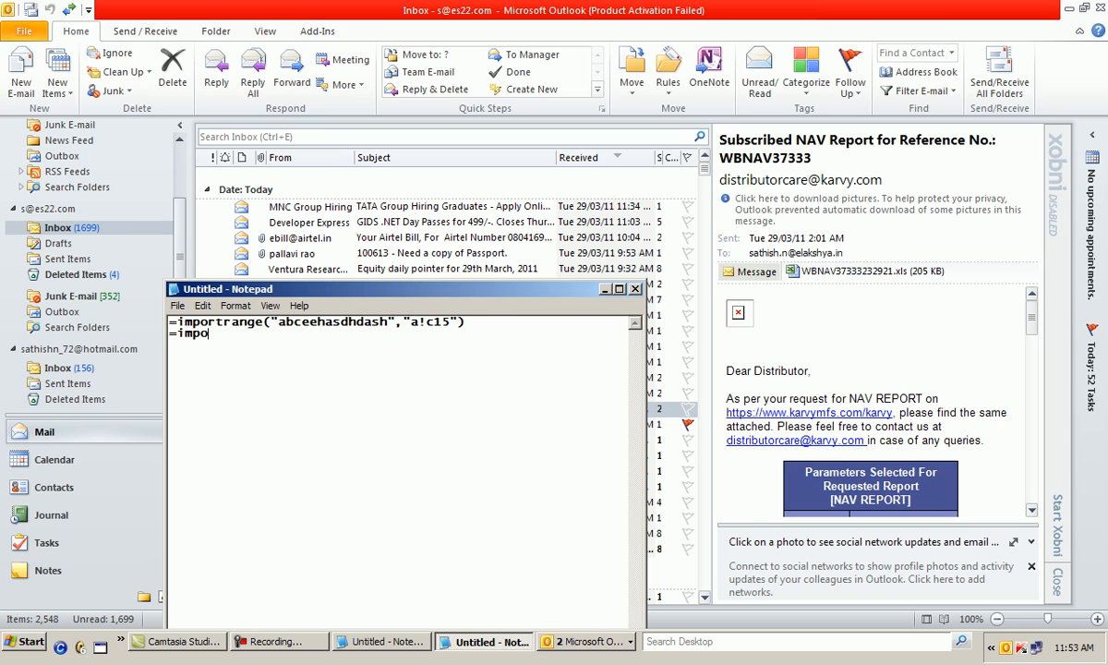
type("rtange(\"\"asah")
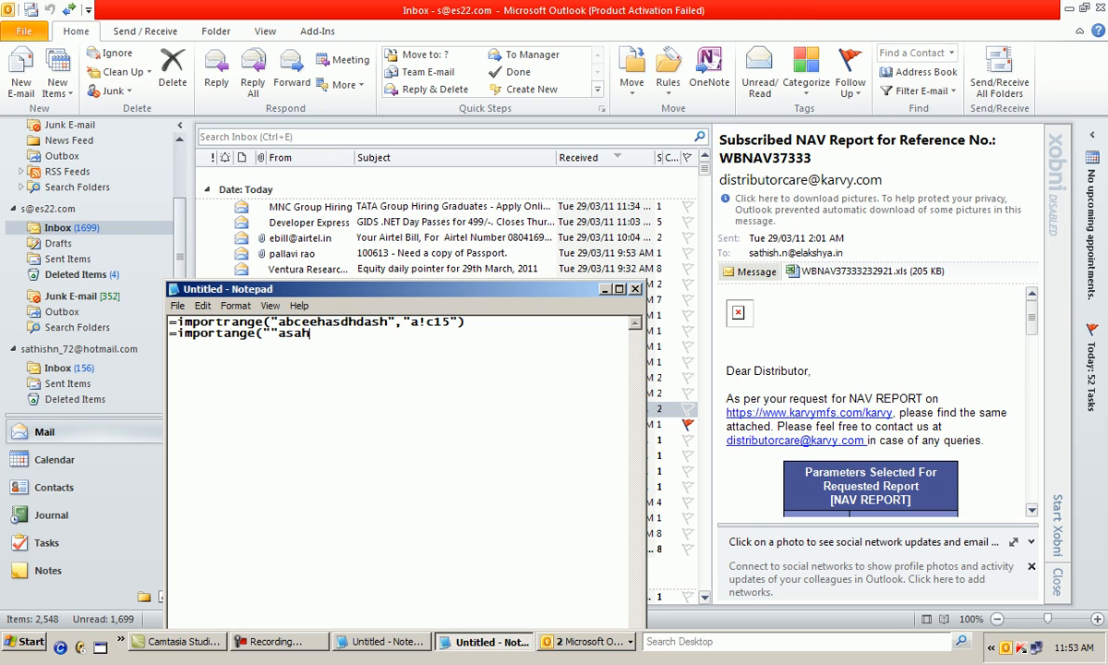
type("hasdhadsh\",")
type(",\"a1")
key("BackSpace")
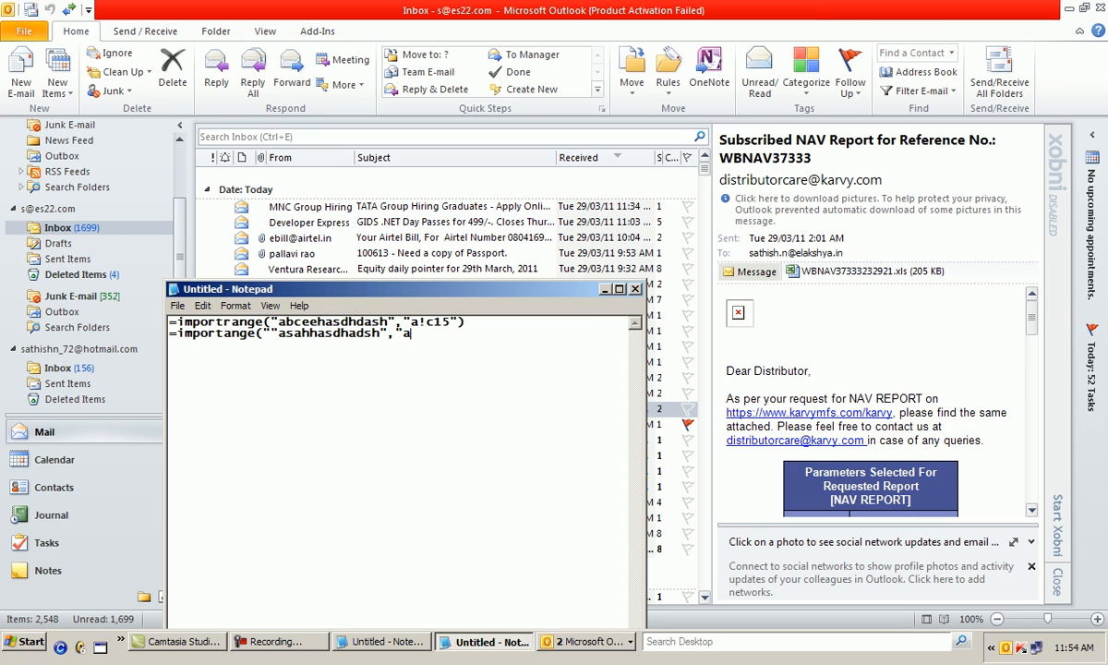
type("!c15:c19\")")
Remove the extra quotation mark before asahhasdhadsh in the second formula and minimize the note
key("Left")
key("Left")
key("Left")
key("Left")
key("Left")
key("Left")
key("Left")
key("Left")
key("Left")
key("Left")
key("Left")
key("Left")
key("Left")
key("Left")
key("Left")
key("Left")
key("Left")
key("Left")
key("Left")
key("Left")
key("Left")
key("Left")
key("Left")
key("Left")
key("Left")
key("Left")
key("Left")
key("BackSpace")
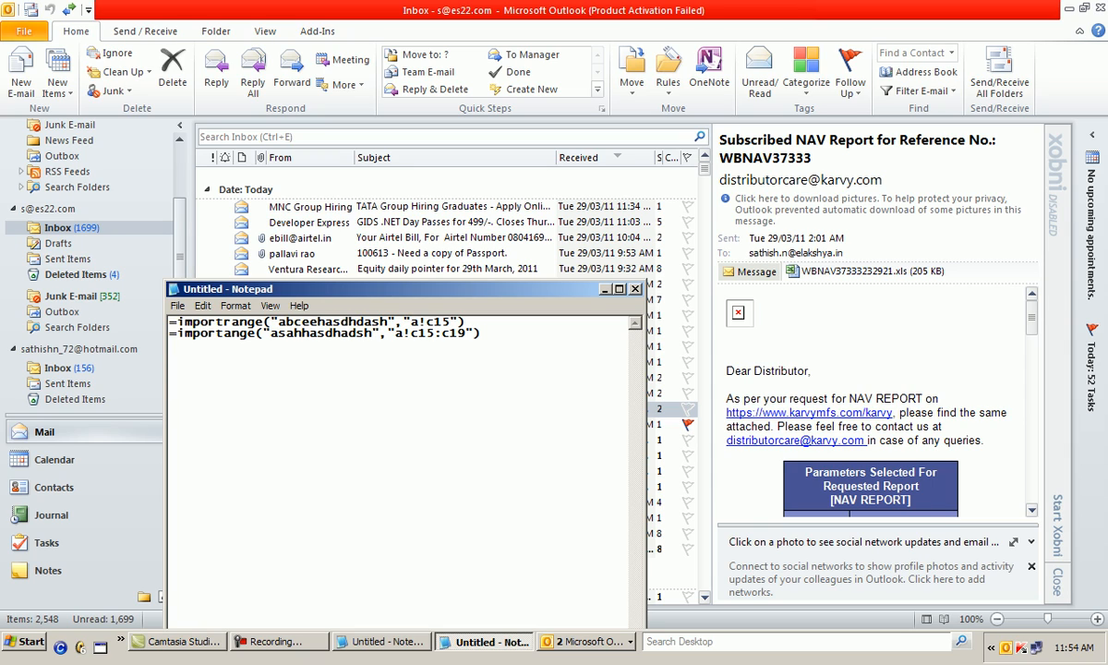
key("End")
key("Return")
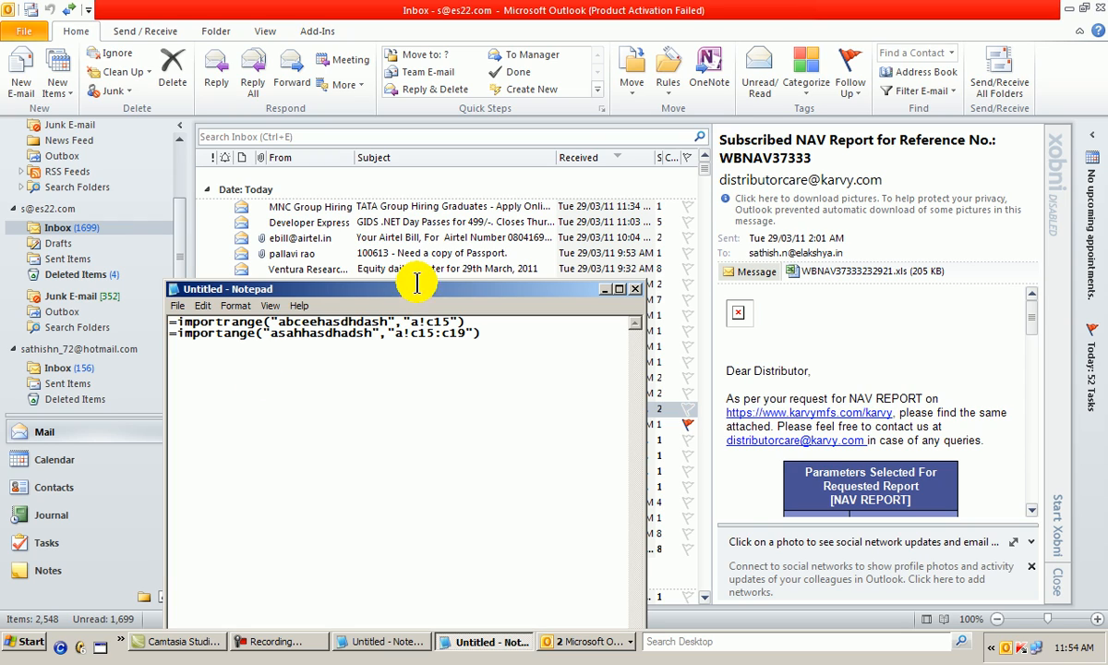
left_click(604, 288)
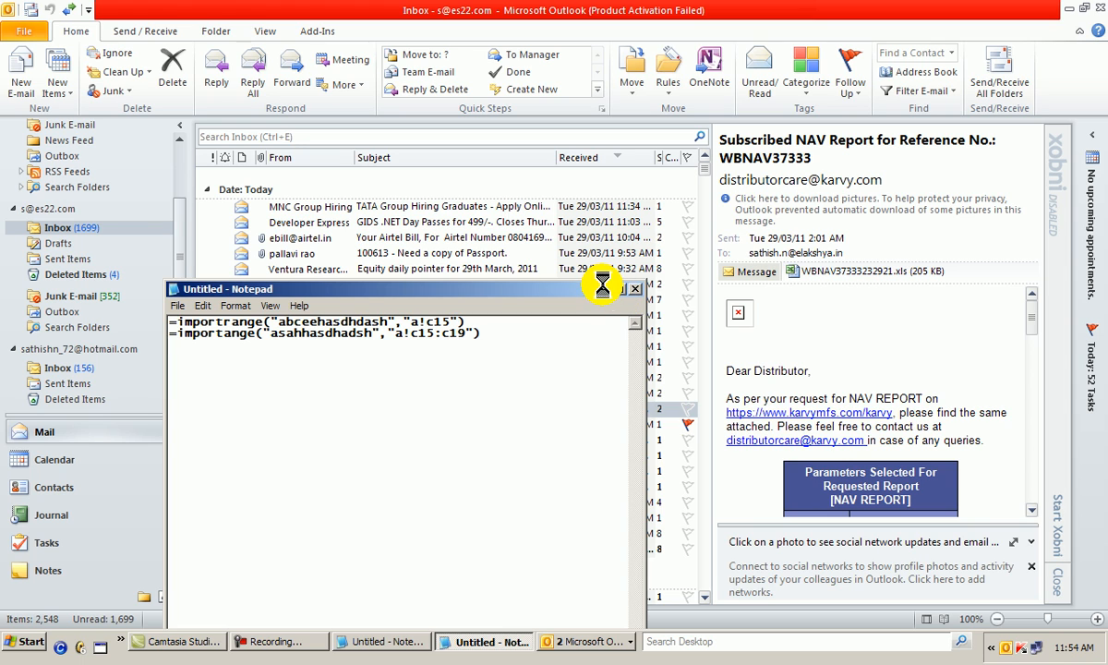
left_click(286, 642)
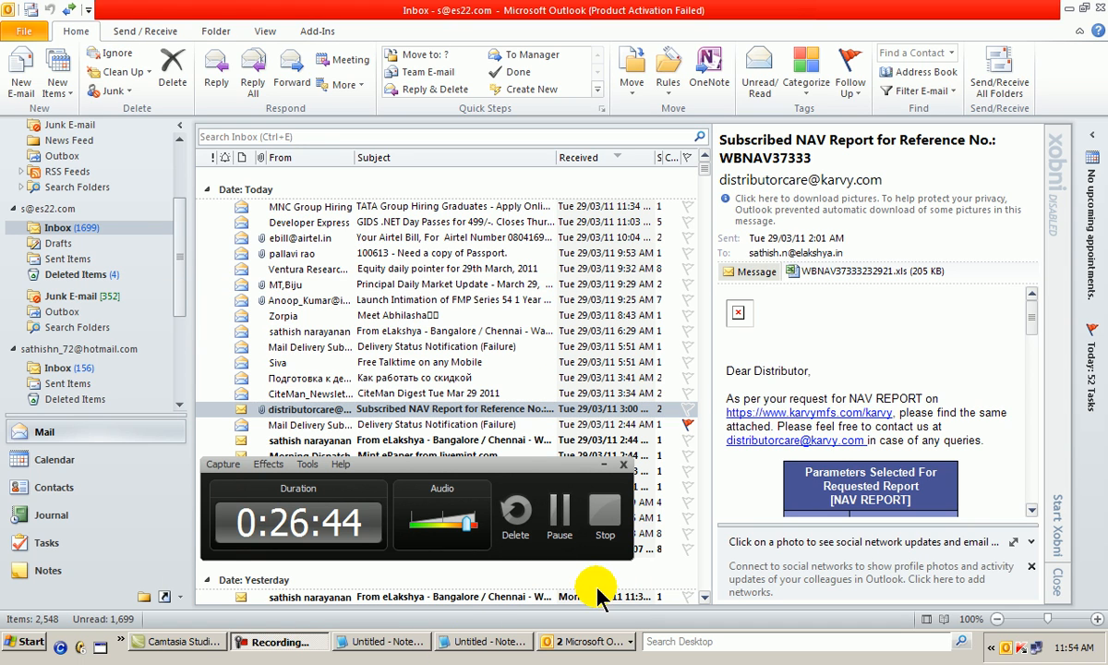